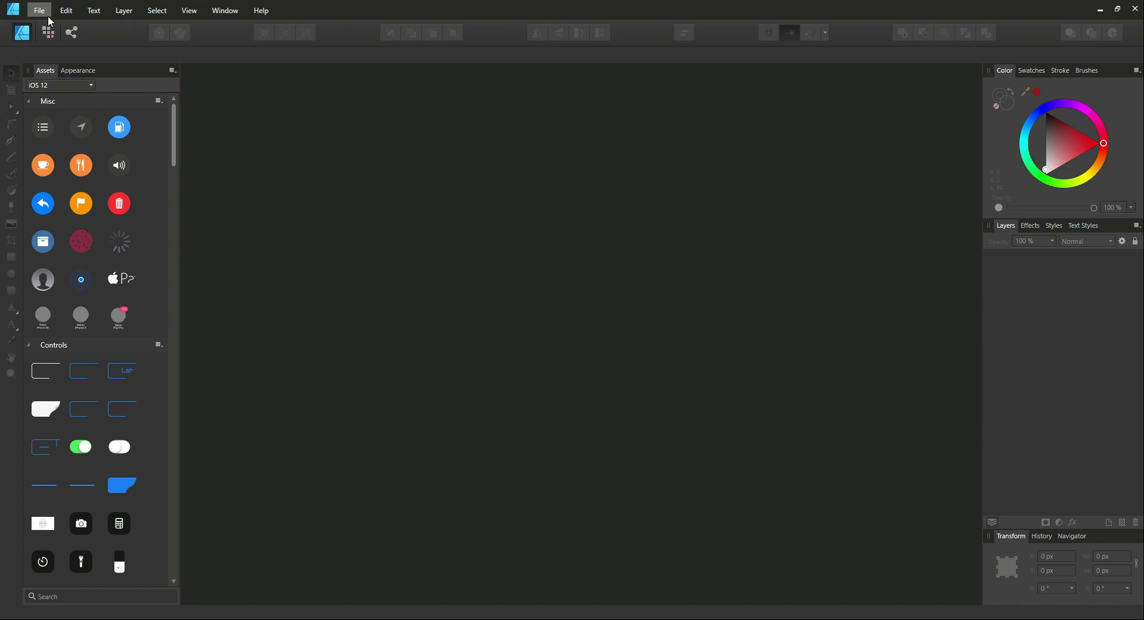
Open the Sample UI image from the Tytale pictures folder and deselect its background
click(40, 10)
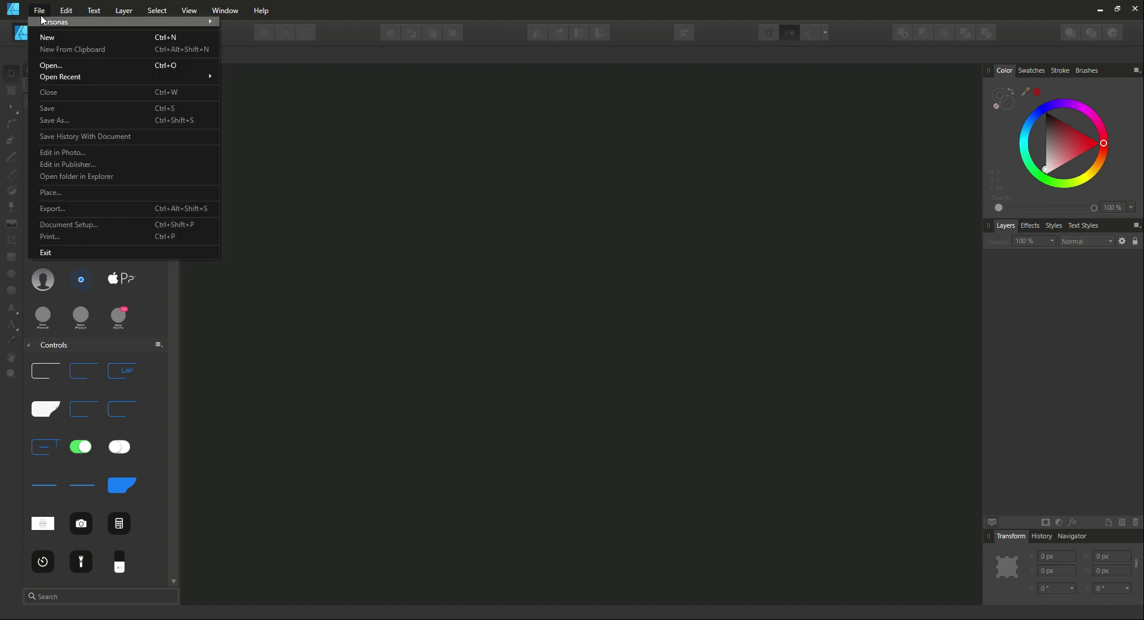
click(65, 62)
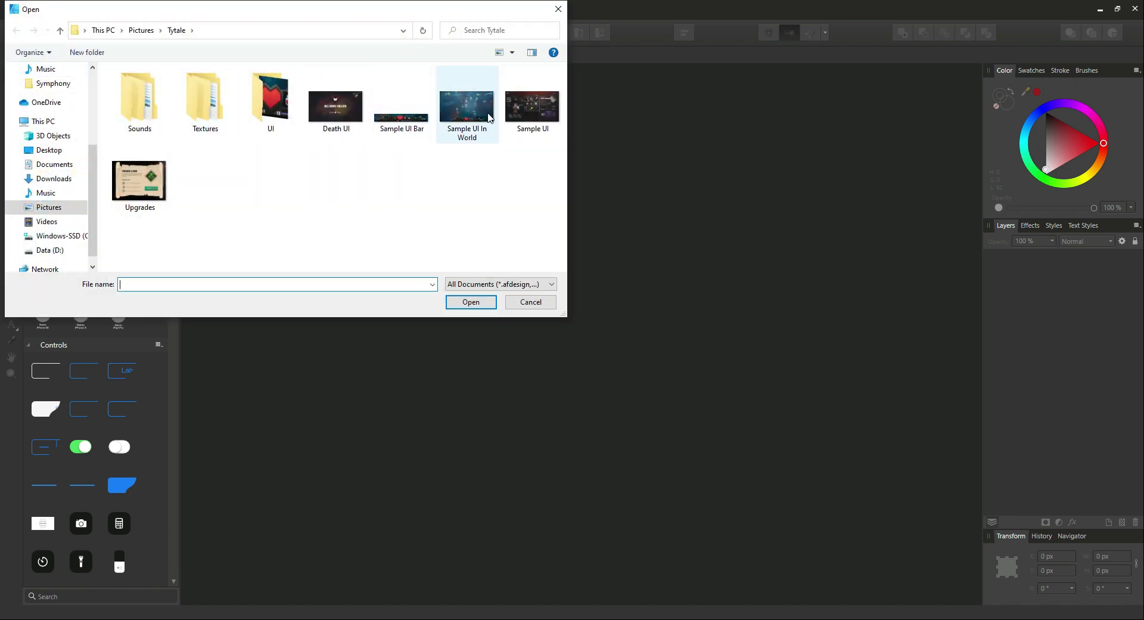
double_click(524, 113)
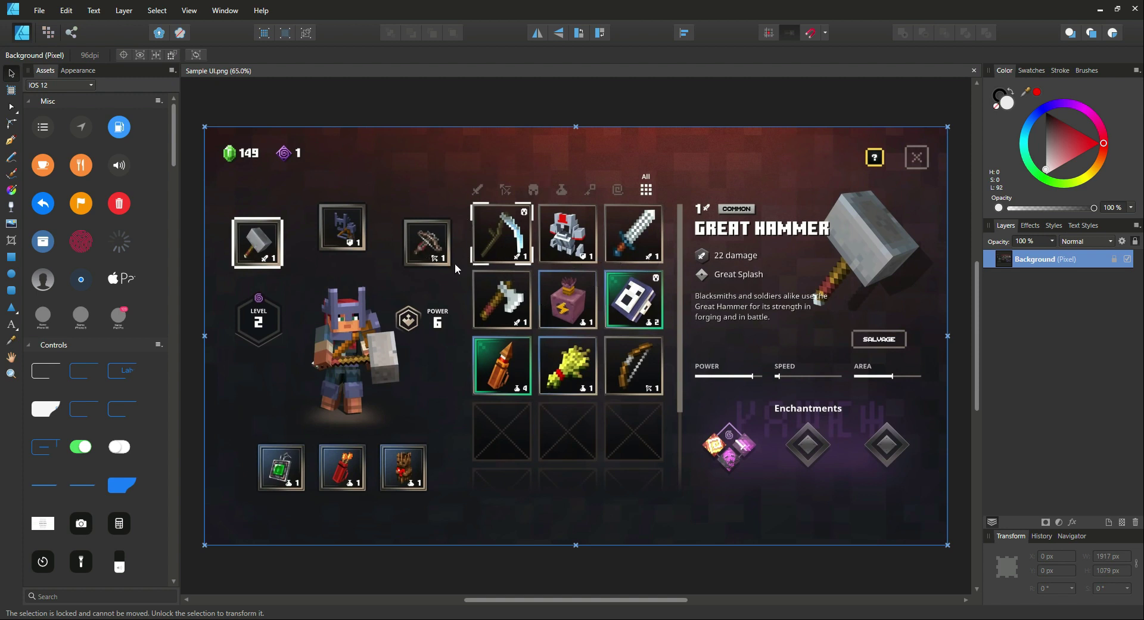
click(417, 105)
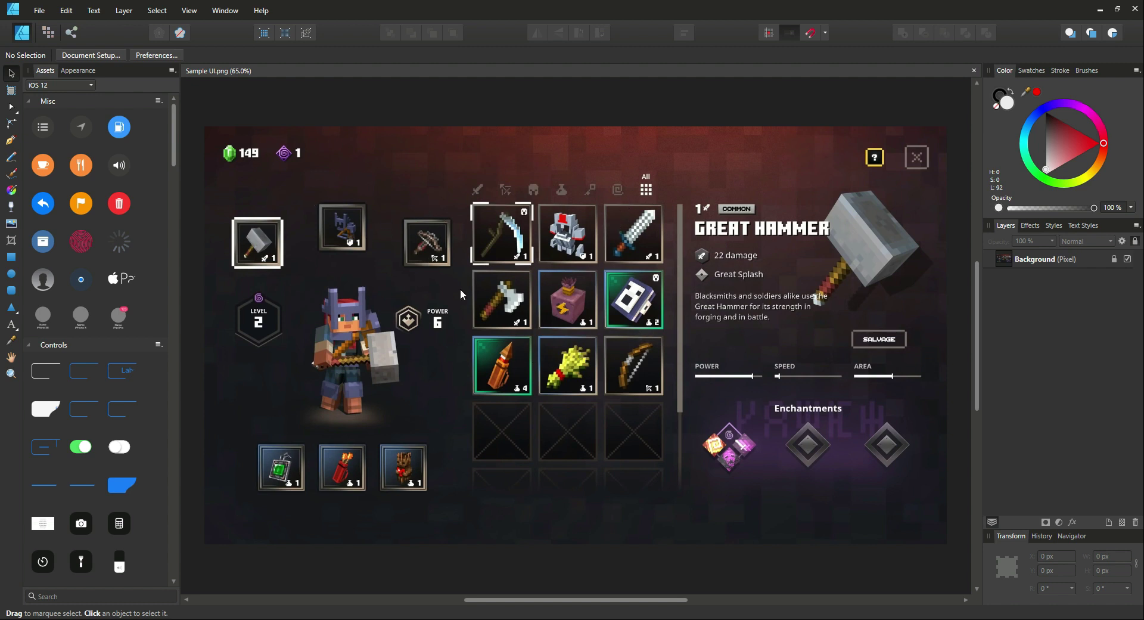
Trace the outer border of the first empty crossed inventory slot with the Pen tool as a closed square about 153 px wide
click(18, 140)
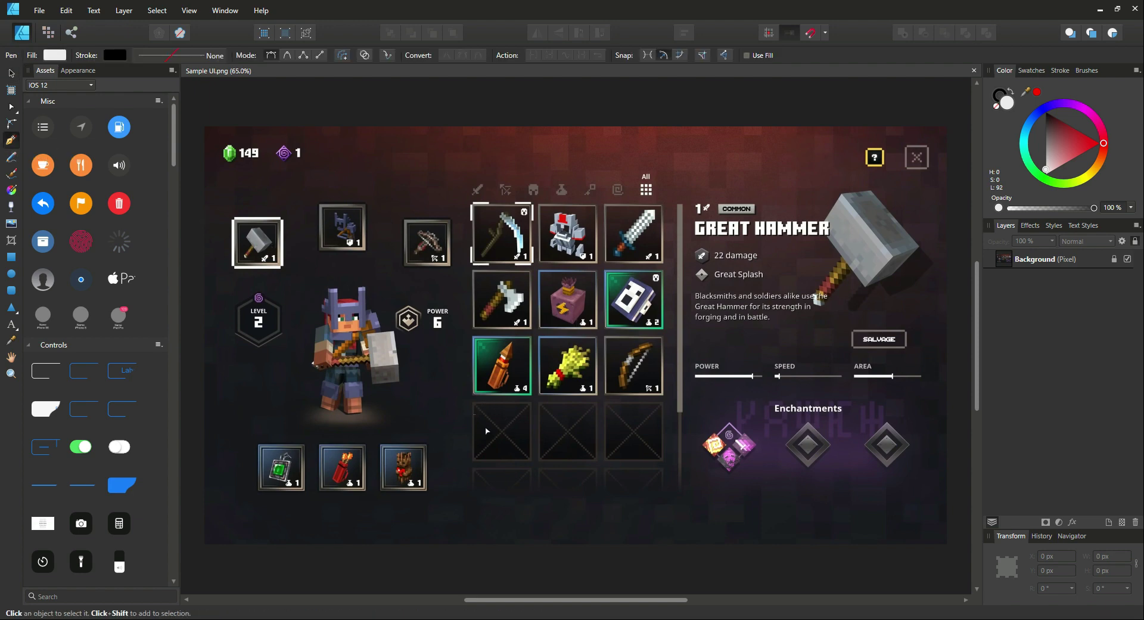
scroll(499, 425, up, 8)
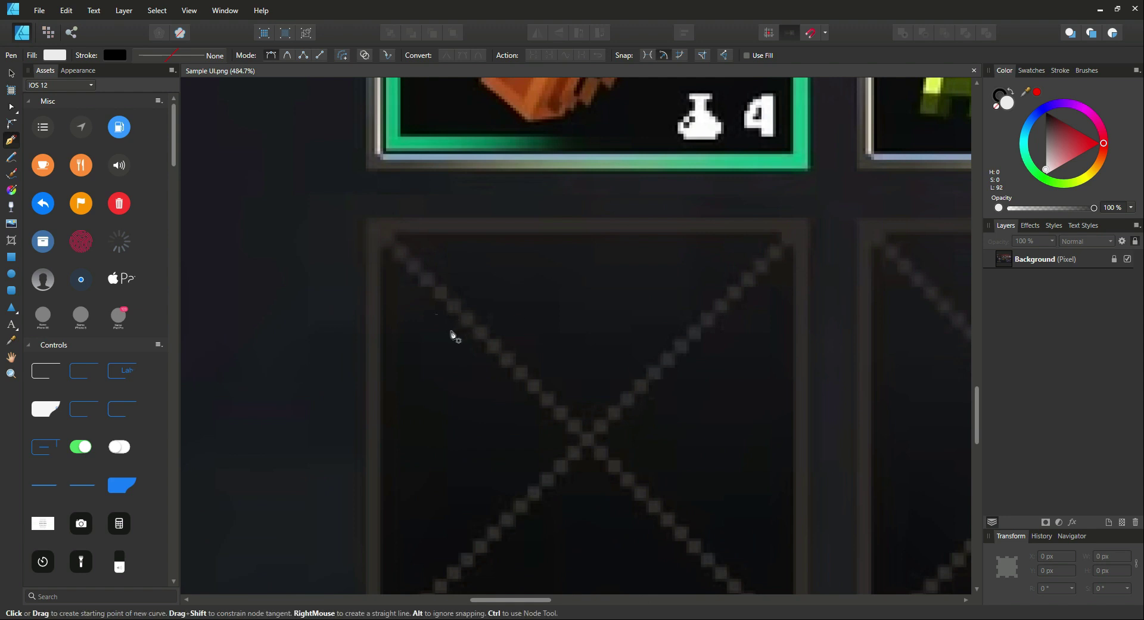
scroll(511, 429, down, 3)
scroll(498, 274, down, 1)
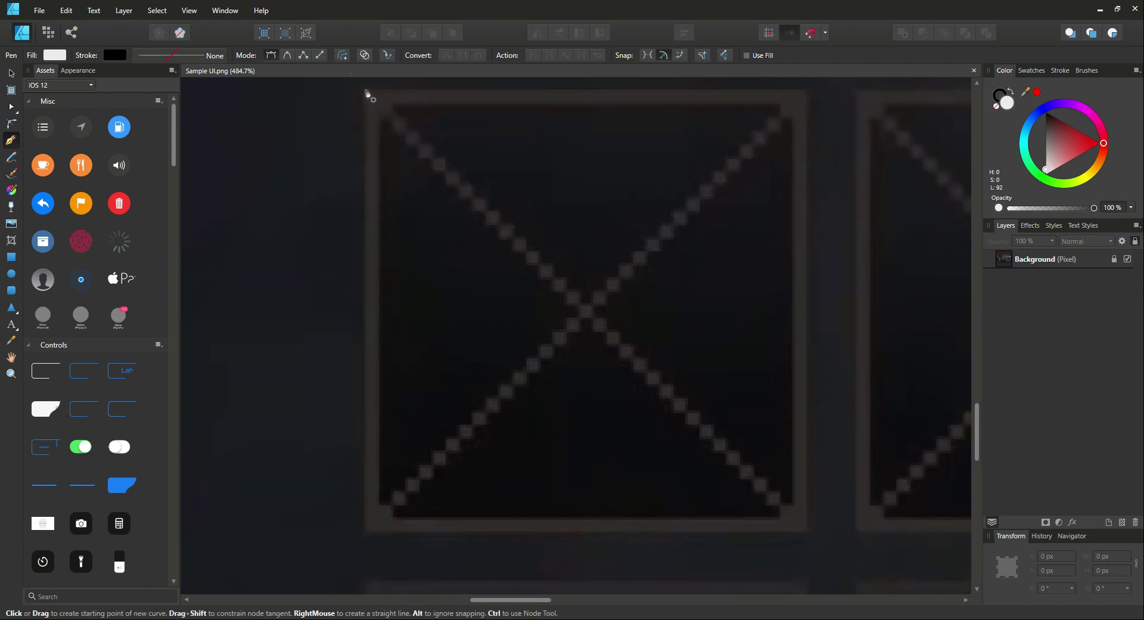
click(366, 92)
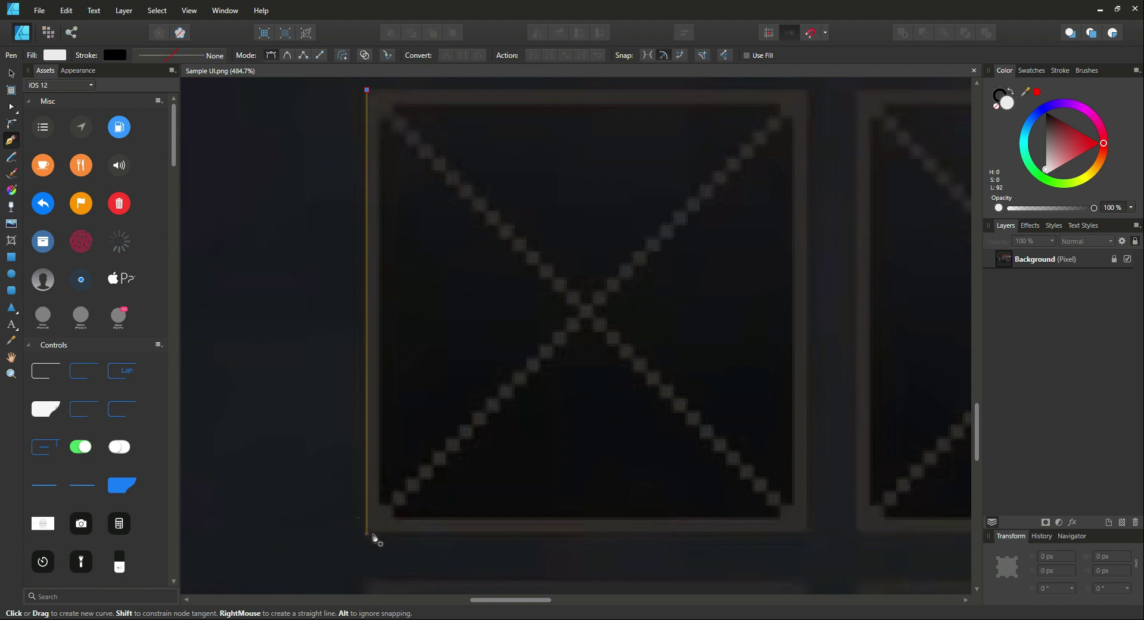
click(373, 536)
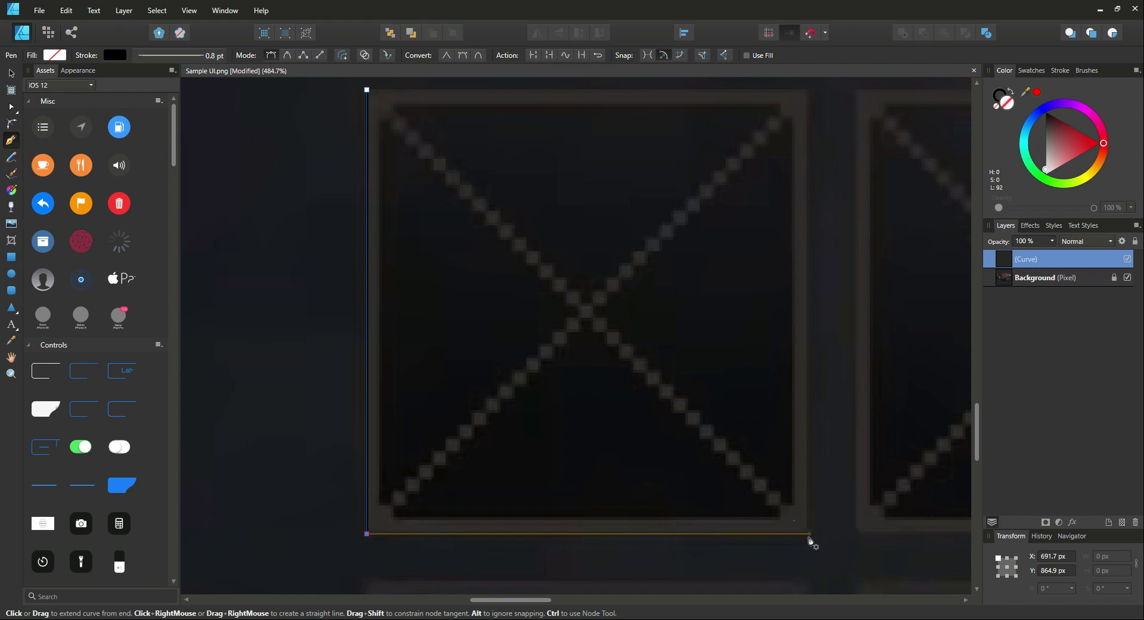
click(810, 533)
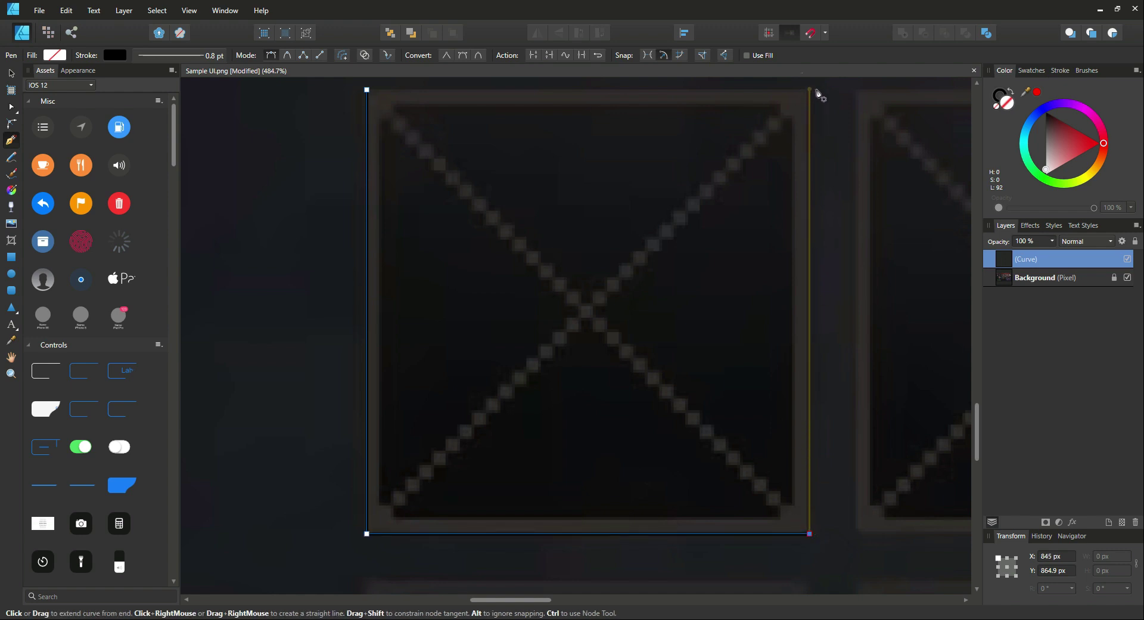
click(809, 89)
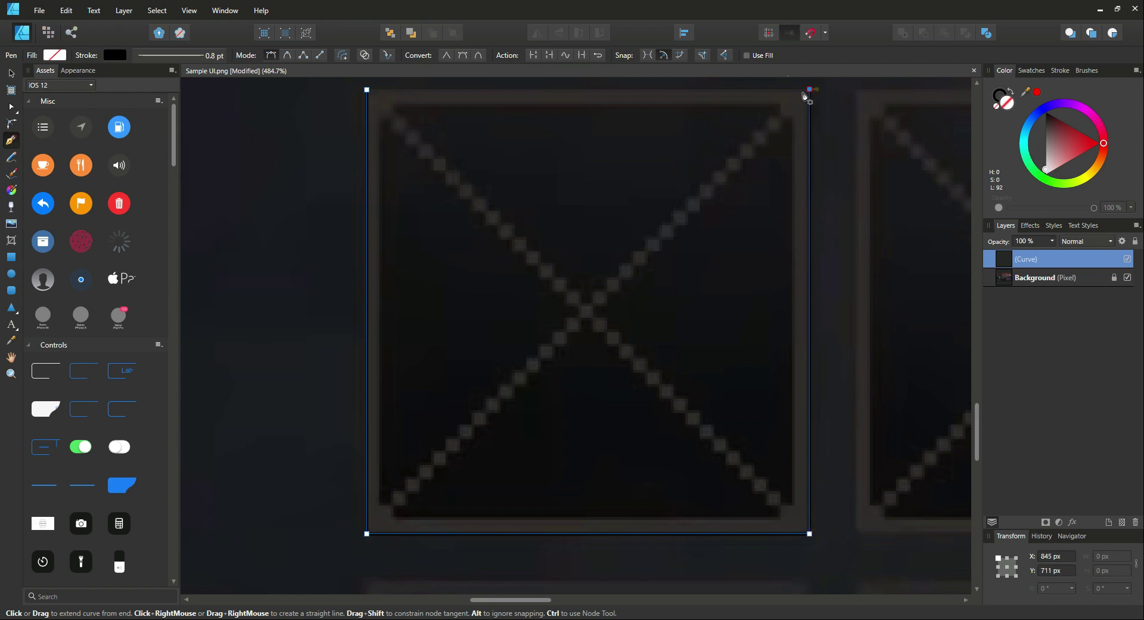
click(367, 90)
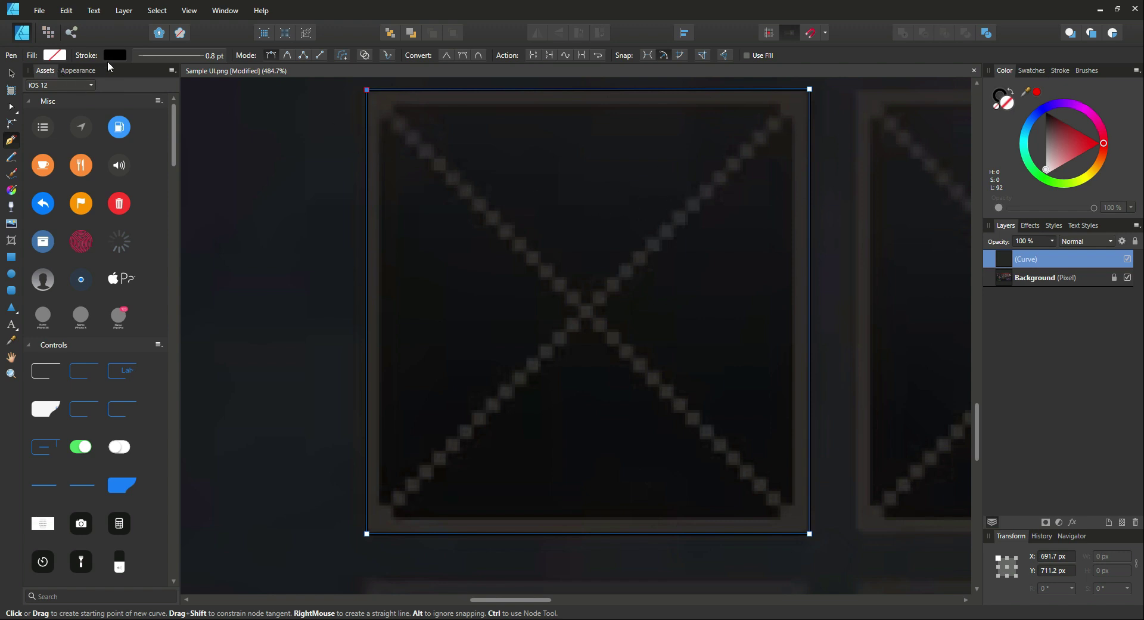
Remove the traced square's stroke and fill it with a dark swatch from the Grays palette
click(109, 54)
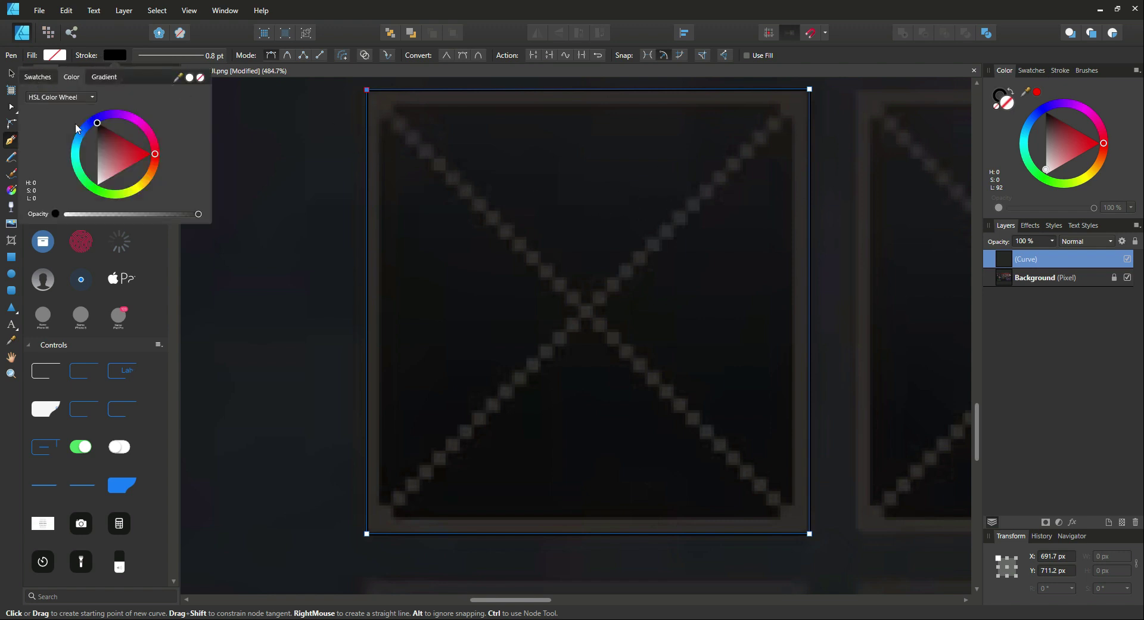
click(42, 79)
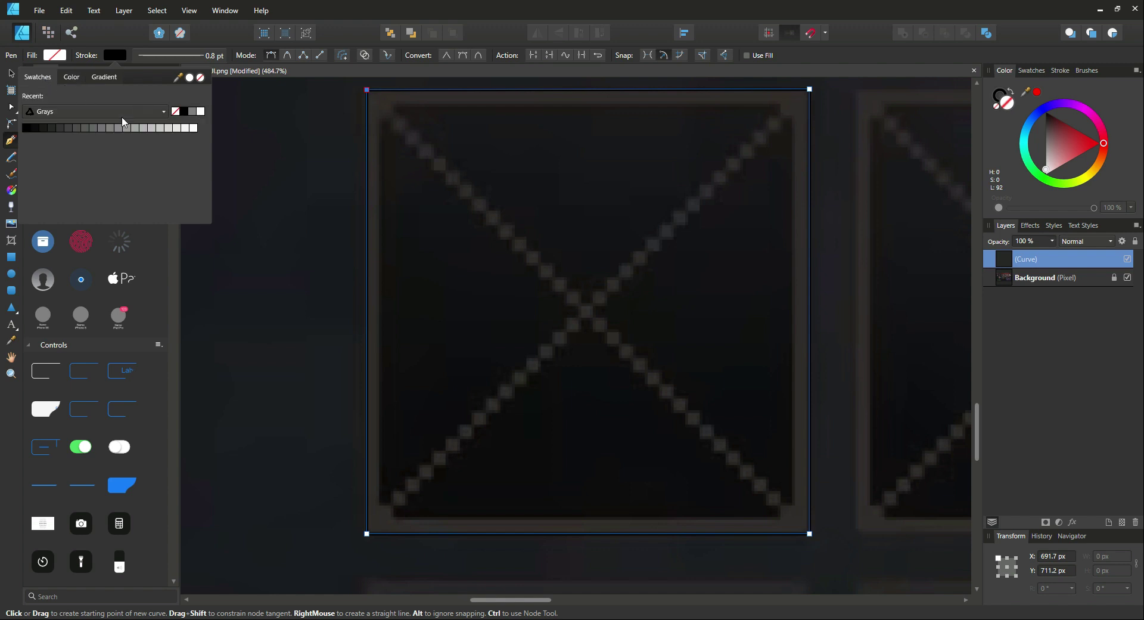
click(175, 112)
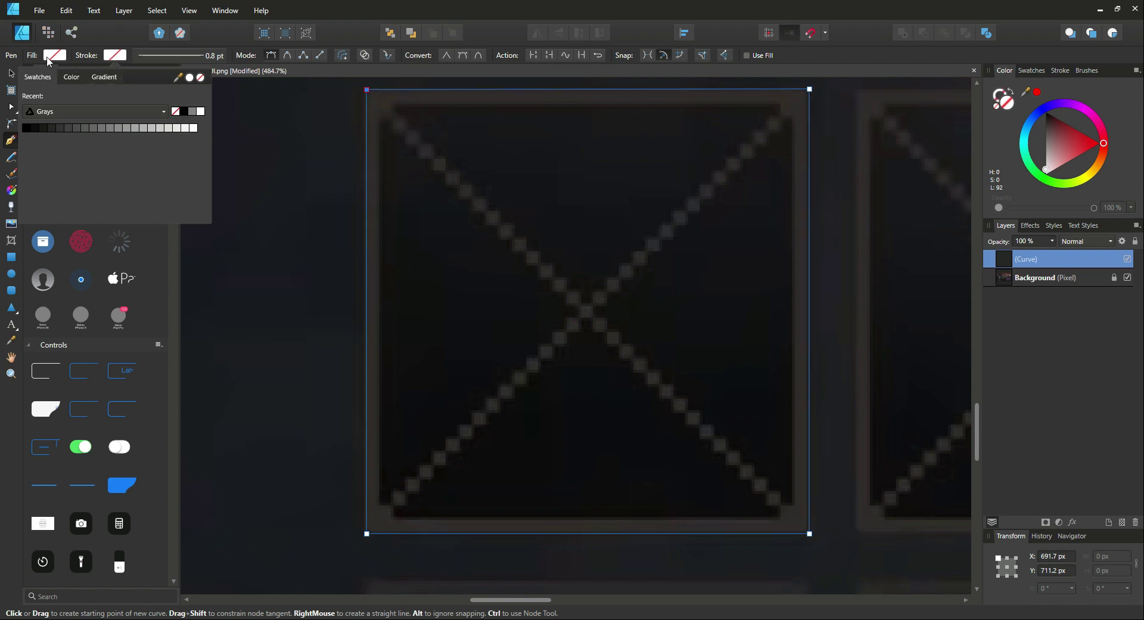
click(52, 56)
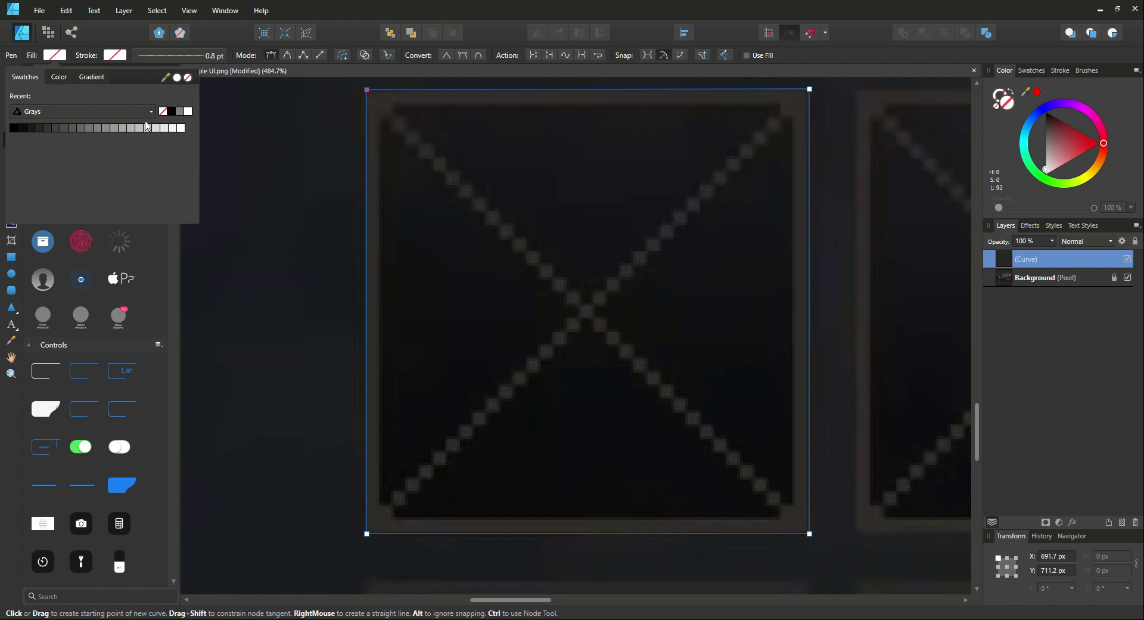
click(65, 128)
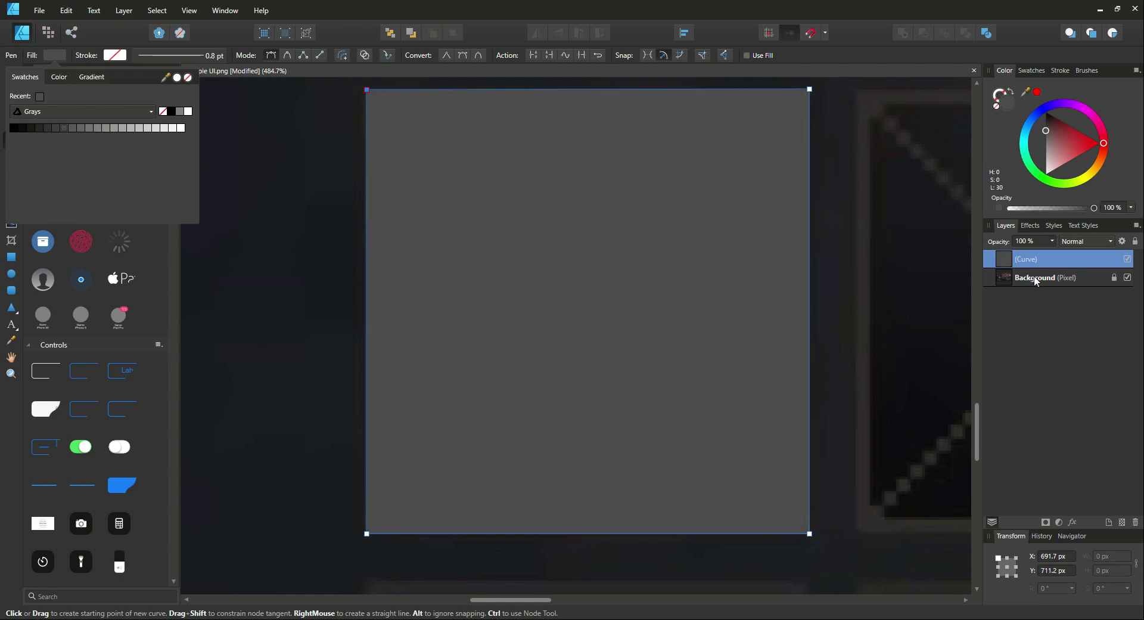
Place the square beneath the Background layer, fill it with the slot's frame colour using the Color Picker, and check it with the background hidden
drag(1020, 261, 1030, 291)
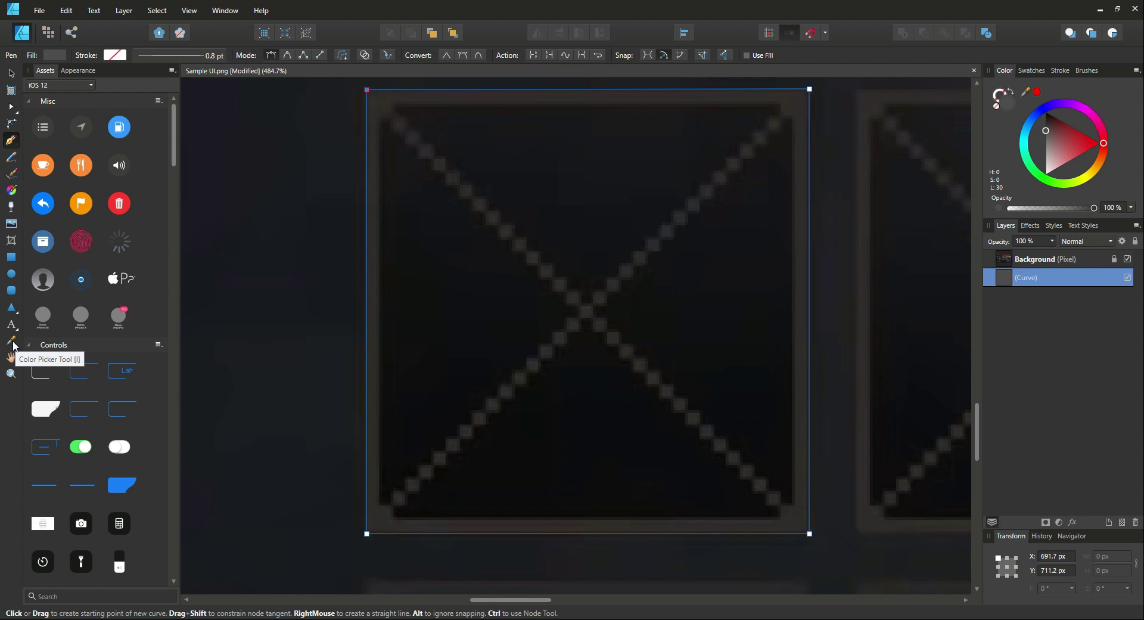
click(12, 341)
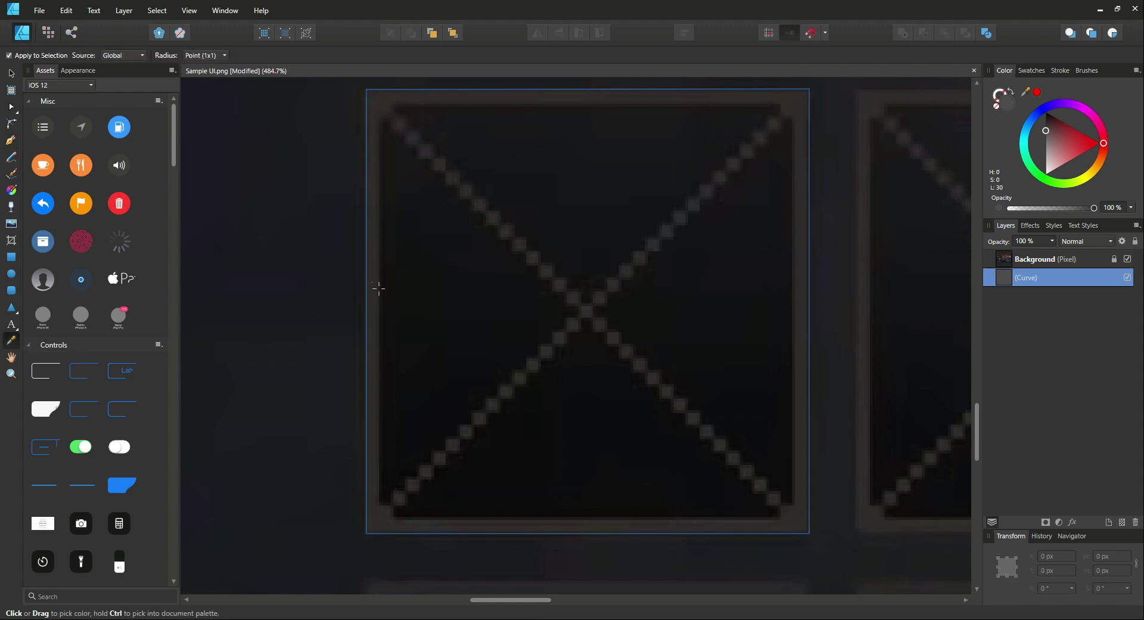
click(369, 200)
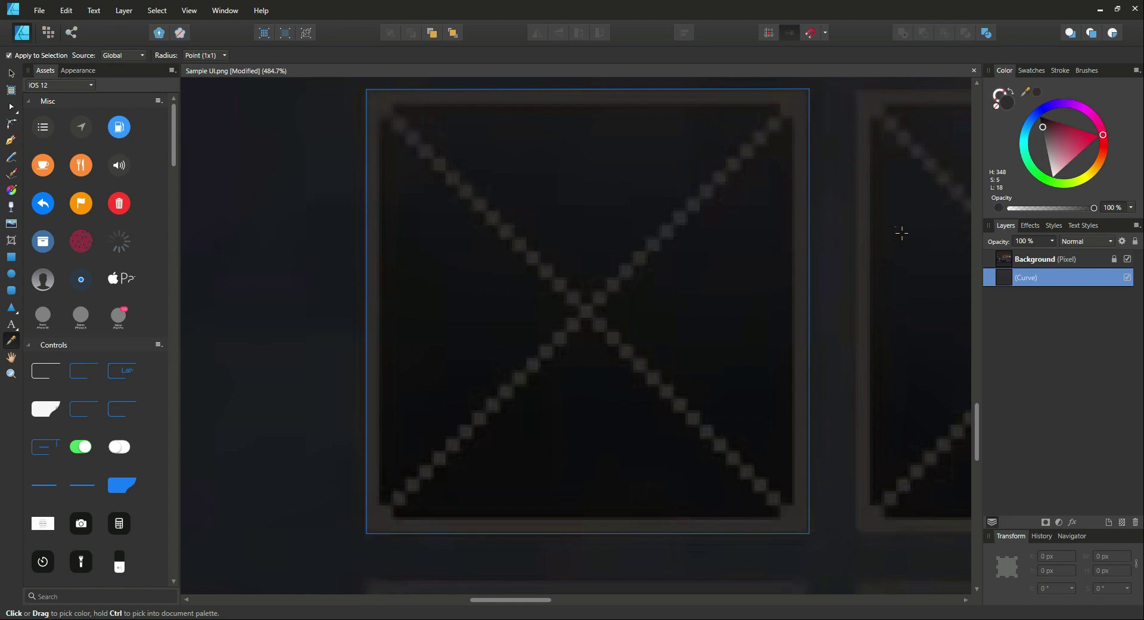
click(1127, 259)
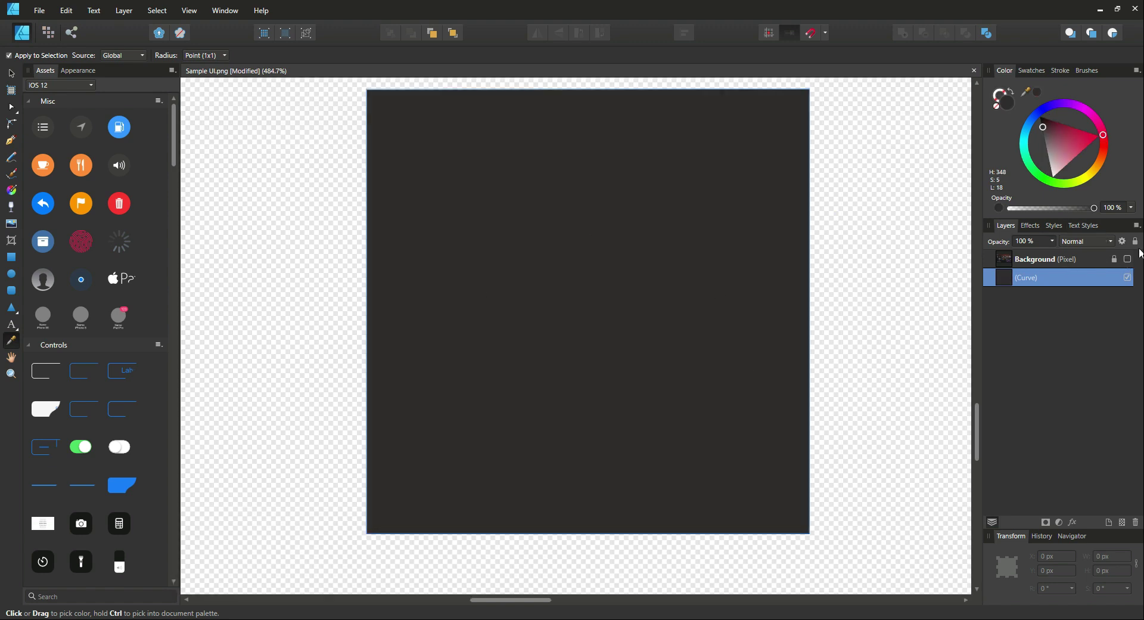
click(1127, 259)
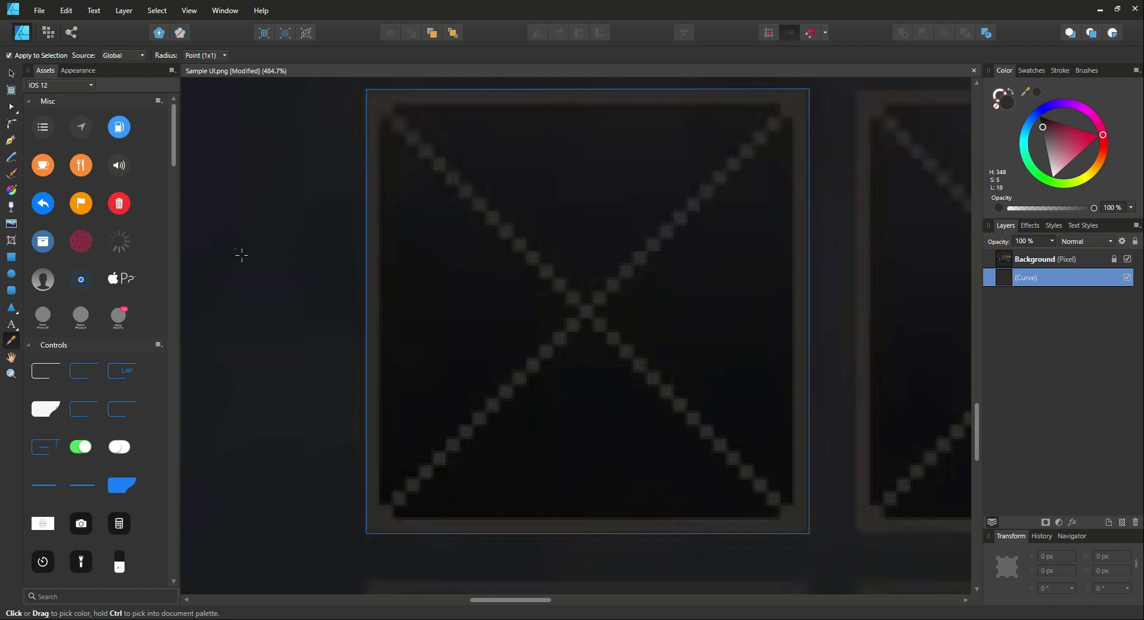
Trace the slot's inner edge with the Pen tool as a closed outline with a small square notch at each corner
click(11, 140)
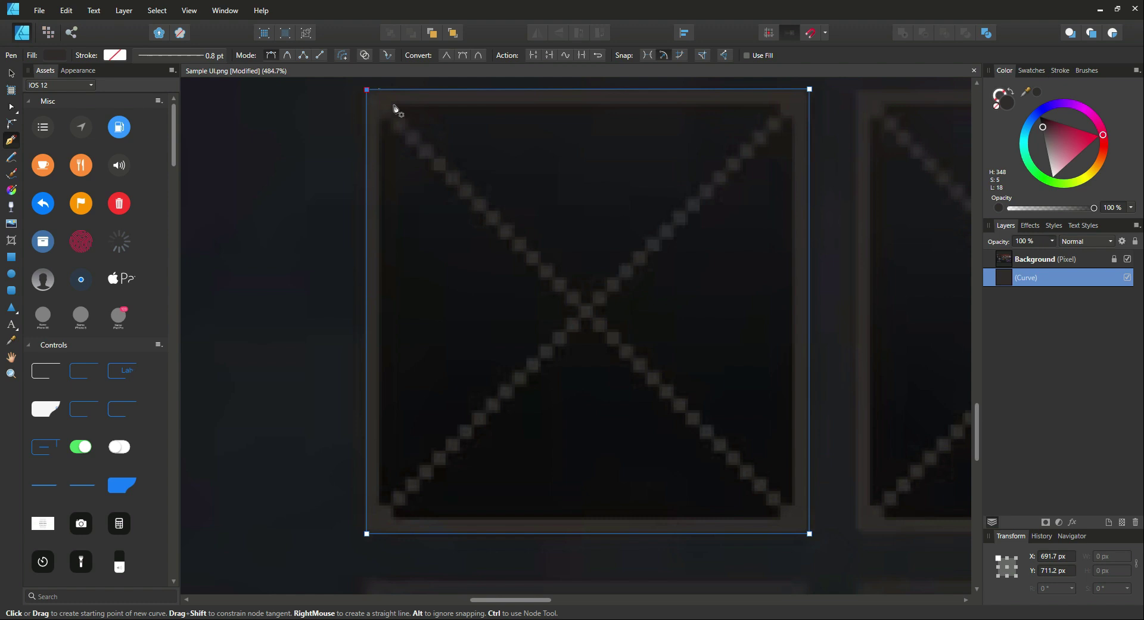
click(394, 105)
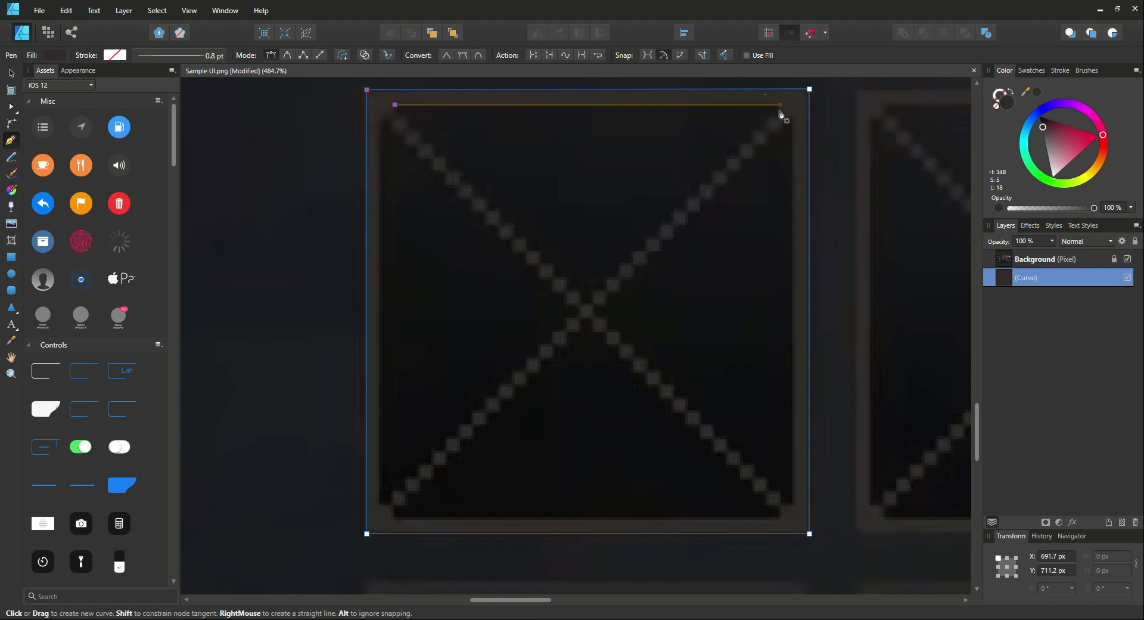
click(780, 106)
drag(780, 116, 793, 116)
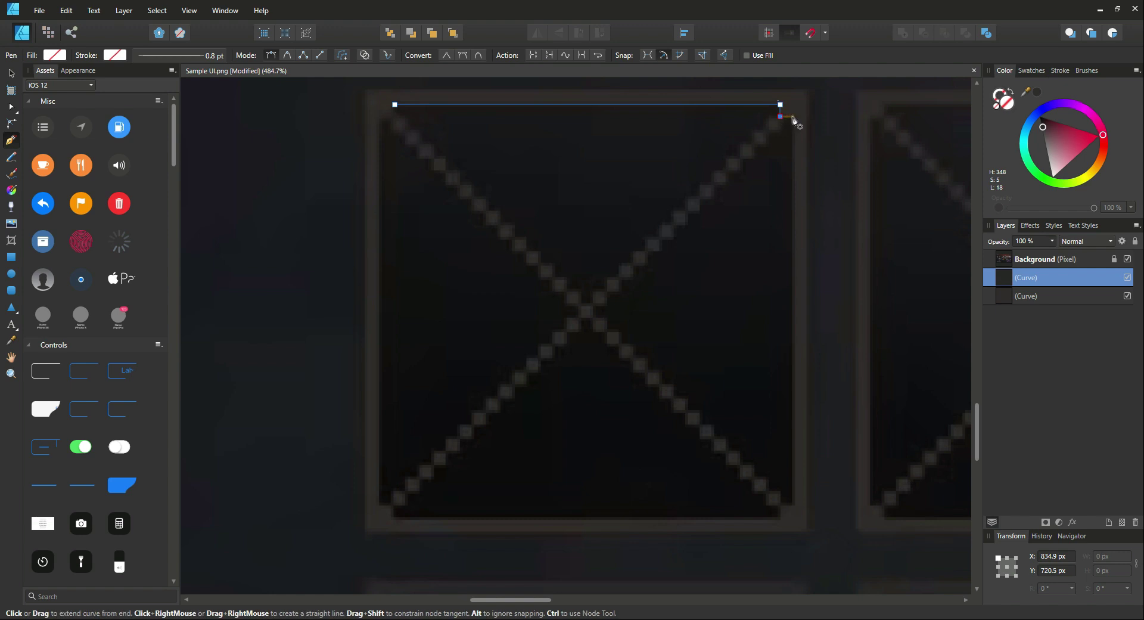
click(793, 504)
click(780, 505)
click(780, 519)
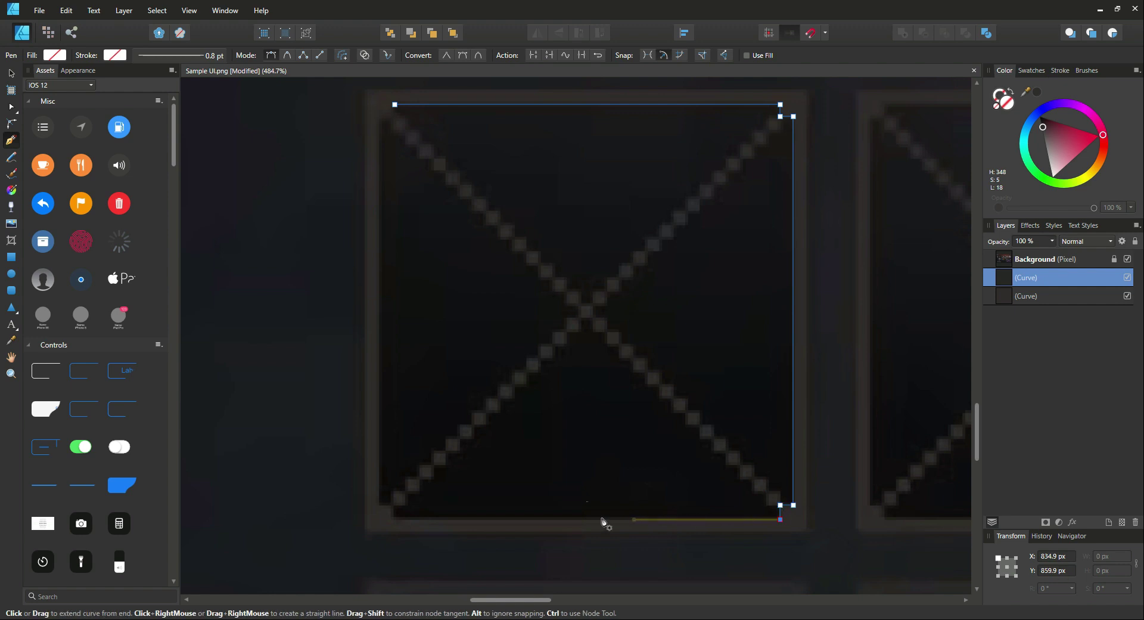
click(393, 519)
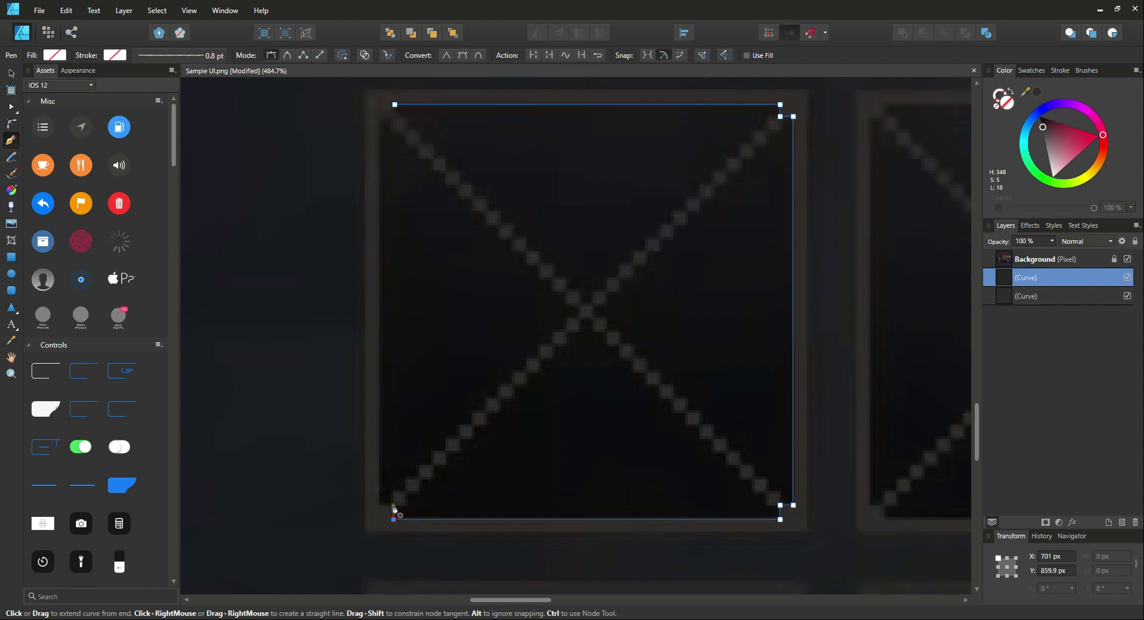
click(393, 504)
click(380, 505)
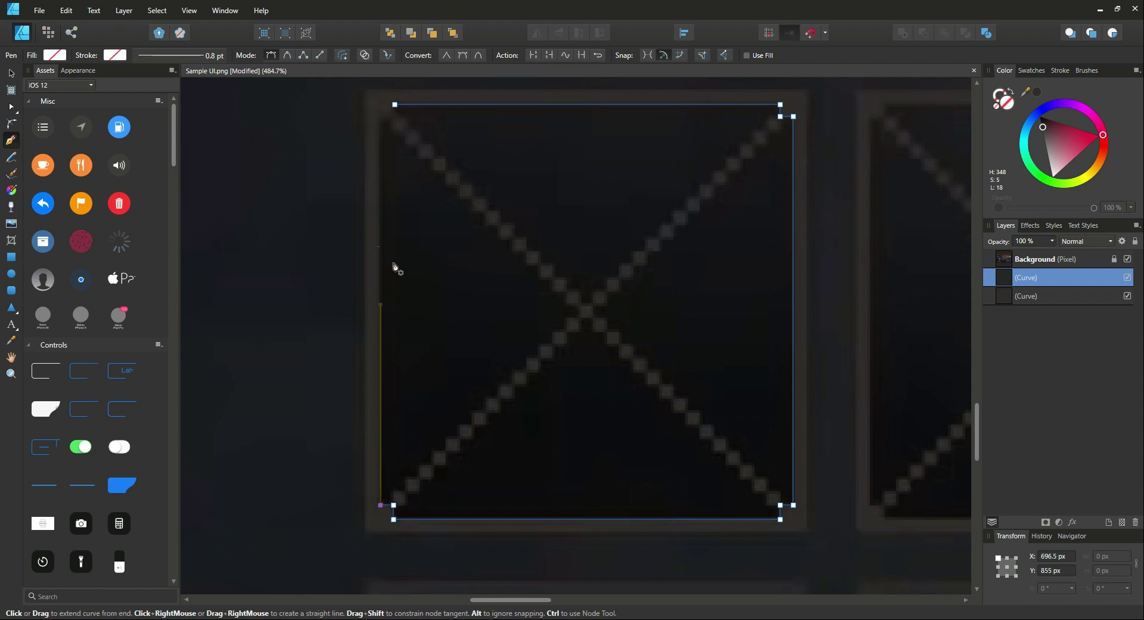
click(385, 123)
click(393, 121)
click(395, 105)
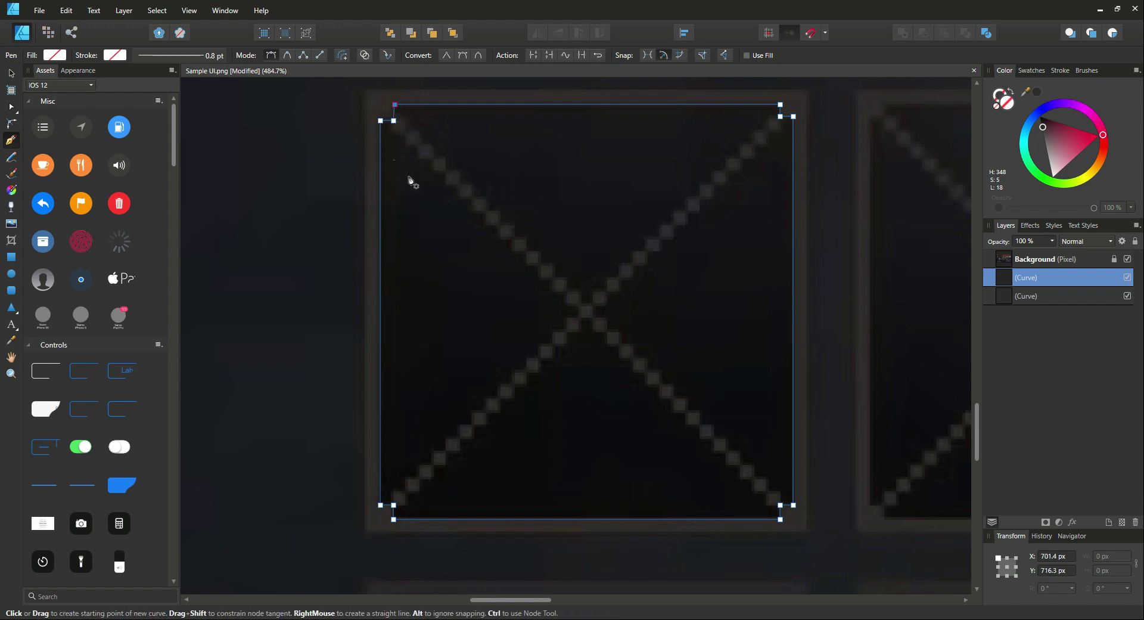
Straighten the inner outline's upper-left notch by aligning its inner corner node vertically with the node above, and switch to the Move tool
ctrl+scroll(429, 138, up, 3)
drag(375, 123, 437, 307)
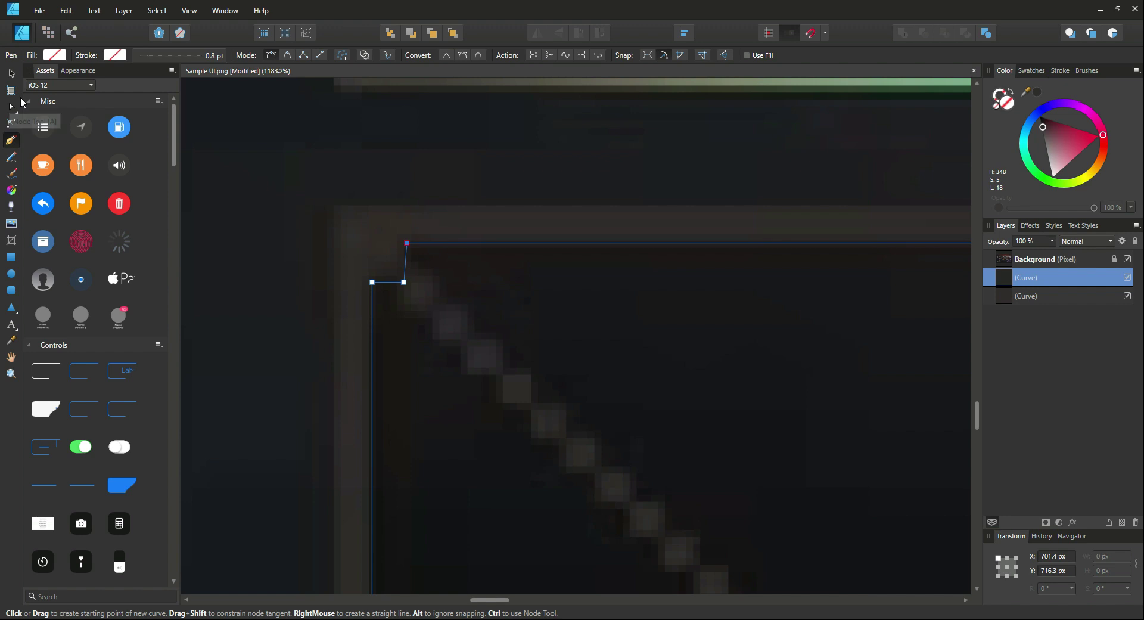
key(a)
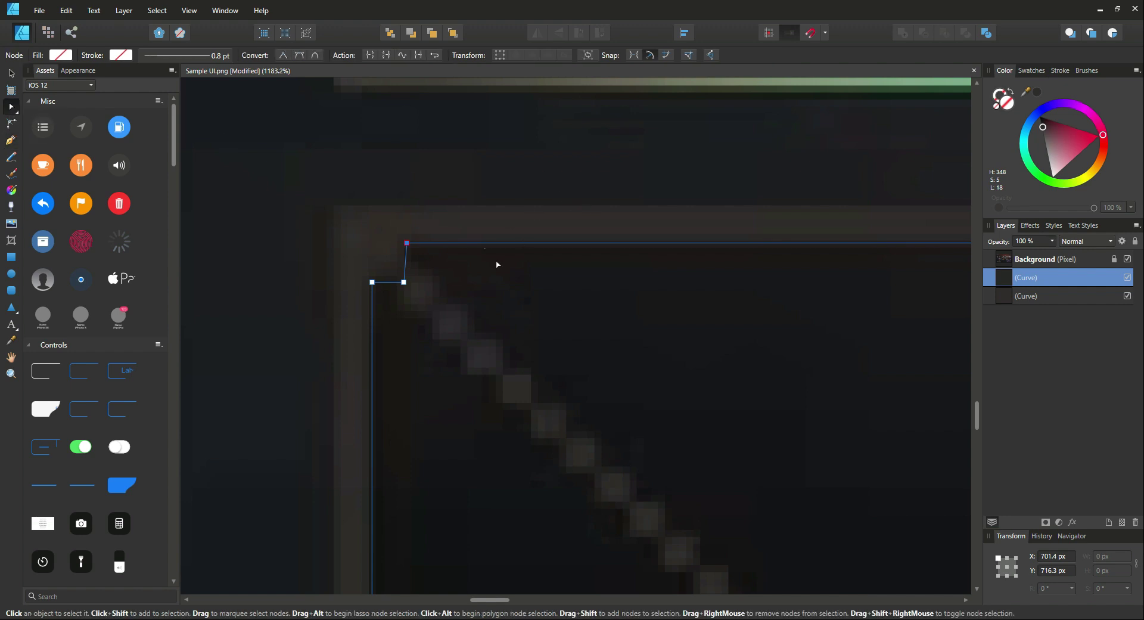
click(406, 284)
drag(410, 285, 408, 285)
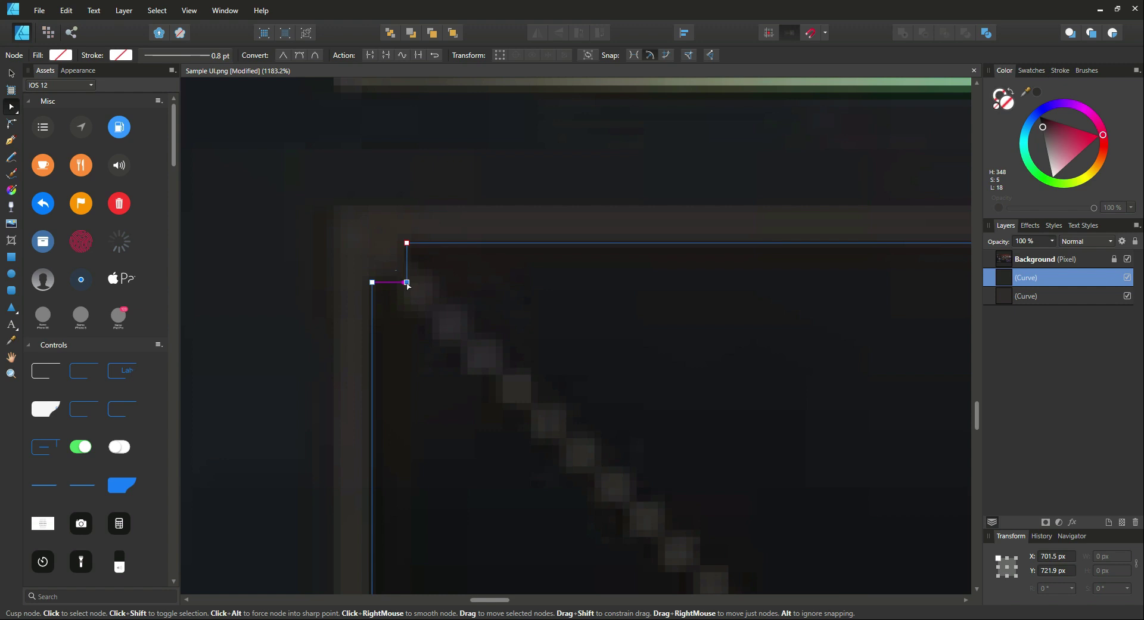
click(503, 297)
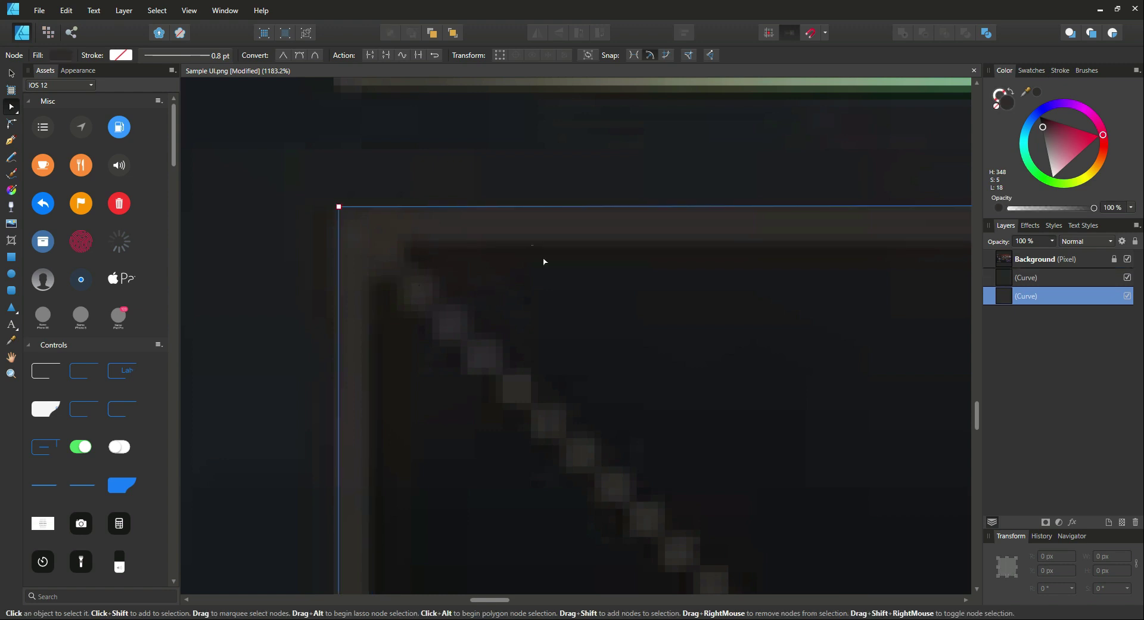
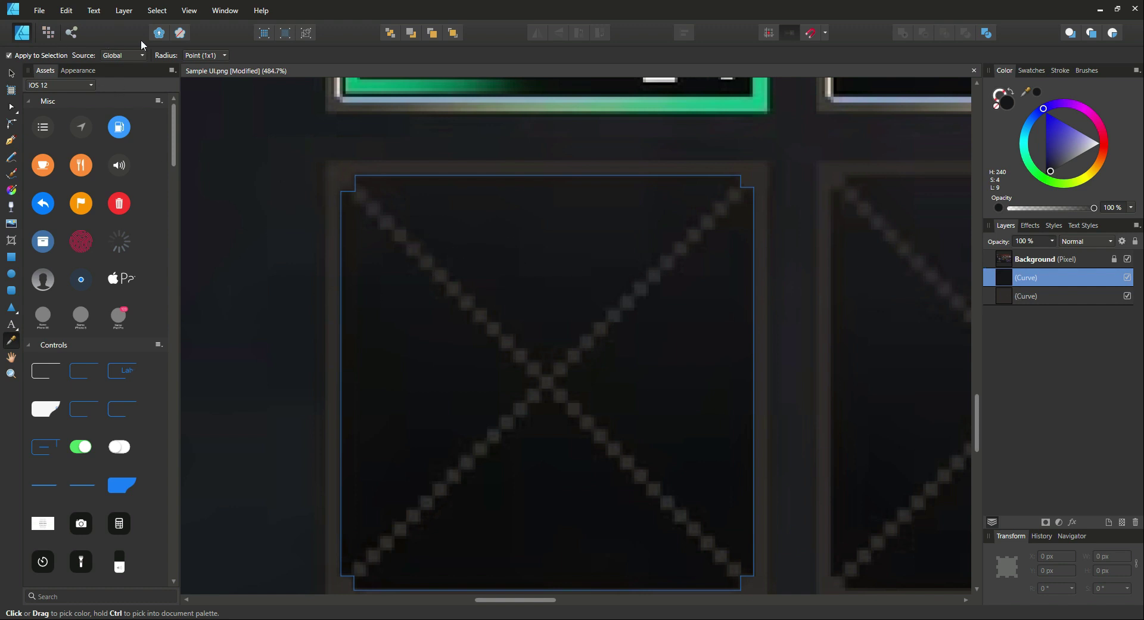
click(11, 74)
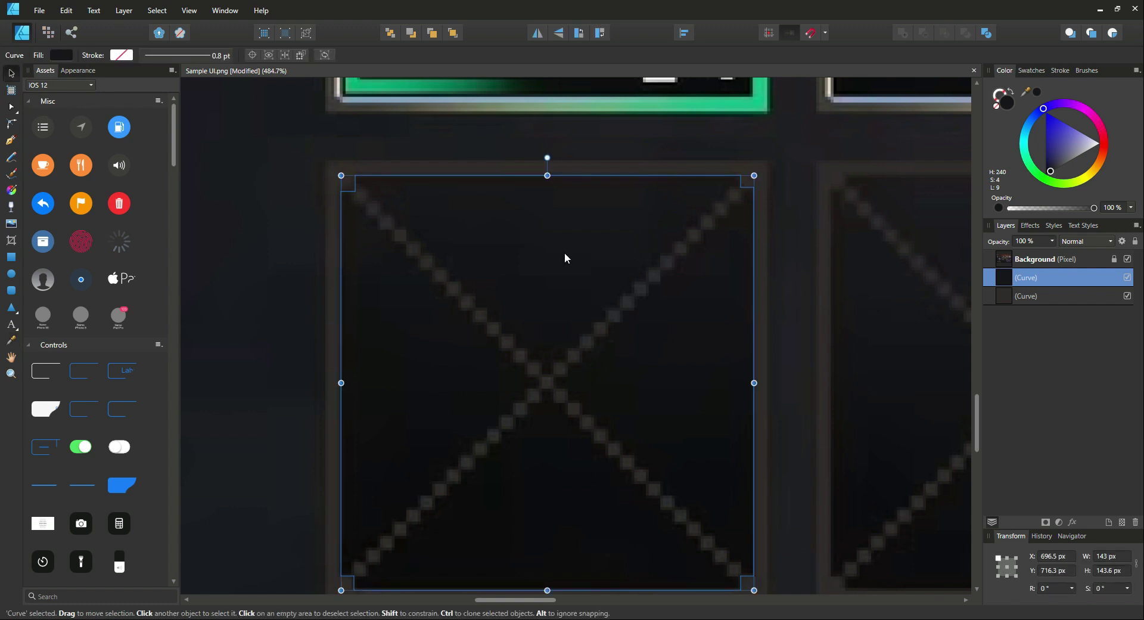
Fill the inner outline with the slot's dark interior colour using the Color Picker, and place both curves above the Background layer
click(60, 55)
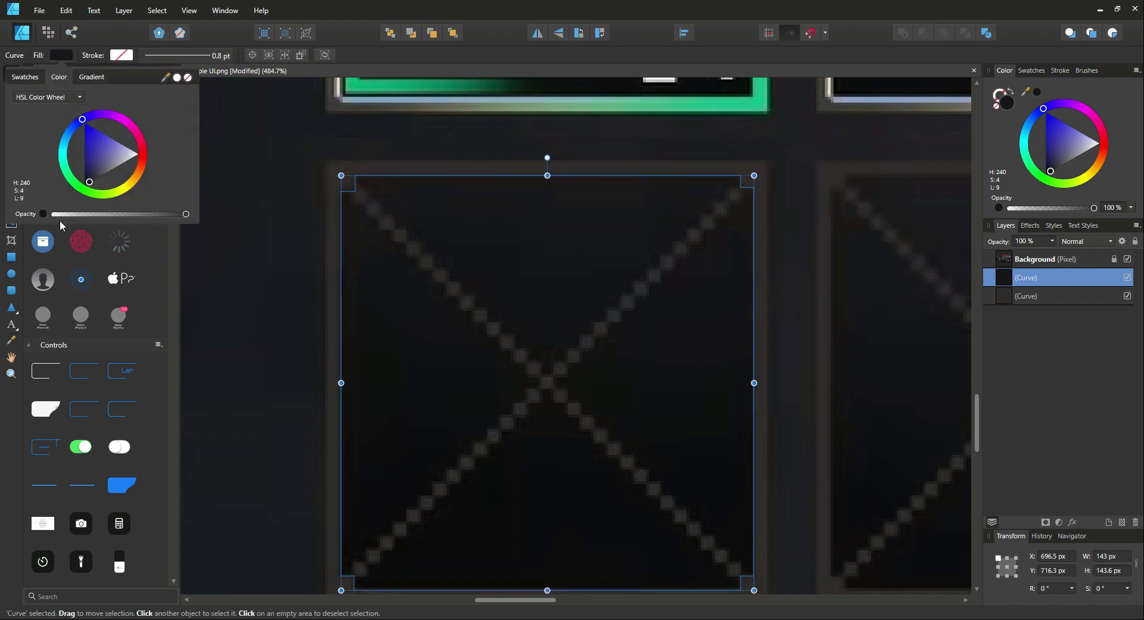
click(11, 341)
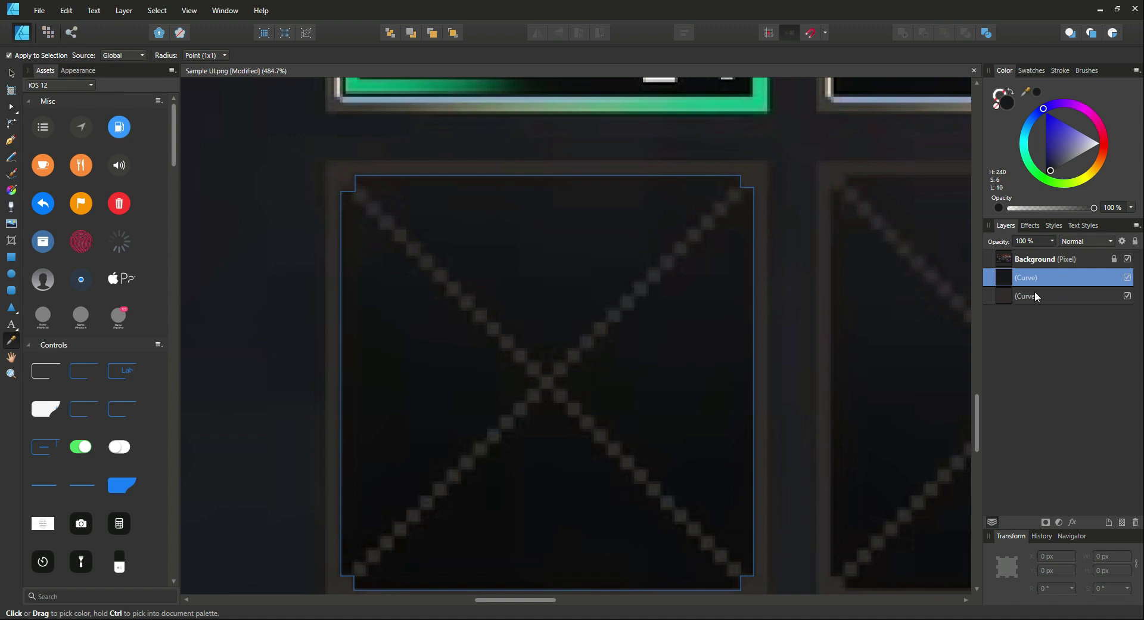
drag(1034, 296, 1035, 254)
Try to recolour both curves with the dark colour sampled from outside the slot
click(260, 242)
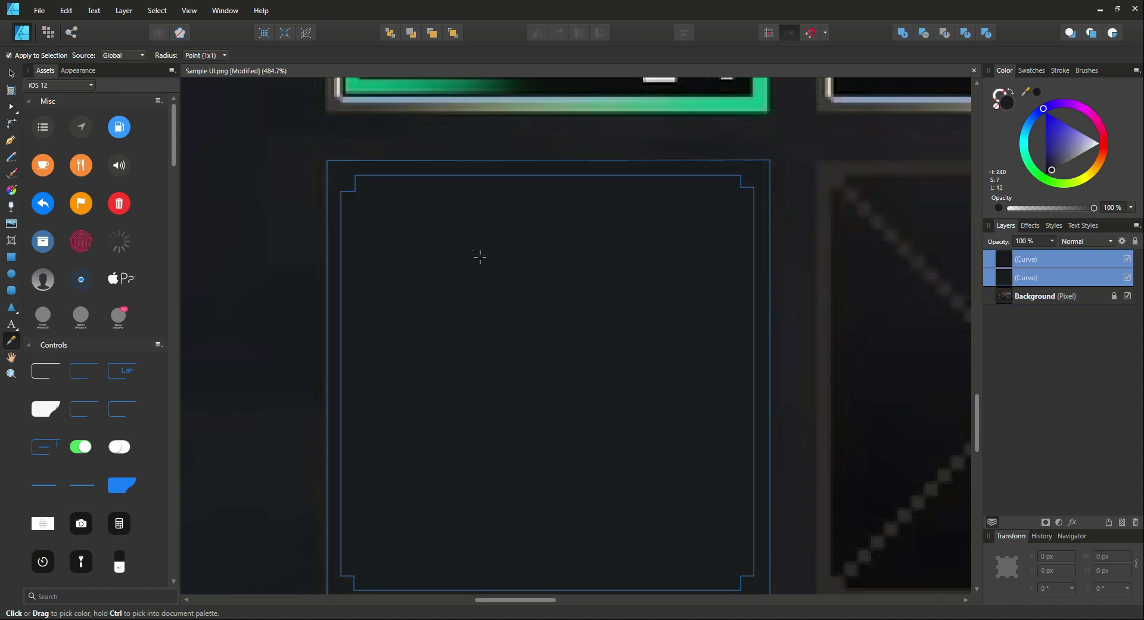
key(ctrl+z)
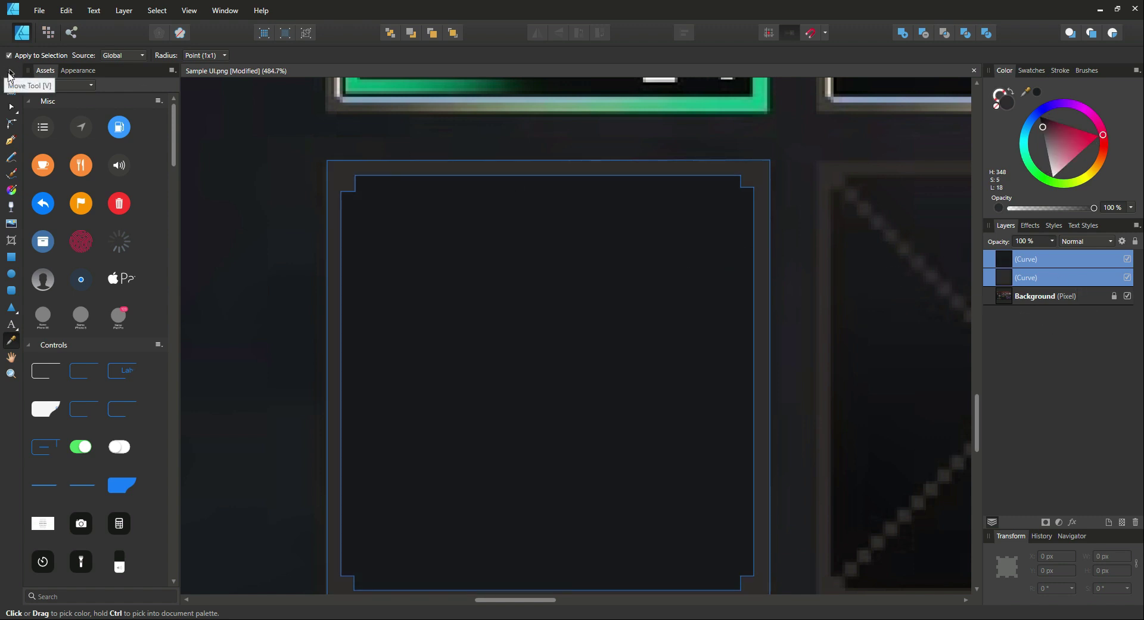
key(v)
click(253, 227)
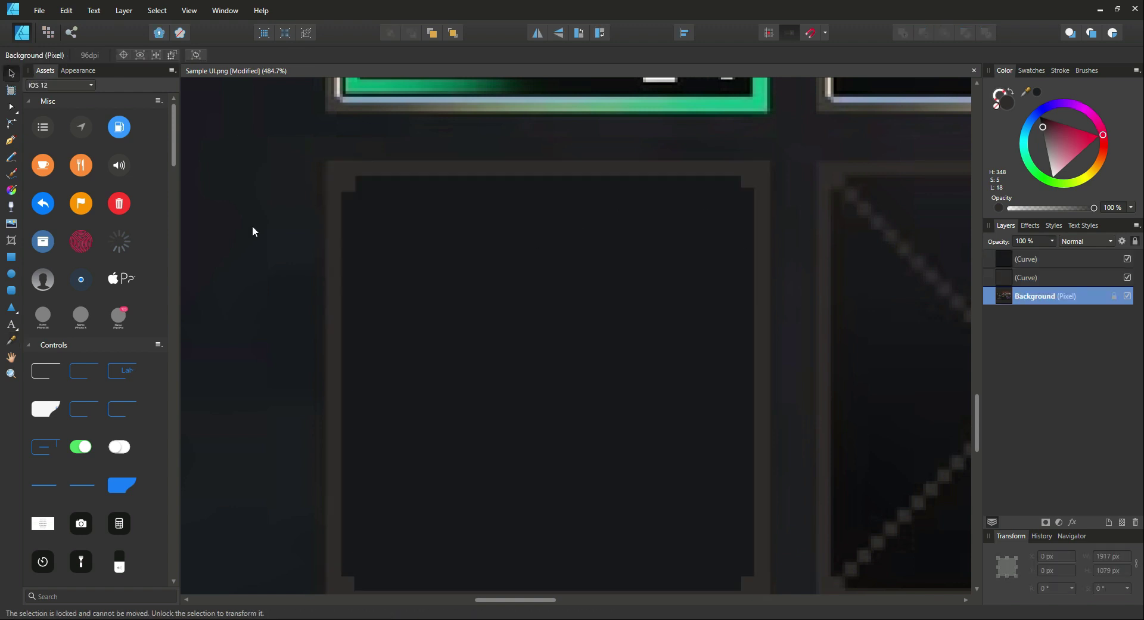
Compare the recreated slot with its neighbours, and place both slot curves beneath the Background layer
scroll(598, 304, down, 2)
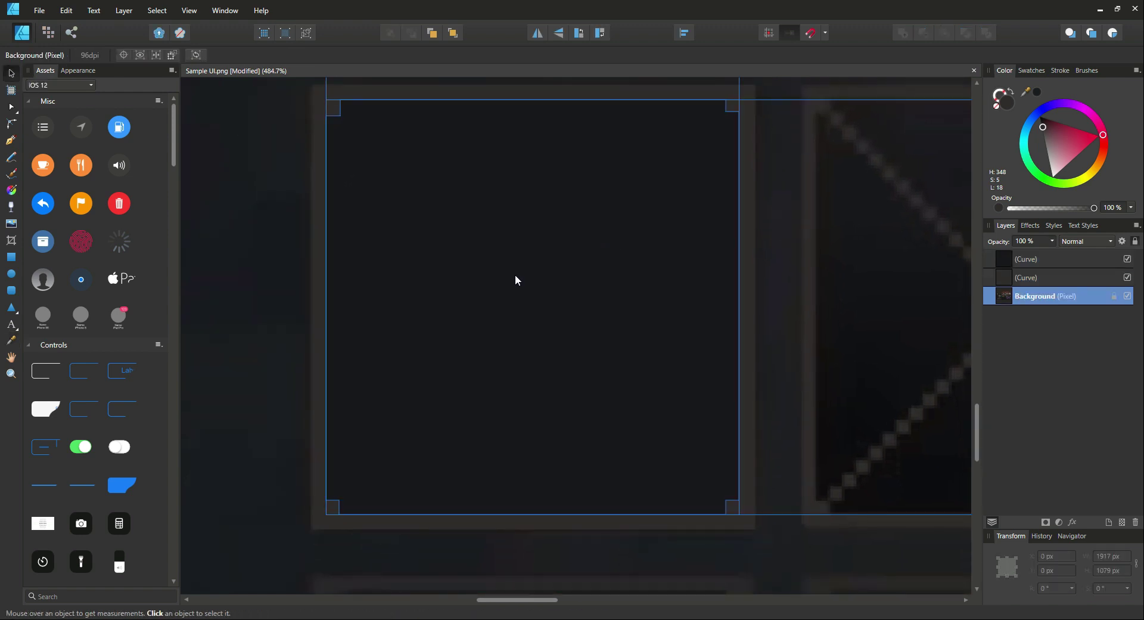
scroll(432, 249, up, 1)
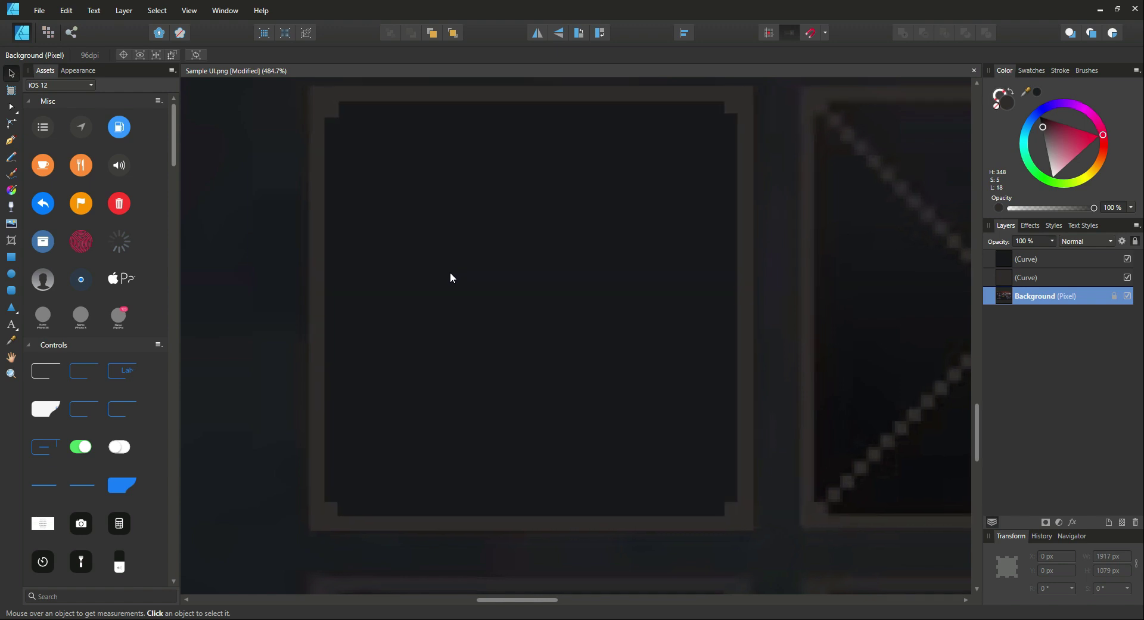
scroll(509, 245, down, 8)
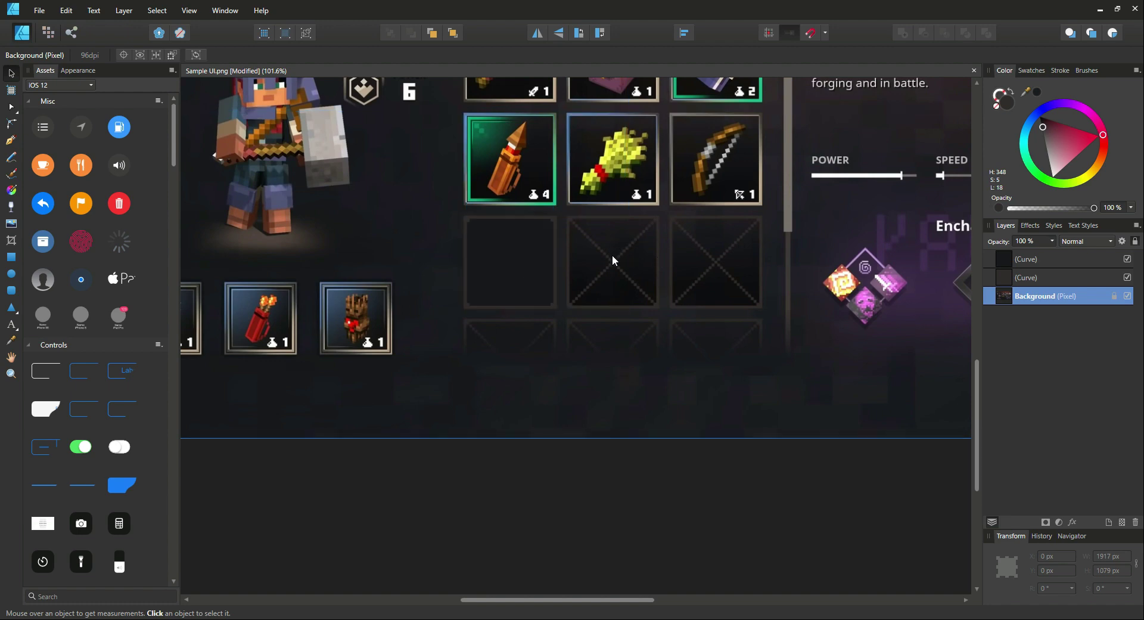
scroll(456, 250, up, 6)
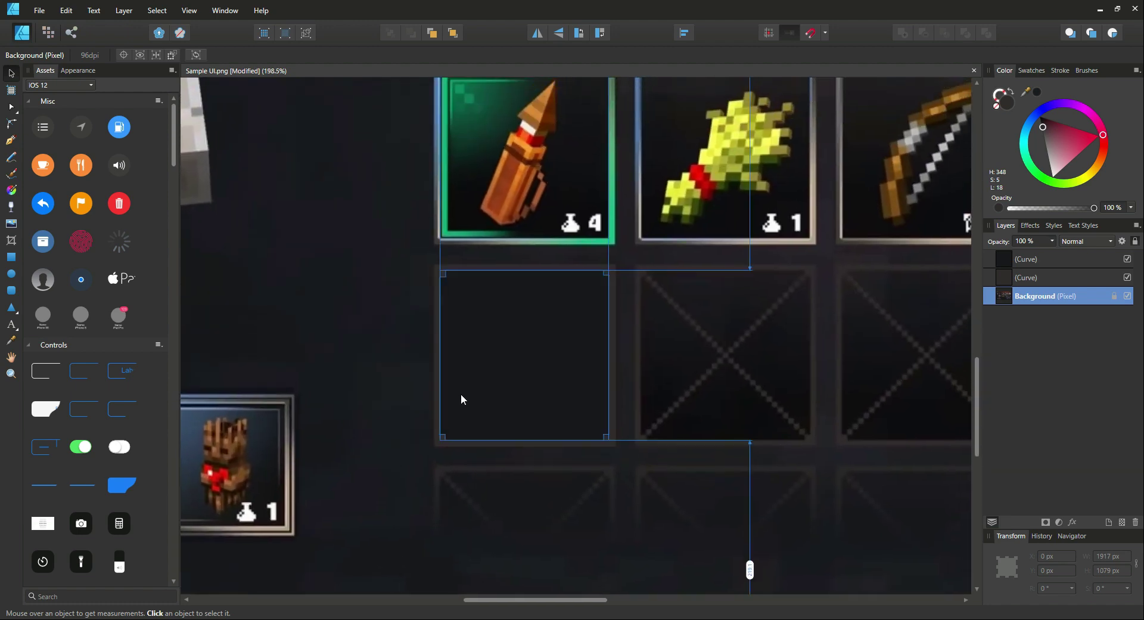
scroll(595, 337, up, 3)
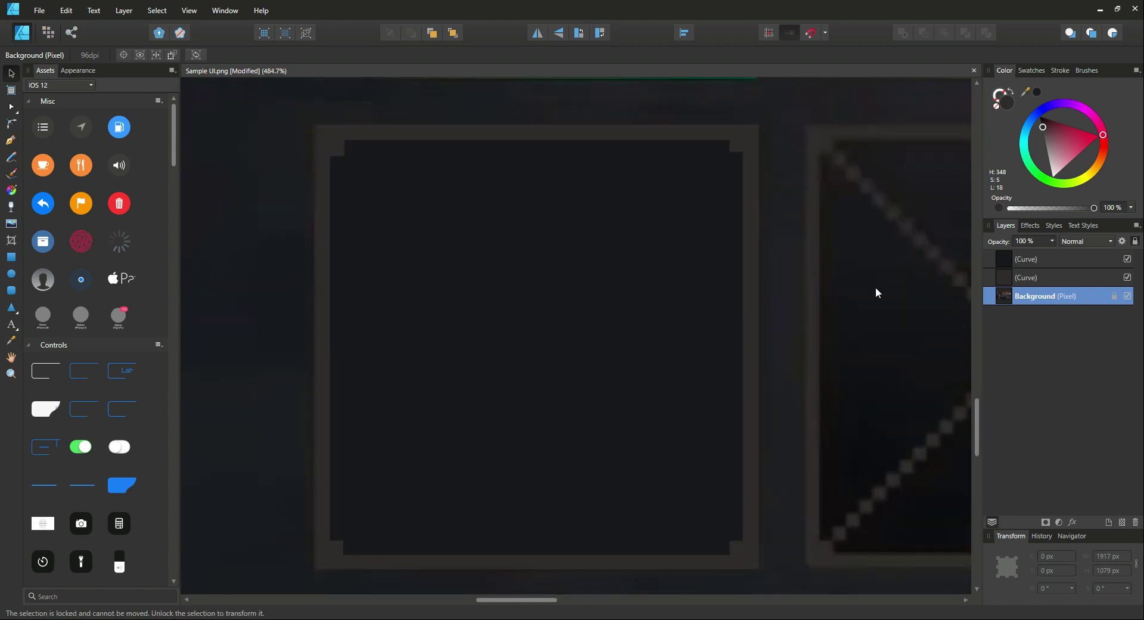
click(1033, 279)
shift+click(1028, 259)
drag(1028, 260, 1024, 312)
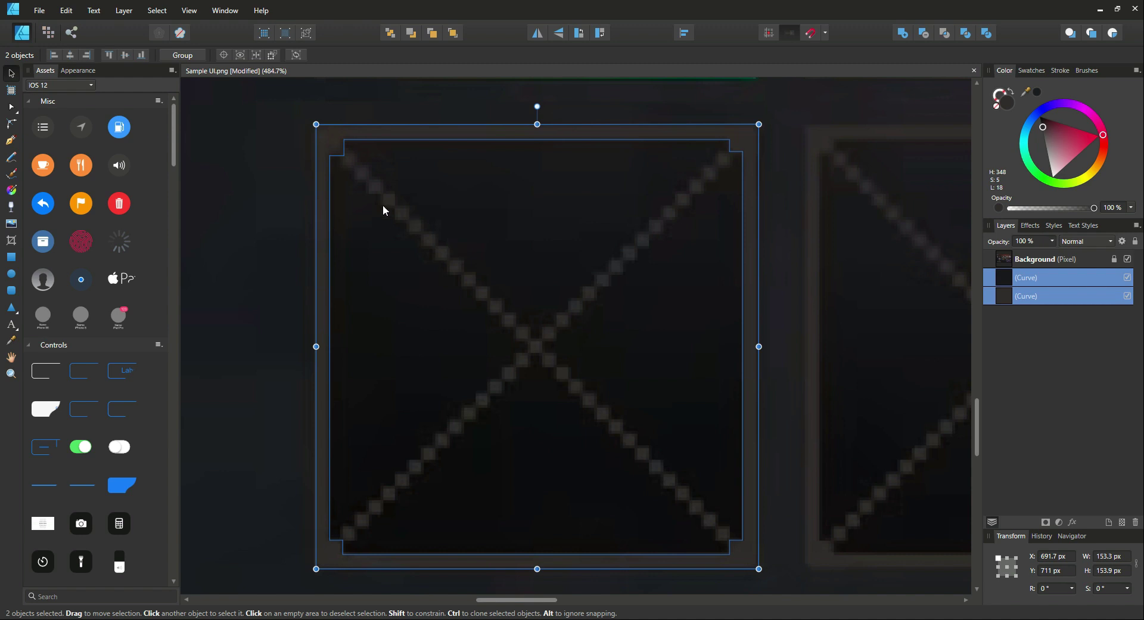
Trace the slot's upper-left to lower-right diagonal with the Pen tool as a closed chain of stair-stepped pixel squares
click(10, 141)
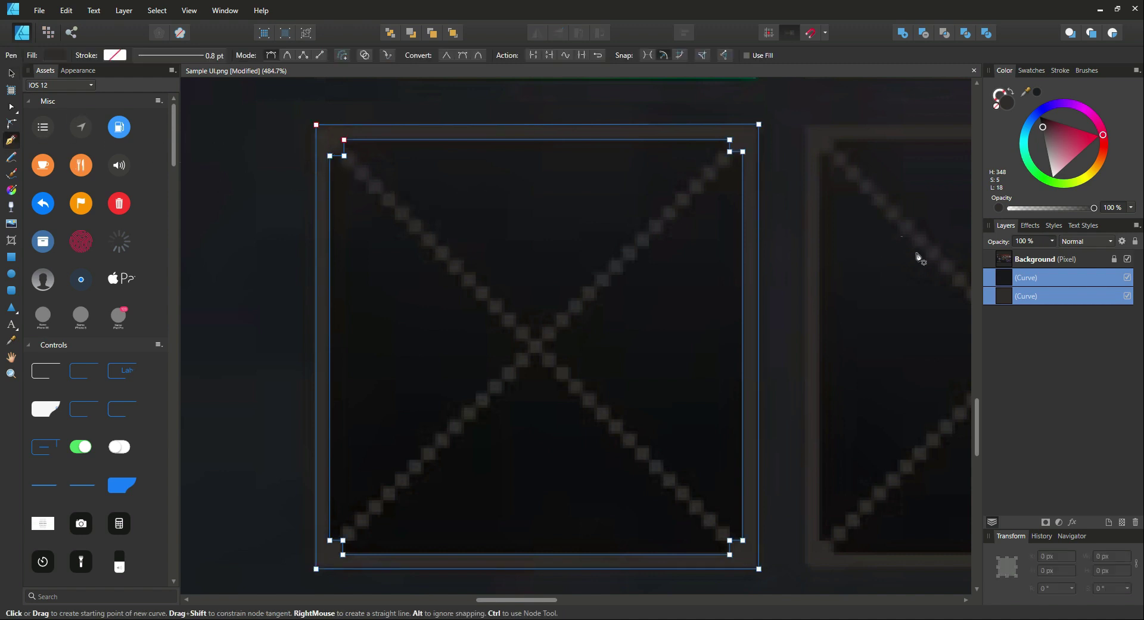
click(1026, 278)
shift+click(1025, 296)
click(1015, 280)
key(ctrl+d)
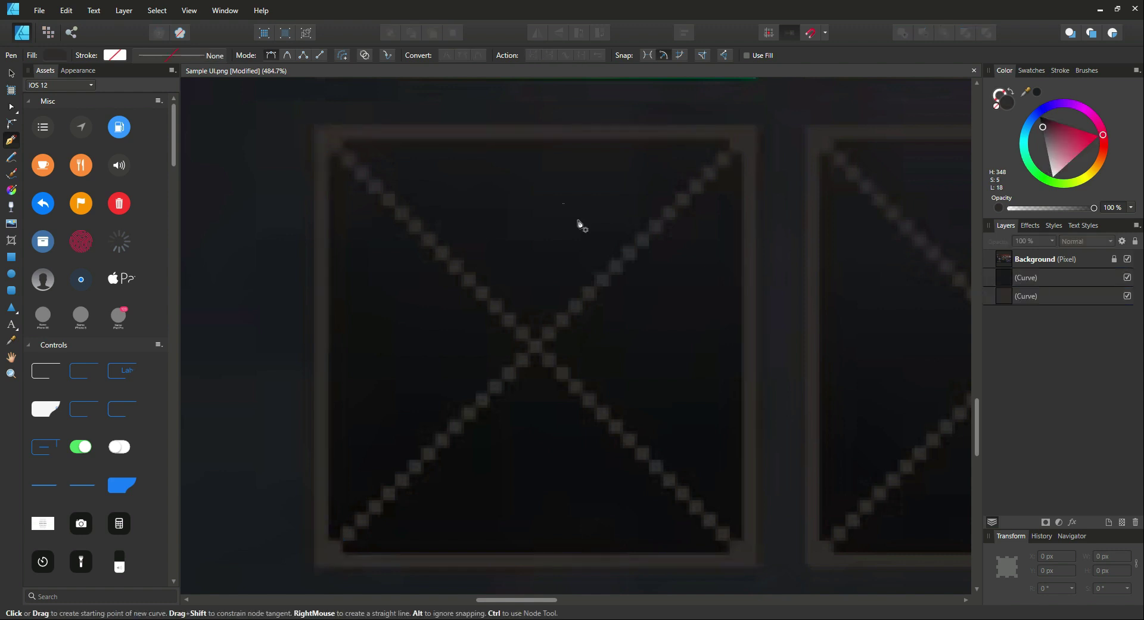
click(344, 152)
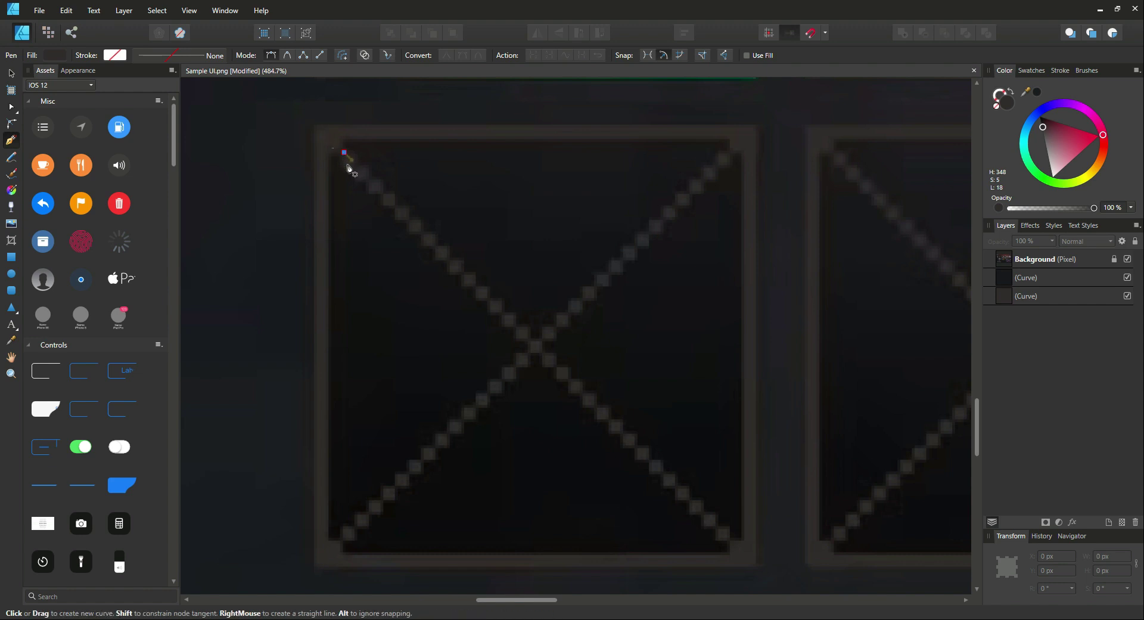
drag(345, 167, 355, 168)
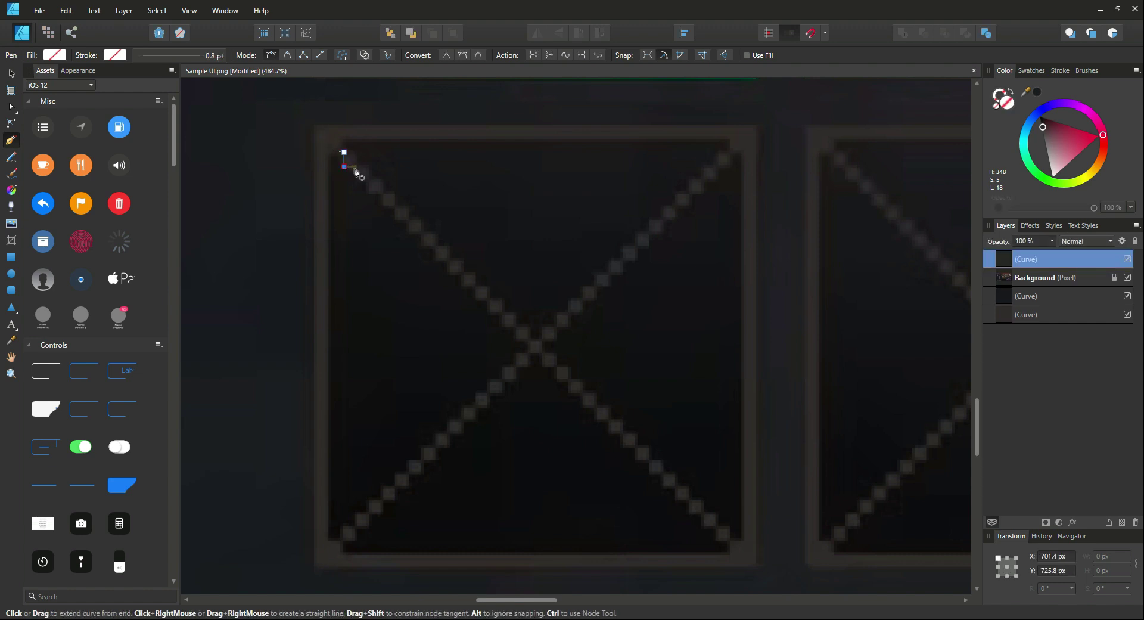
click(355, 167)
click(355, 179)
click(368, 180)
click(367, 189)
key(BackSpace)
click(368, 193)
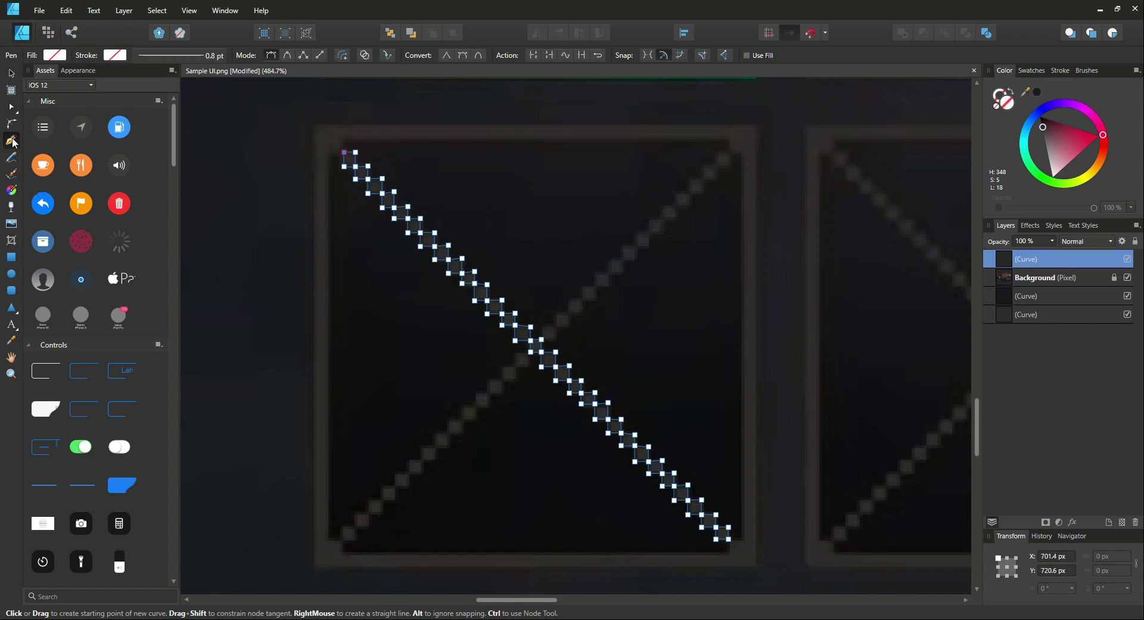
Adjust the uneven corner node near the diagonal's lower end to Y 841.2 px, and fill the diagonal with the screenshot's sampled pixel grey
scroll(467, 334, up, 5)
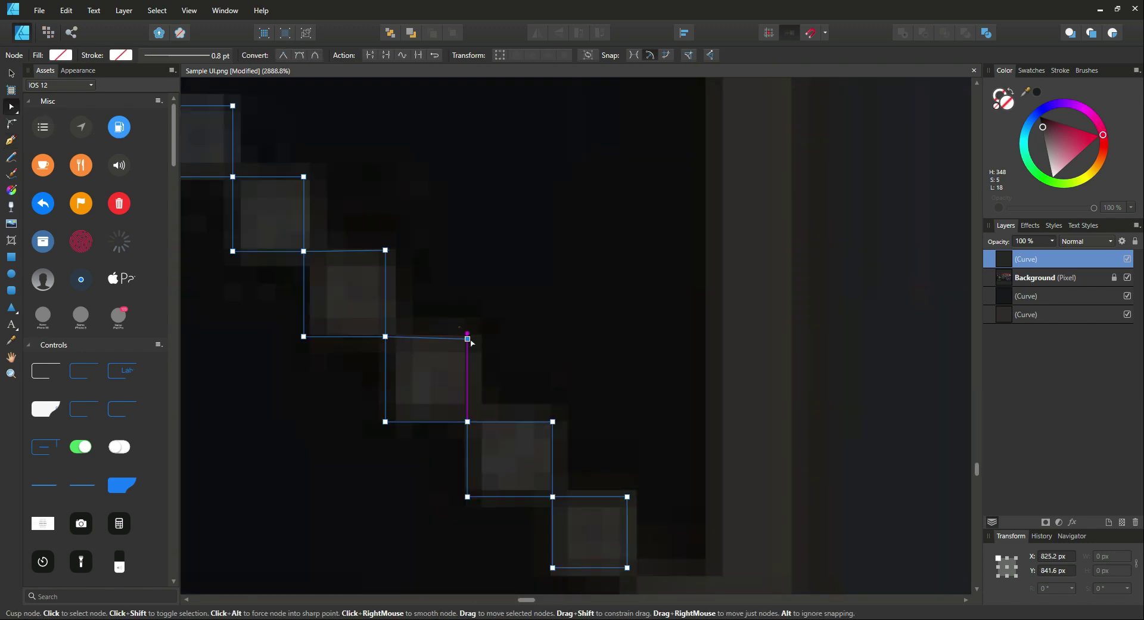
key(a)
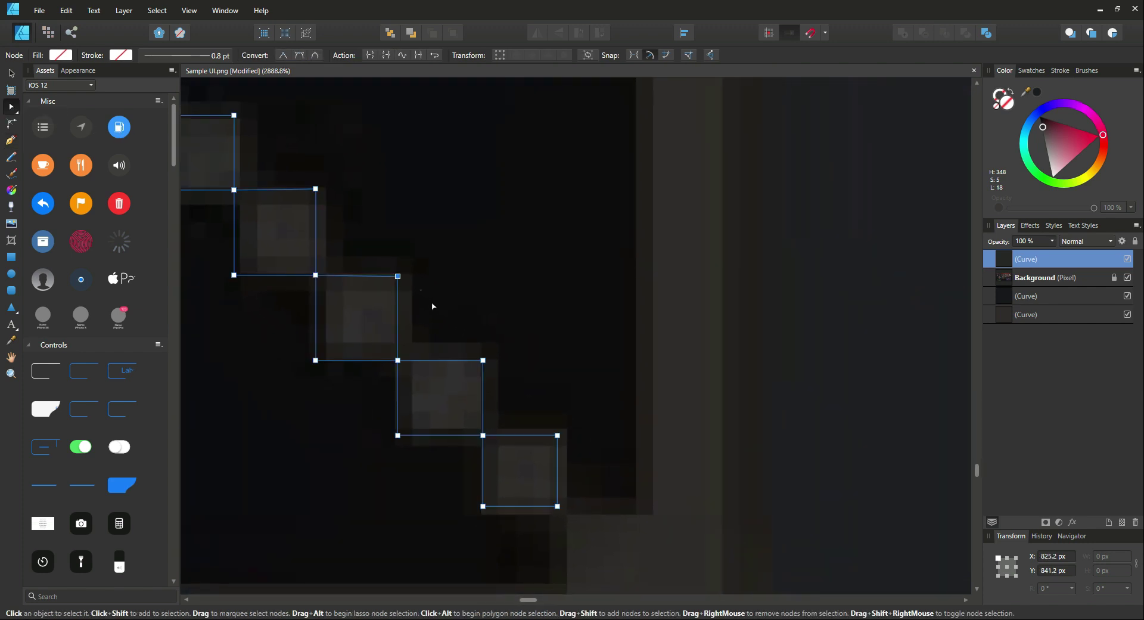
scroll(392, 297, down, 3)
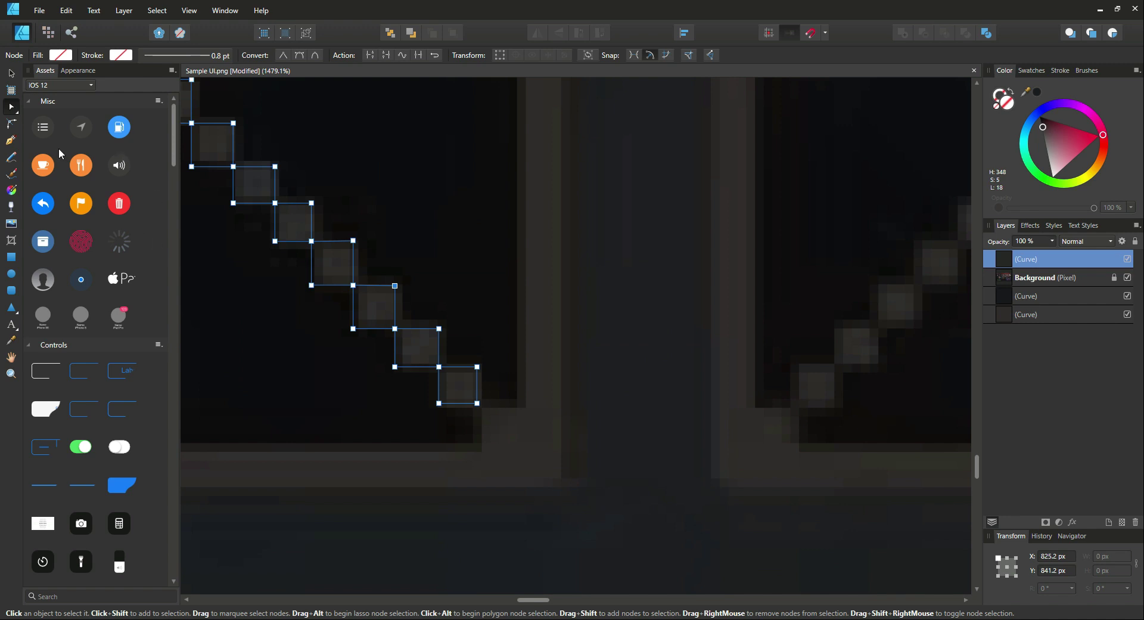
key(i)
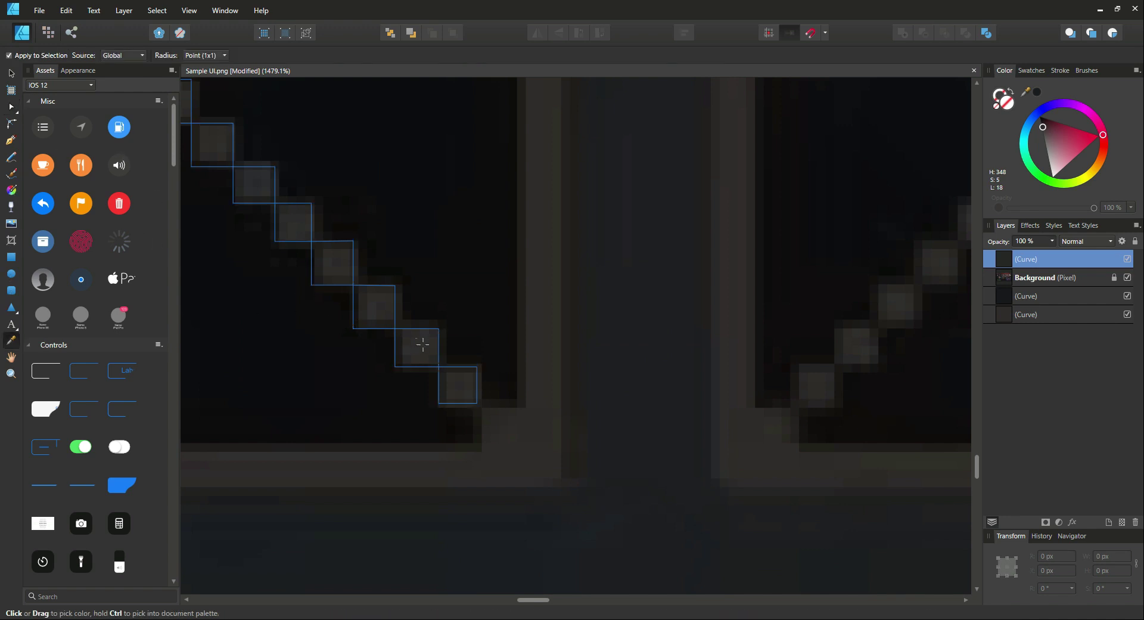
click(418, 347)
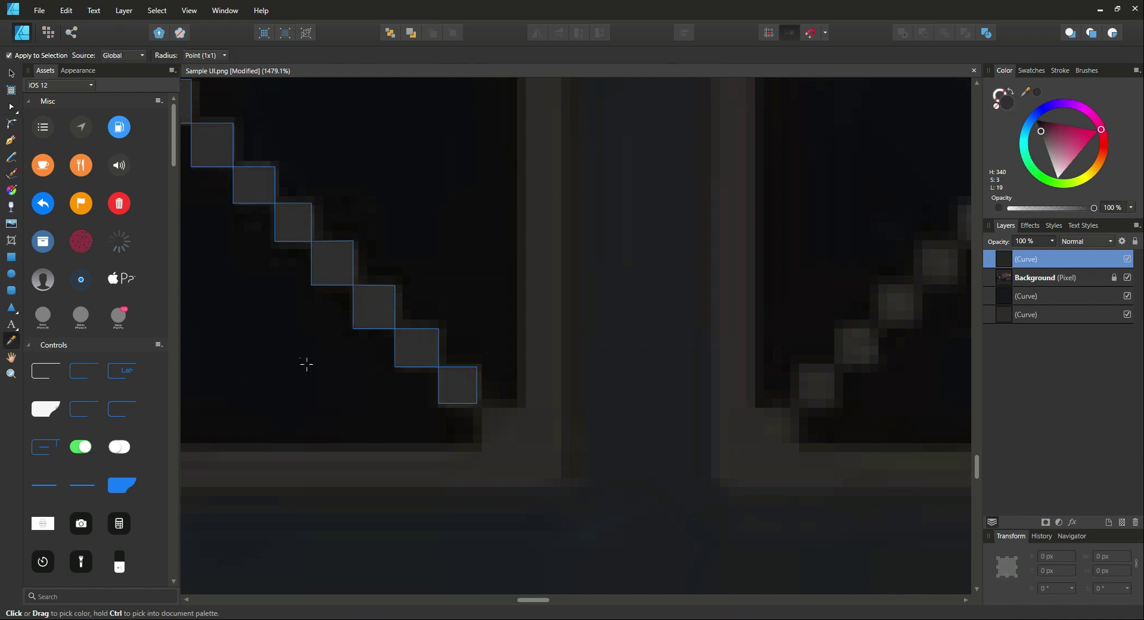
Examine the filled diagonal along its full length and where it crosses the untraced diagonal
scroll(715, 458, up, 5)
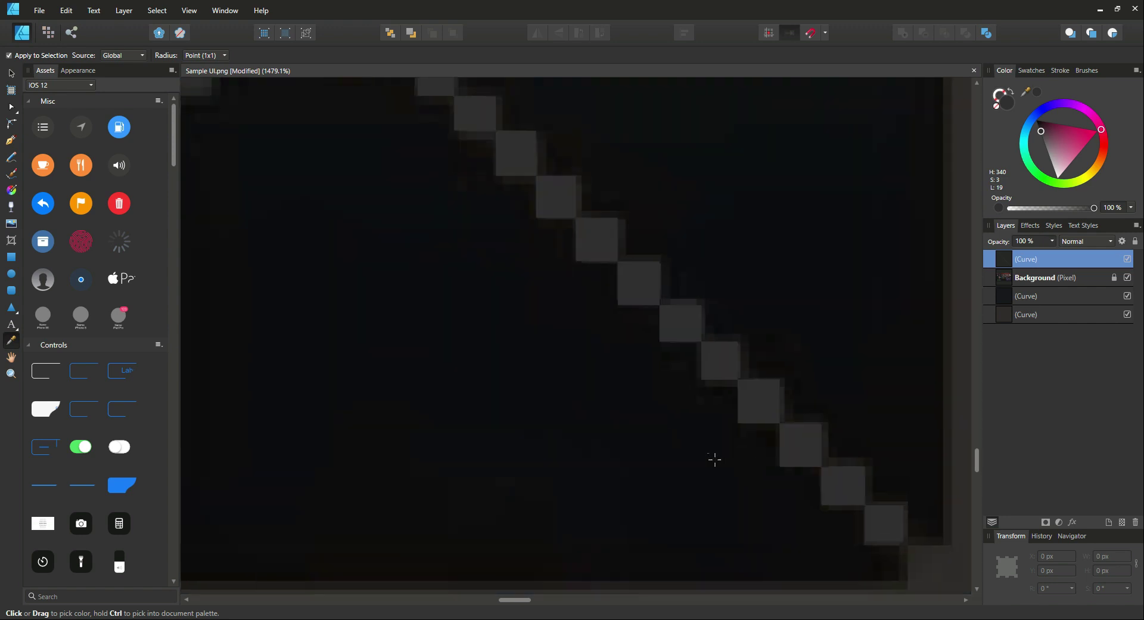
scroll(679, 462, left, 5)
scroll(653, 533, down, 10)
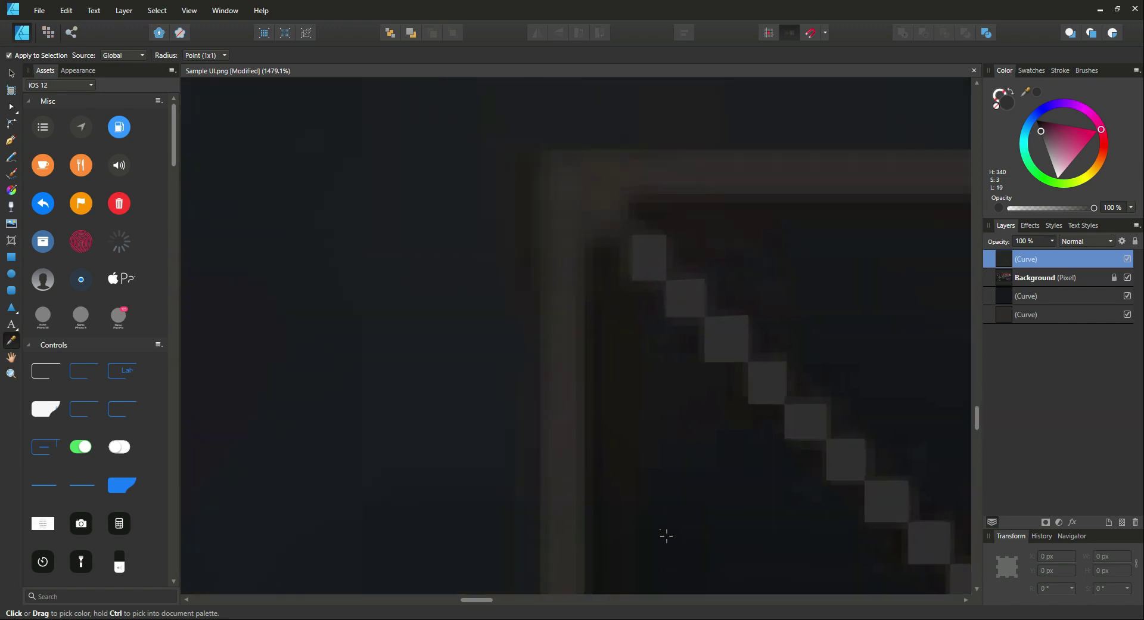
scroll(473, 388, down, 2)
scroll(429, 378, right, 3)
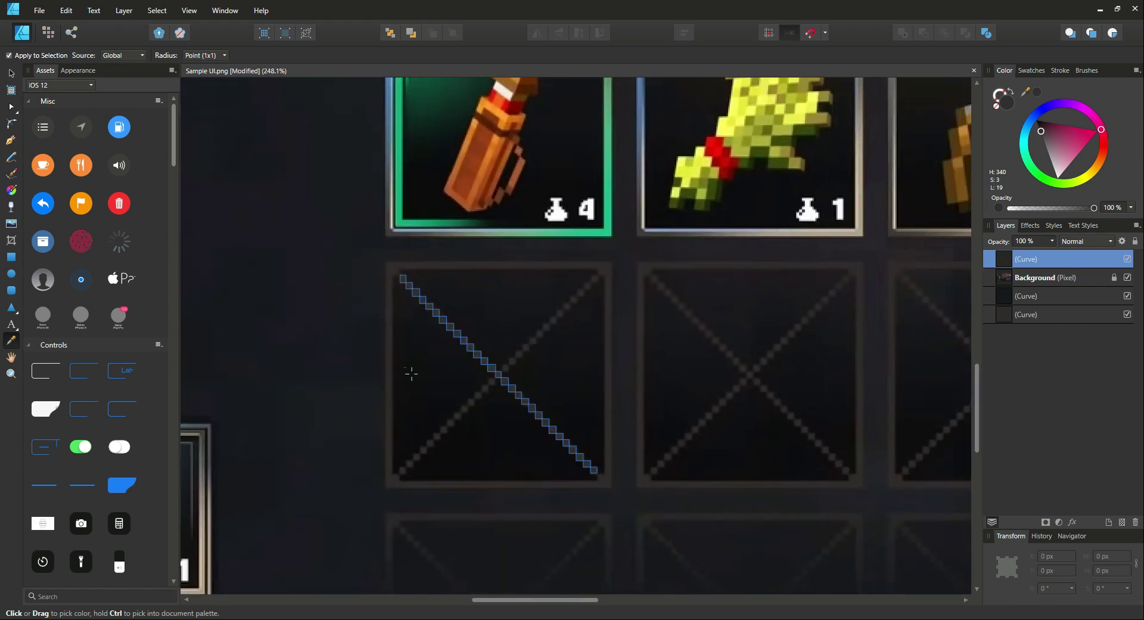
scroll(423, 385, up, 8)
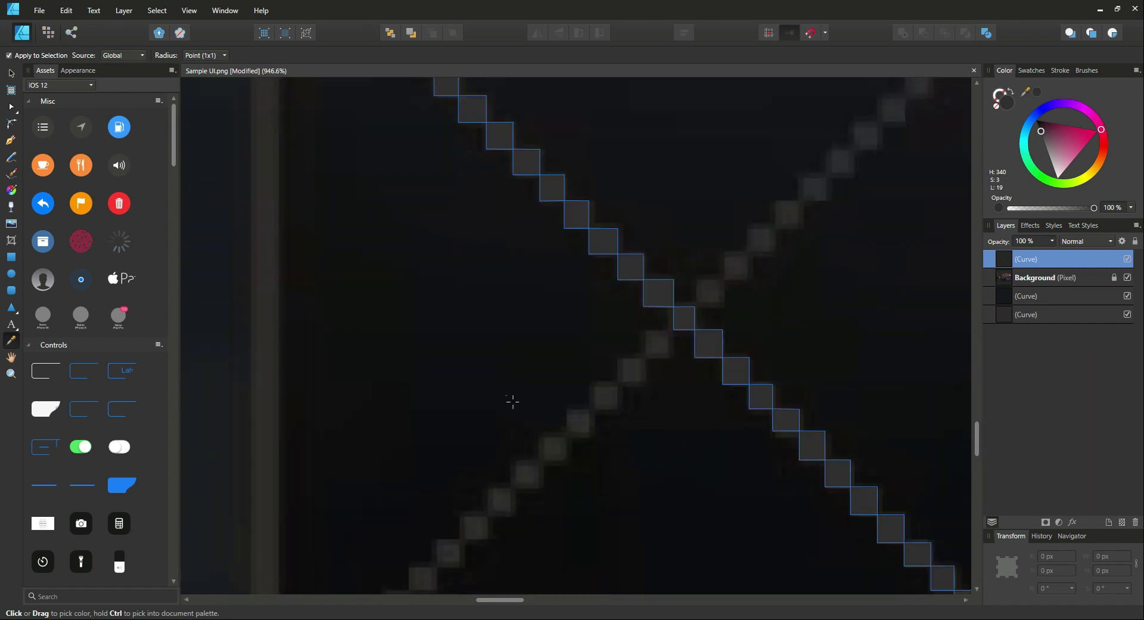
scroll(395, 391, right, 3)
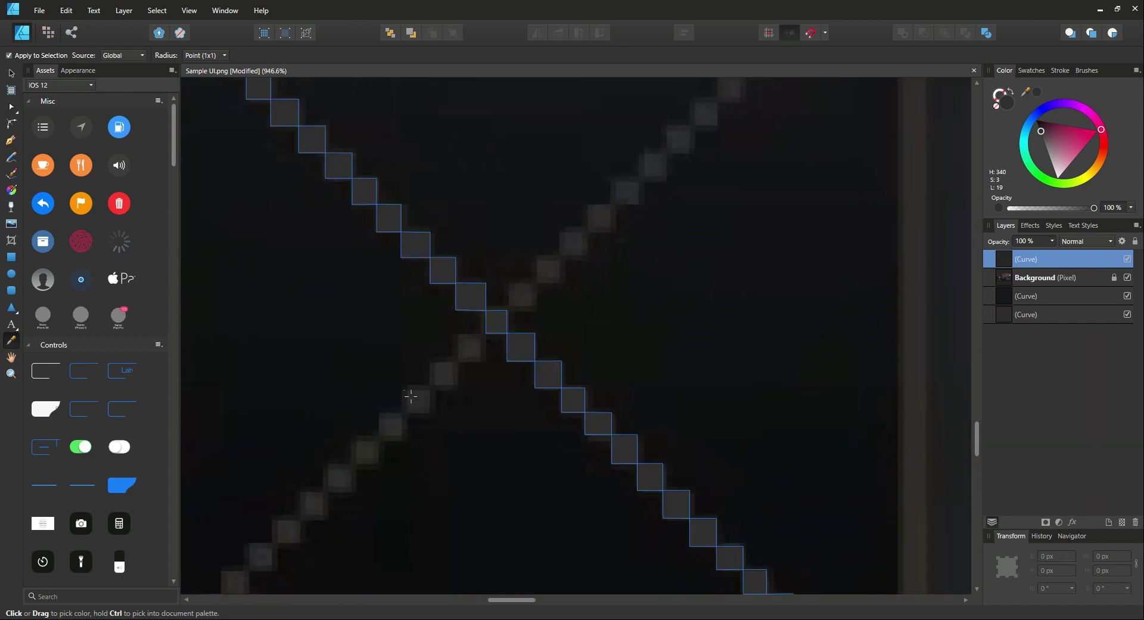
scroll(422, 388, up, 3)
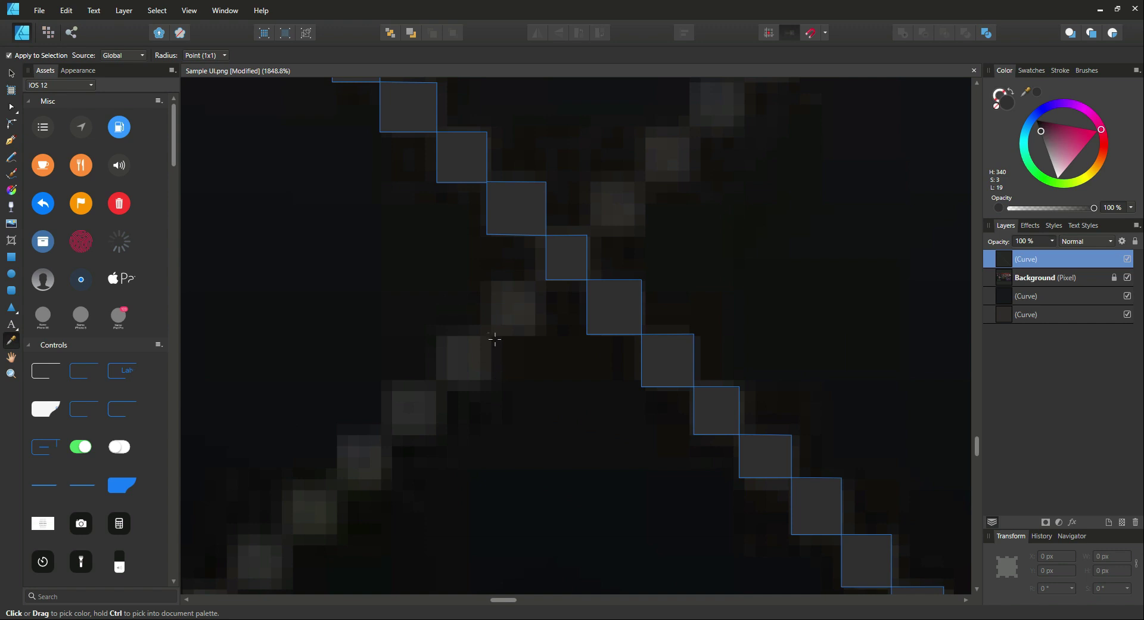
scroll(441, 329, down, 6)
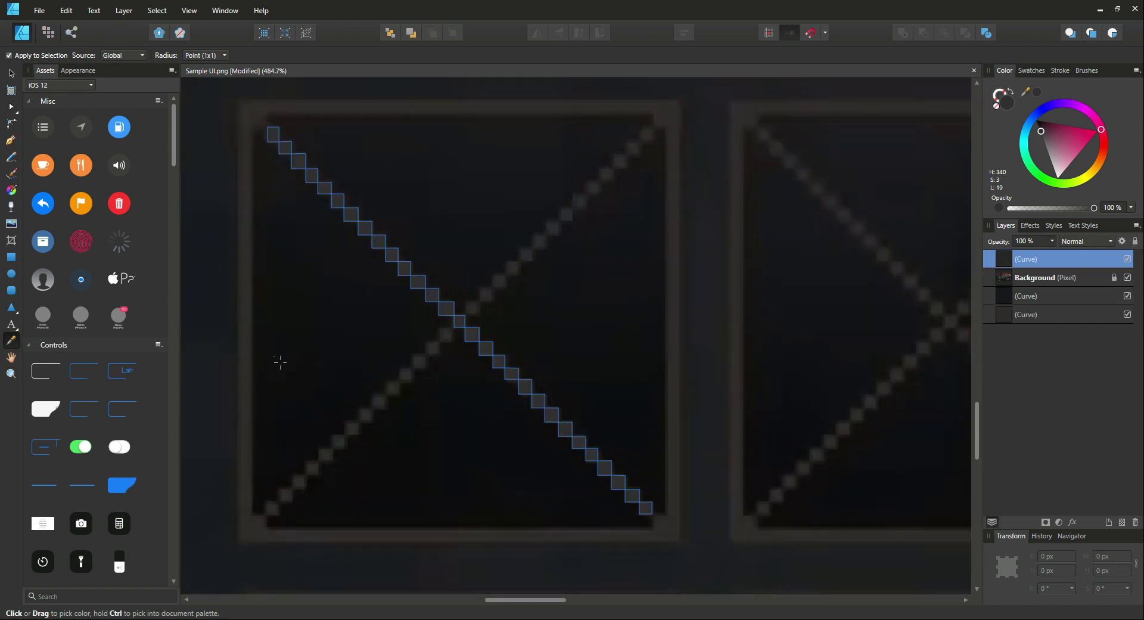
Duplicate the traced diagonal and rotate the copy to about -89.9° so it covers the opposite diagonal
click(11, 73)
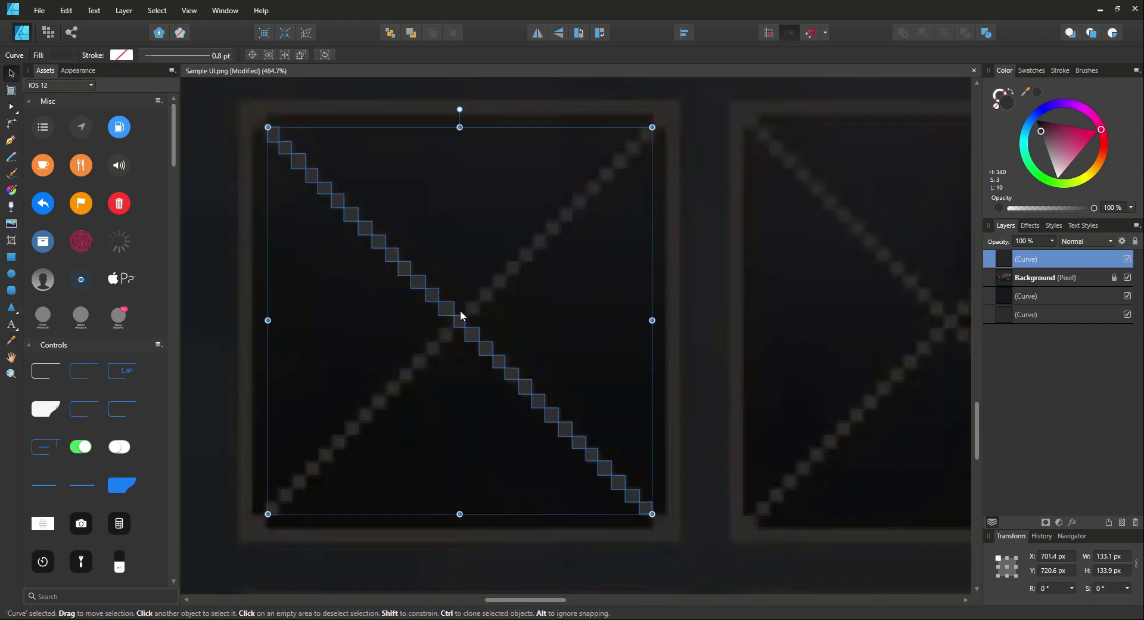
key(ctrl+j)
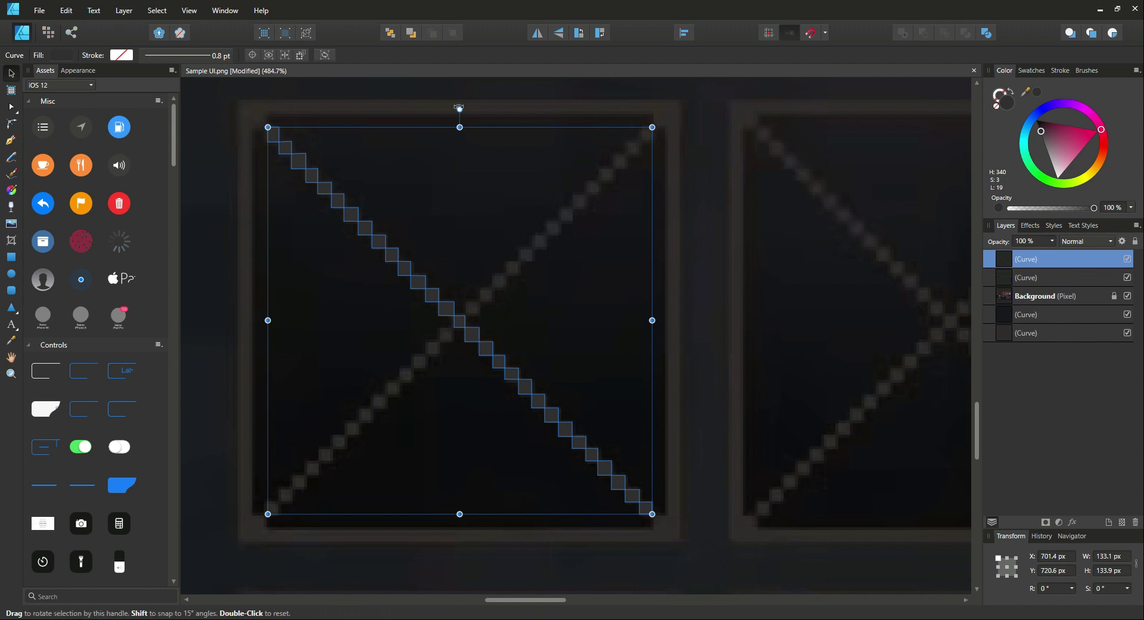
drag(458, 108, 669, 316)
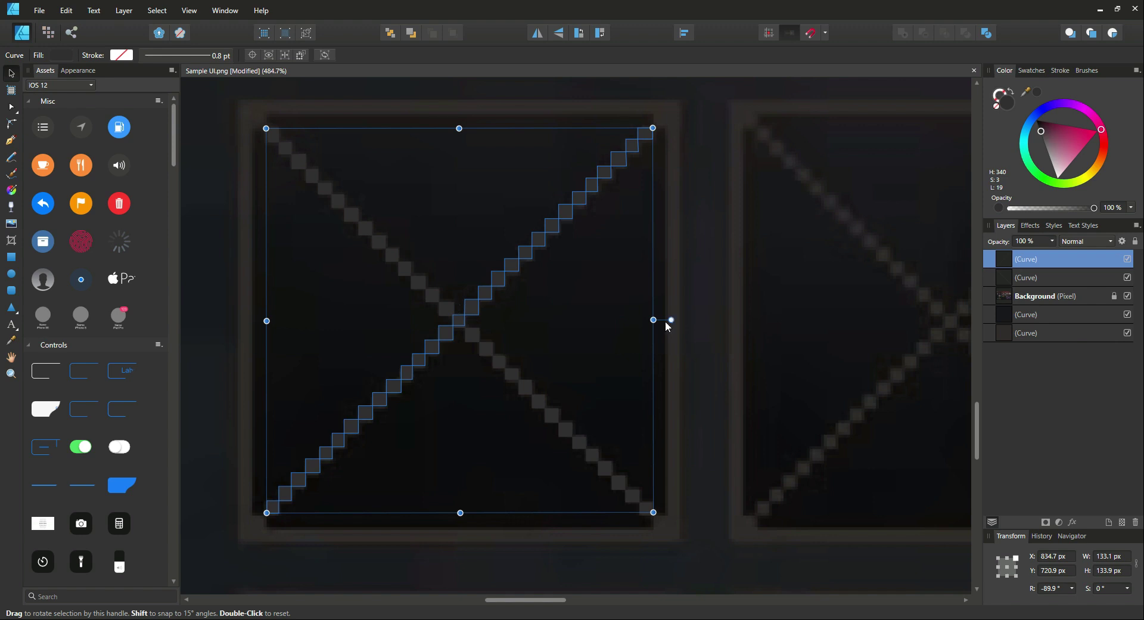
Fine-tune the copied diagonal's rotation to about -89.4° and check its alignment at the slot's upper-right corner
scroll(543, 308, up, 4)
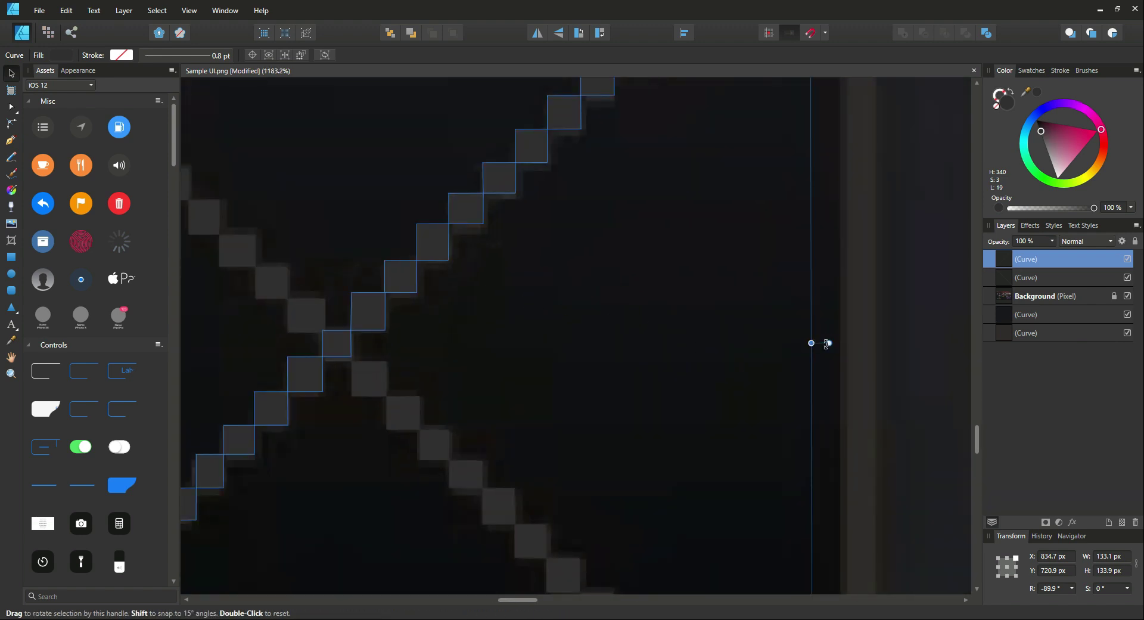
drag(832, 340, 836, 339)
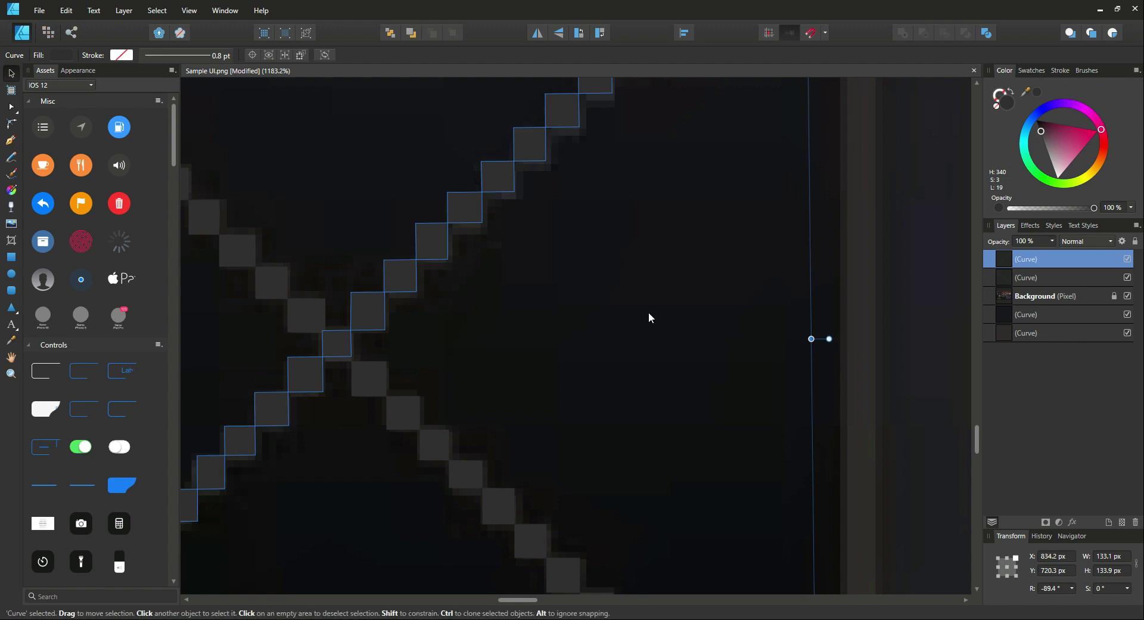
scroll(649, 316, down, 5)
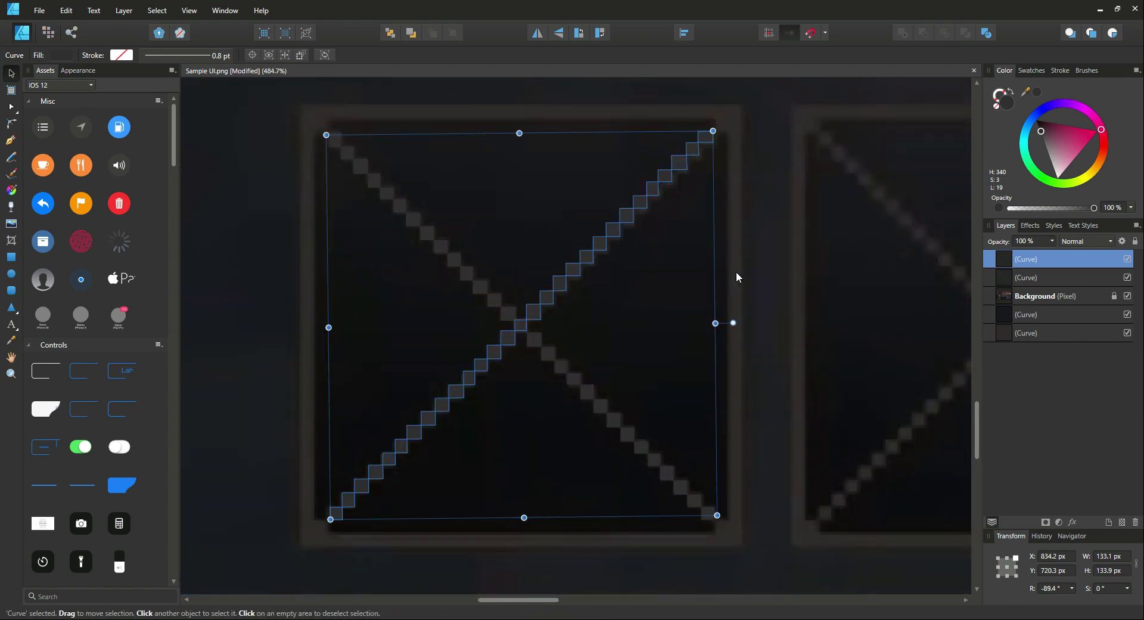
scroll(690, 252, up, 4)
scroll(620, 411, up, 5)
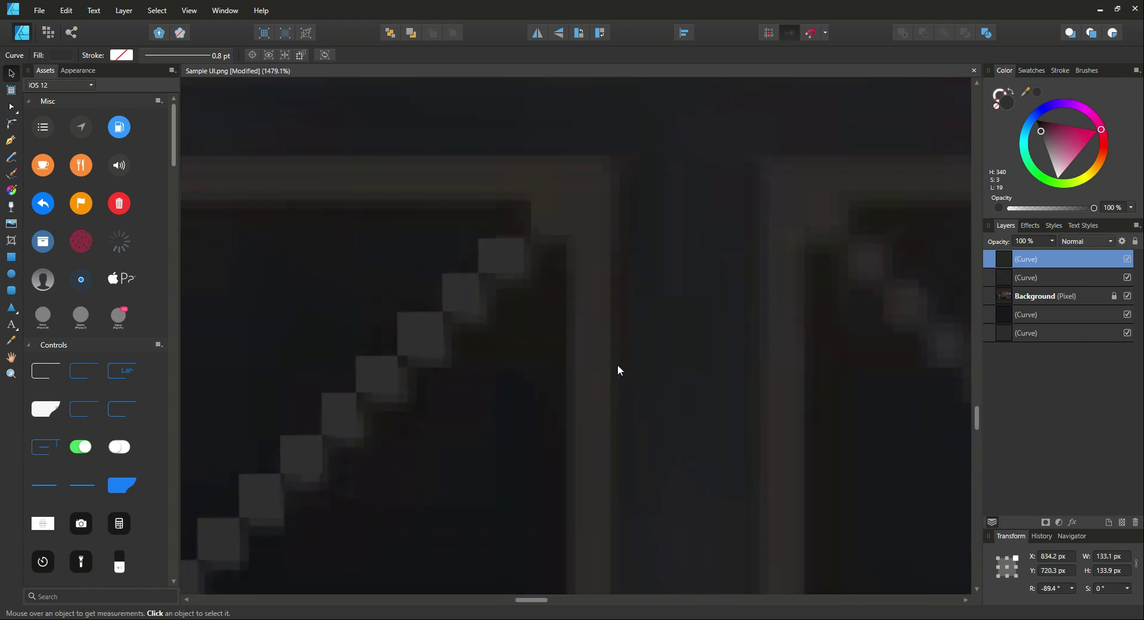
Fine-tune the copied diagonal's rotation to about -90.2° so it lines up with the opposite diagonal, and deselect it
scroll(537, 340, up, 1)
scroll(524, 348, down, 4)
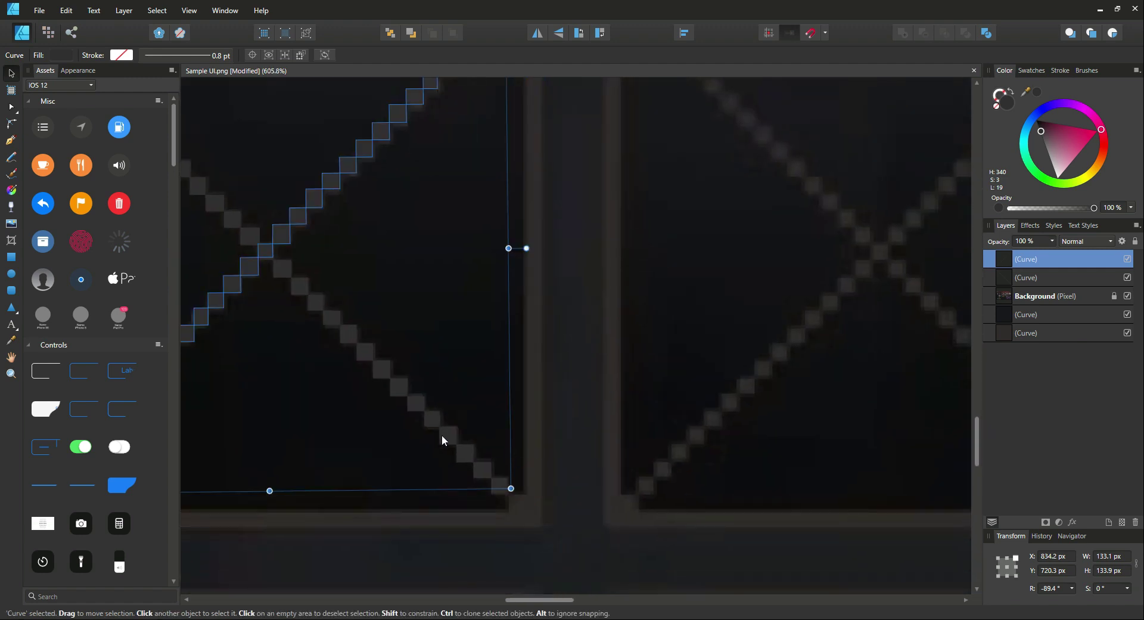
drag(526, 248, 533, 252)
scroll(596, 358, up, 5)
scroll(595, 358, left, 5)
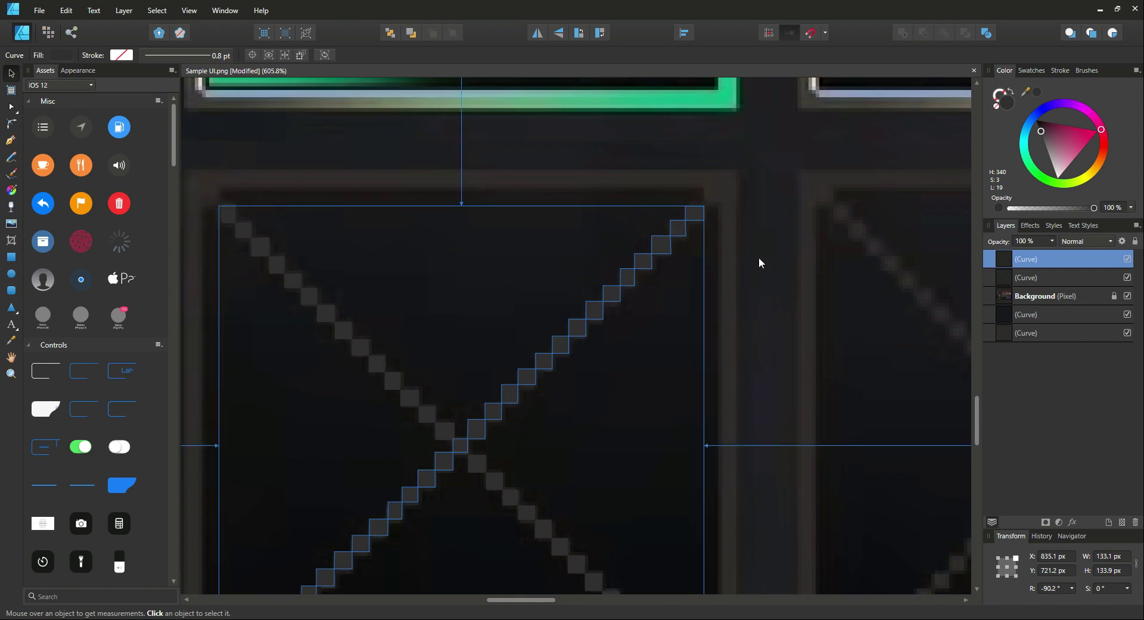
click(735, 312)
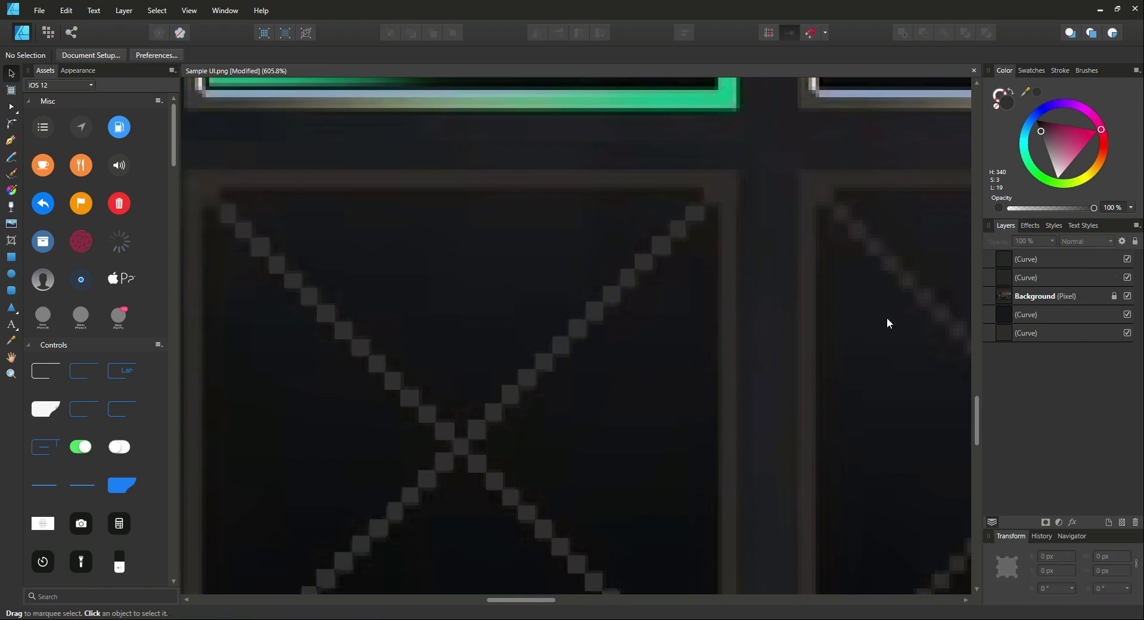
Examine the vector slot's border and crossing diagonals with the Background layer temporarily hidden, and show that layer again
scroll(691, 334, down, 4)
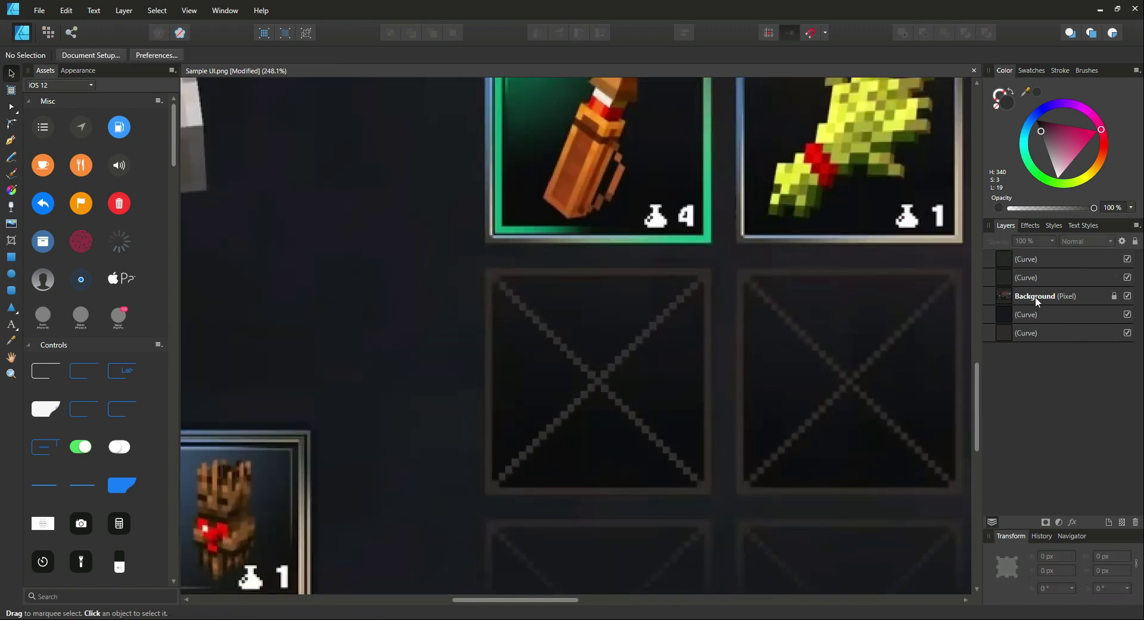
click(1127, 296)
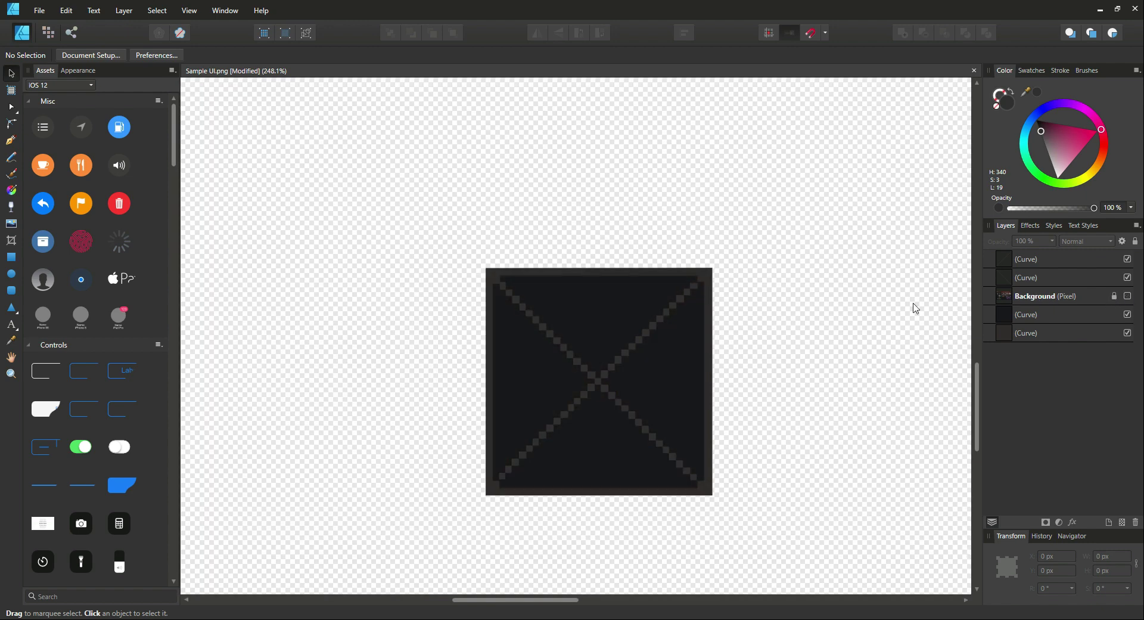
scroll(635, 339, up, 1)
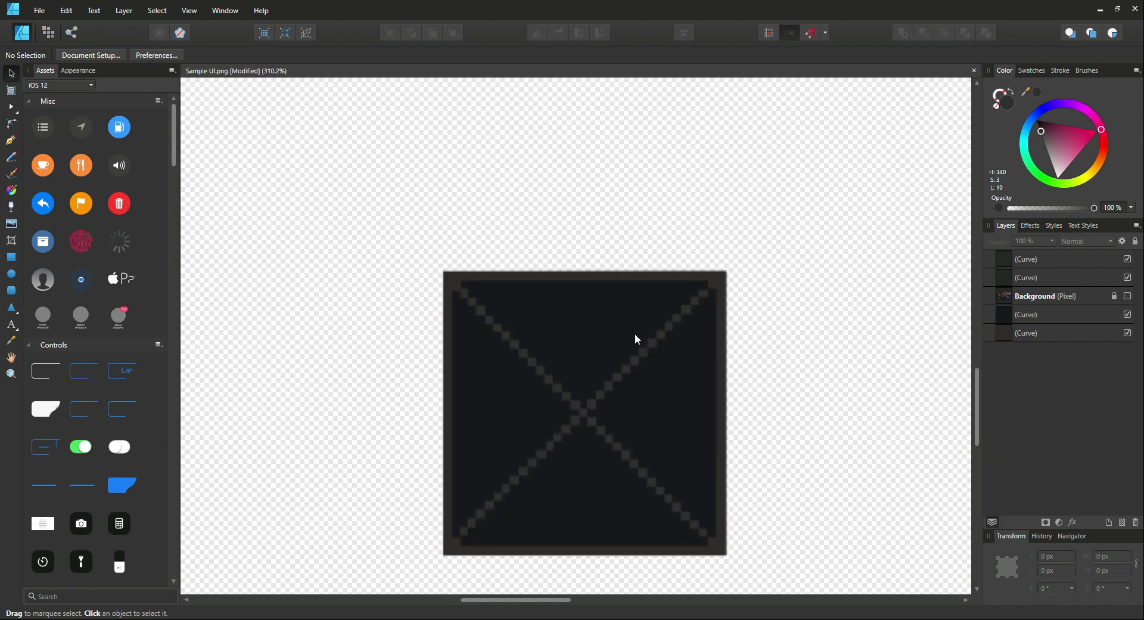
scroll(599, 342, up, 2)
scroll(495, 317, up, 1)
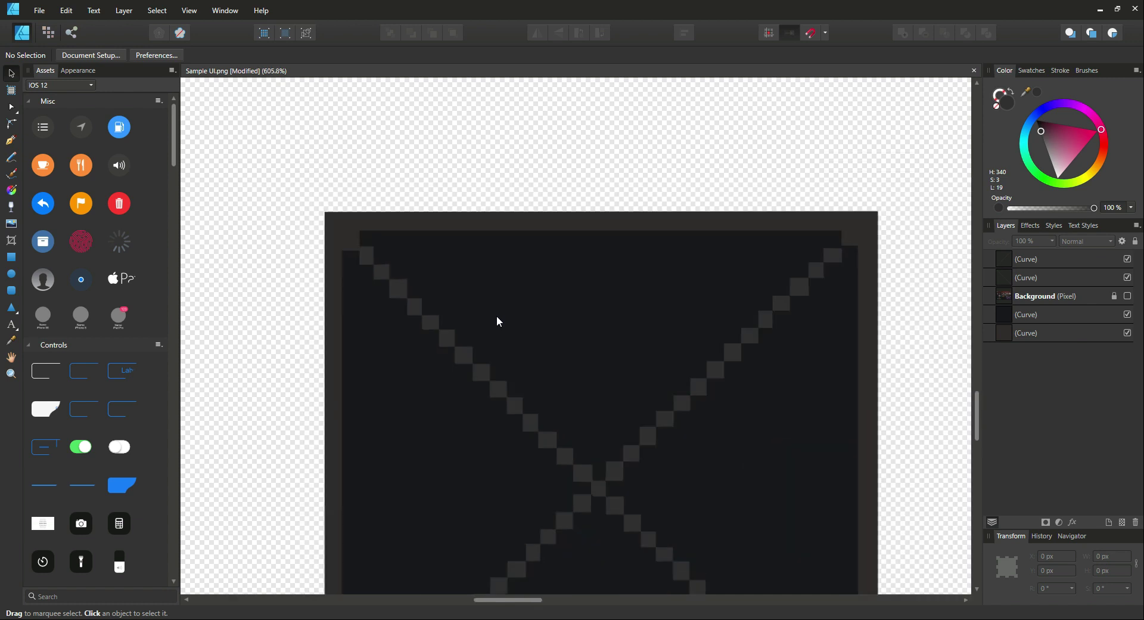
scroll(496, 316, up, 1)
scroll(320, 401, up, 1)
scroll(572, 365, up, 1)
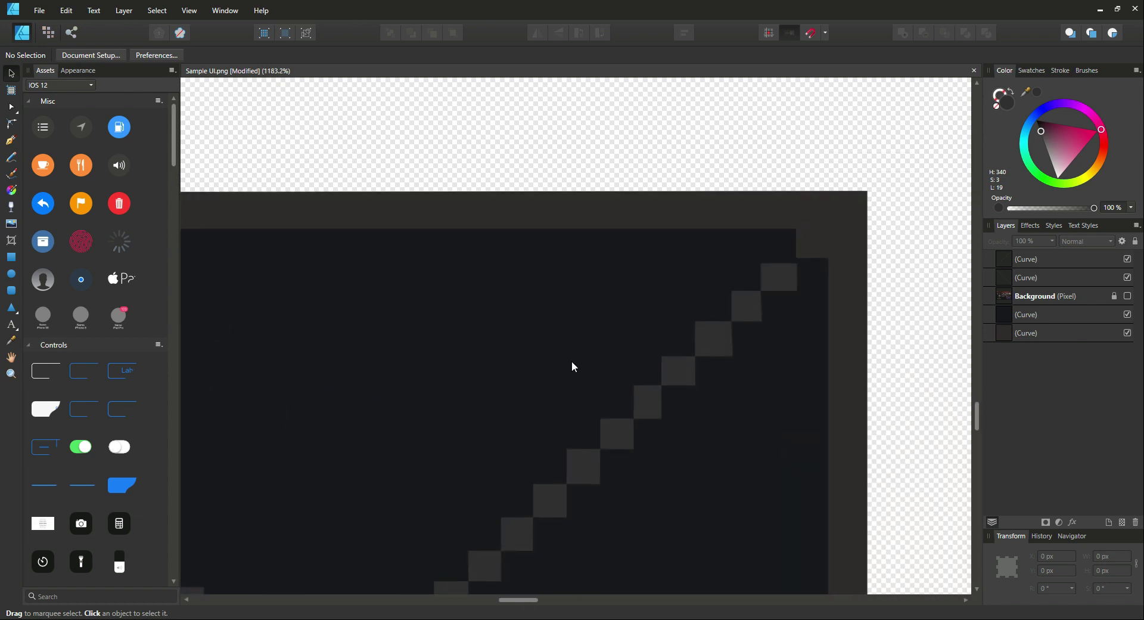
scroll(564, 345, down, 1)
scroll(507, 406, down, 1)
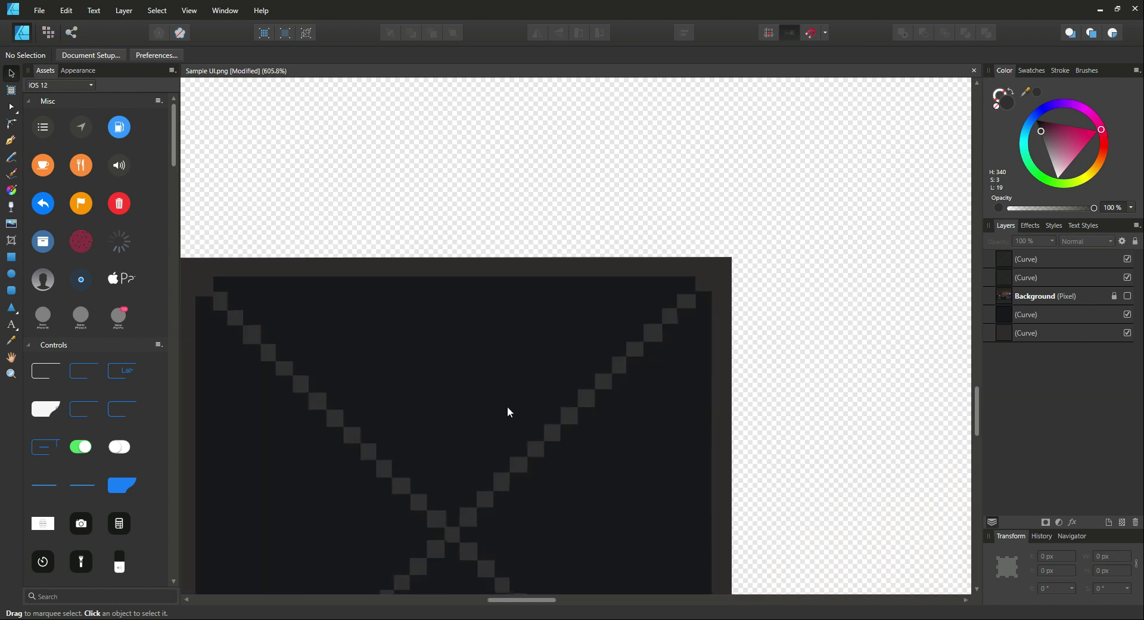
scroll(509, 399, down, 1)
scroll(533, 316, down, 1)
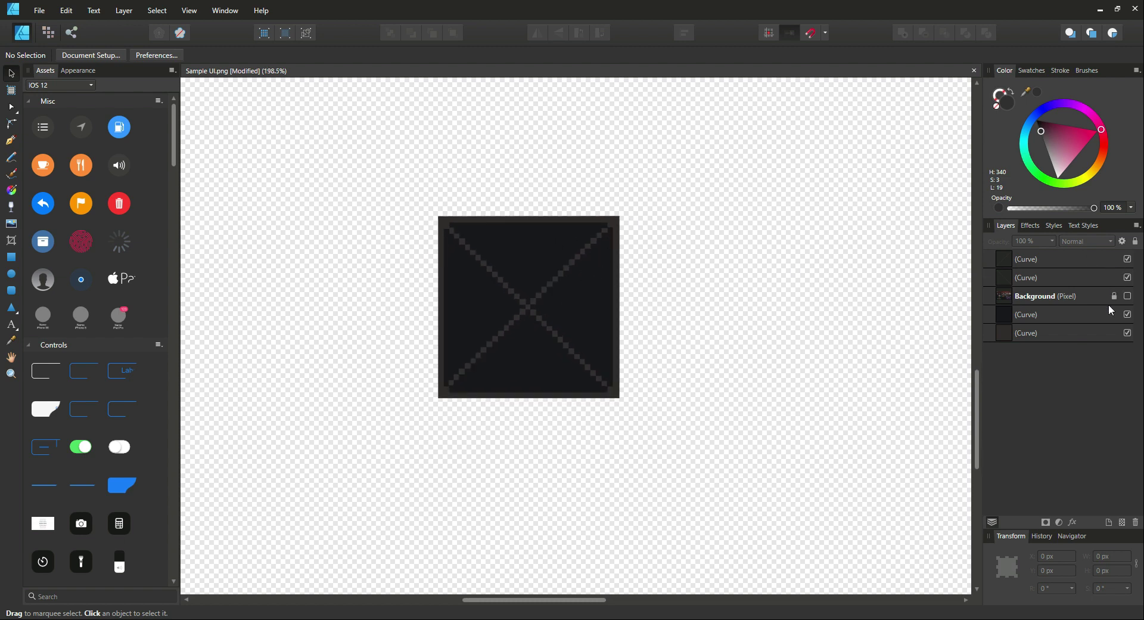
click(1127, 296)
Move the Background layer below all four curves so the vector slot covers the screenshot
scroll(593, 334, down, 2)
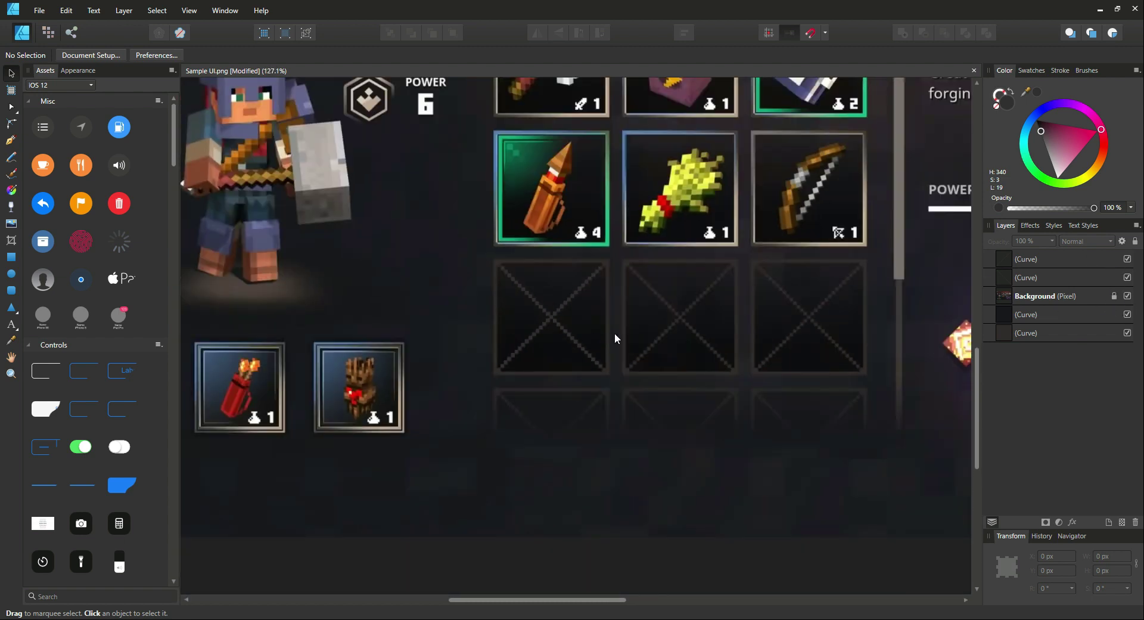
scroll(409, 393, right, 3)
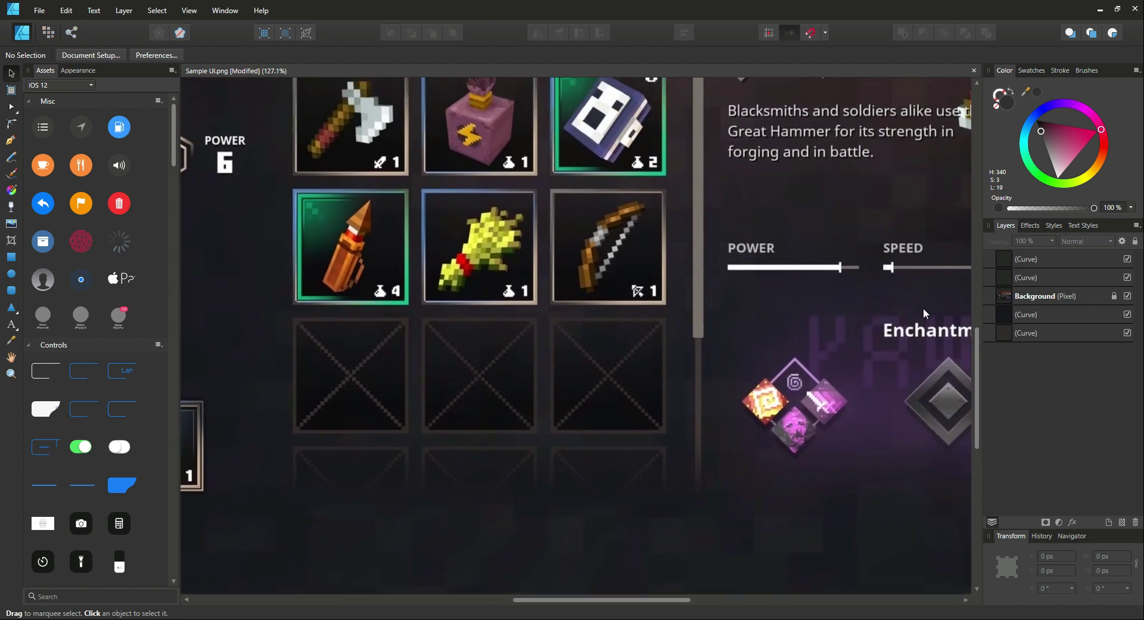
click(1036, 311)
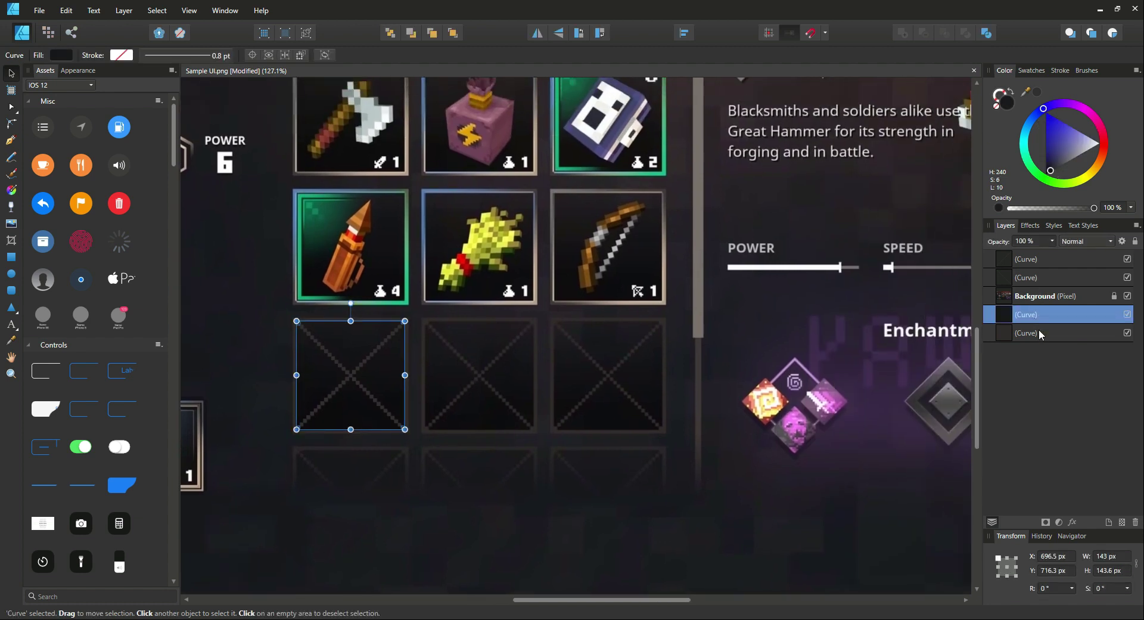
drag(1035, 298, 1041, 359)
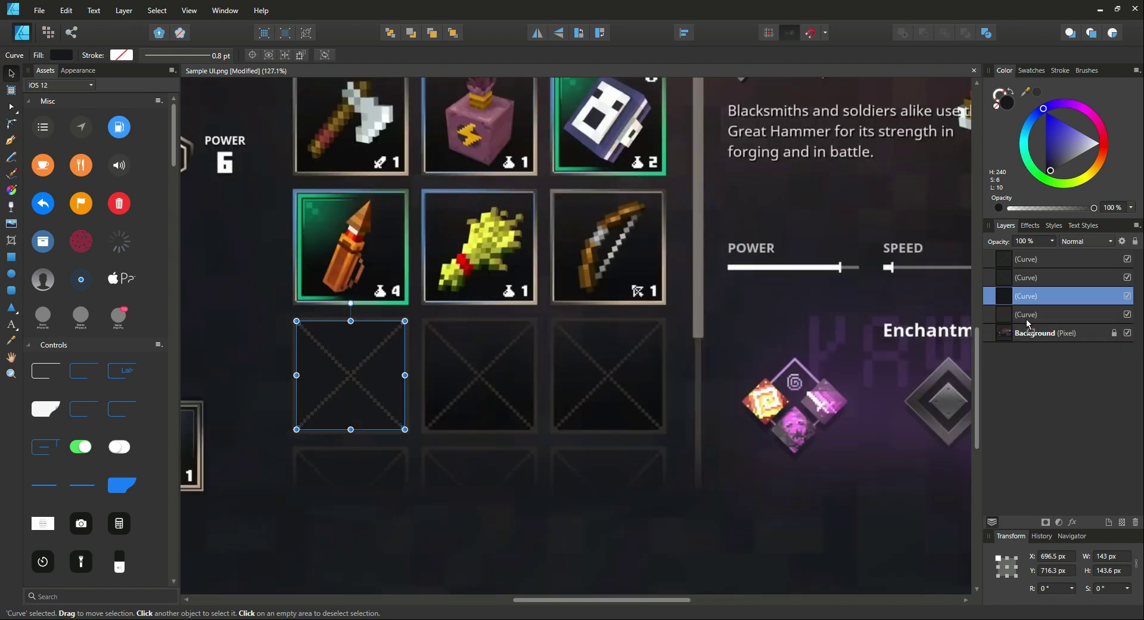
Group the four curves that make up the slot
click(1026, 319)
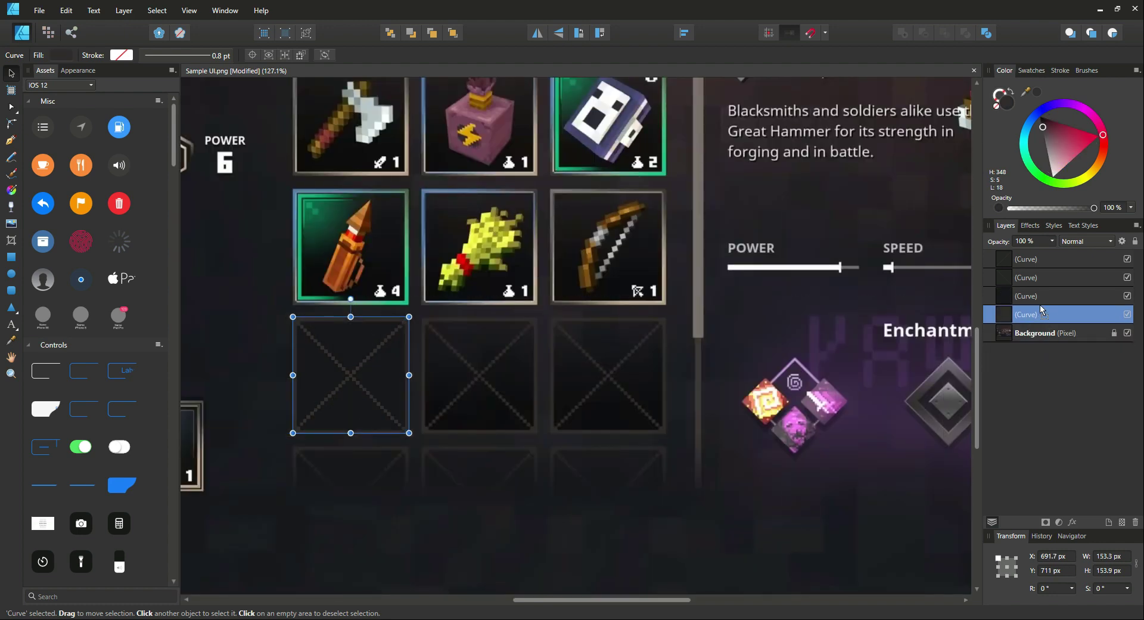
shift+click(1038, 259)
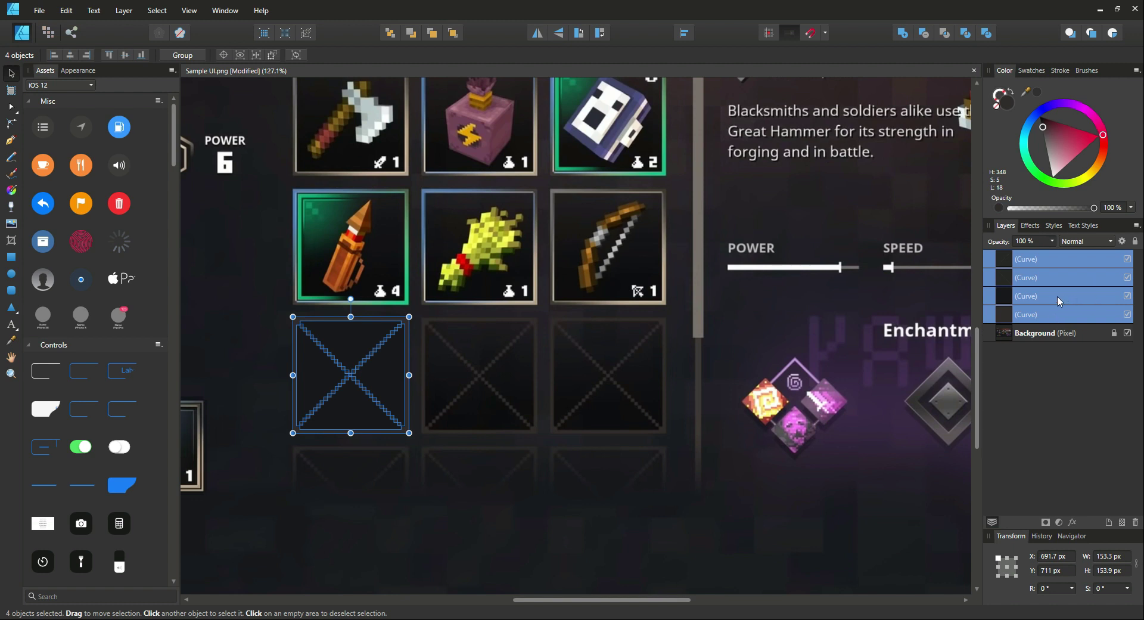
key(ctrl+g)
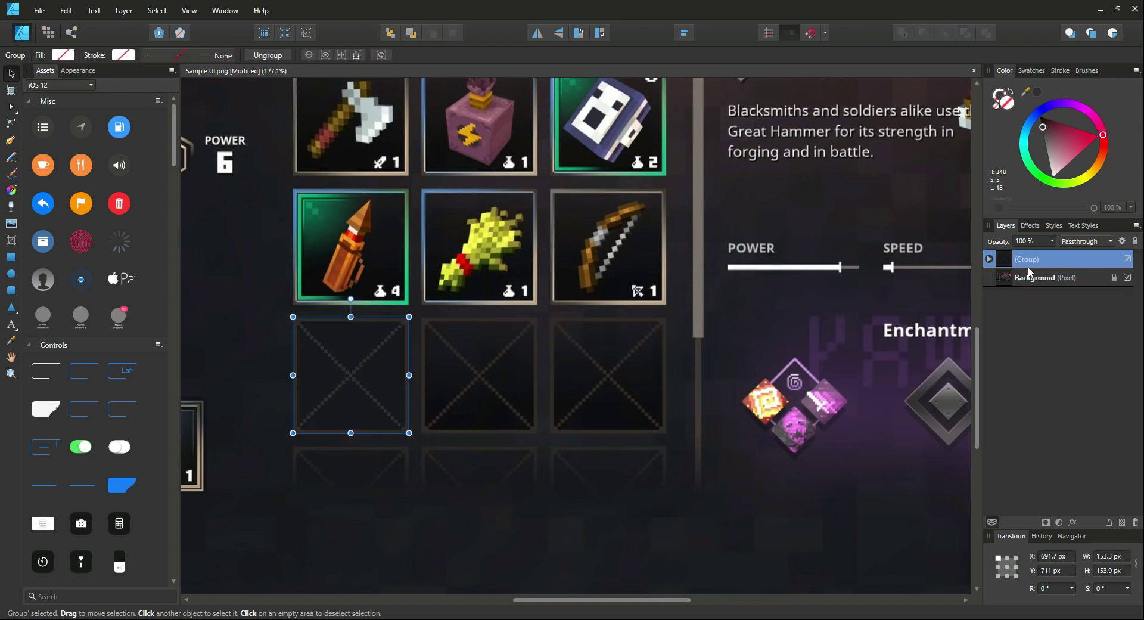
key(ctrl+shift+g)
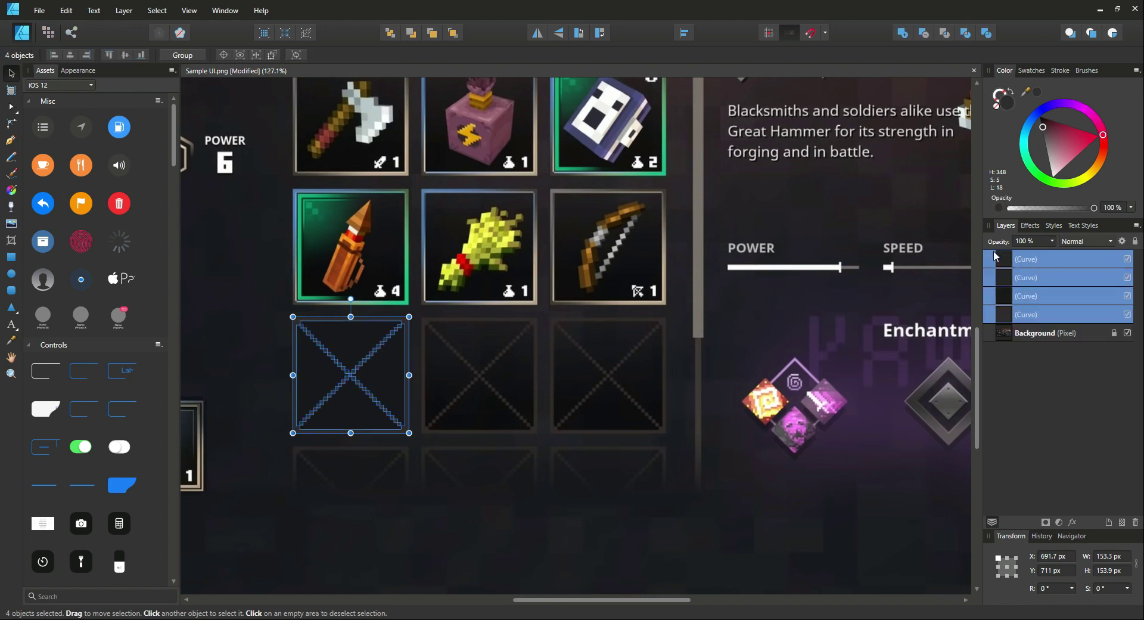
right_click(1038, 276)
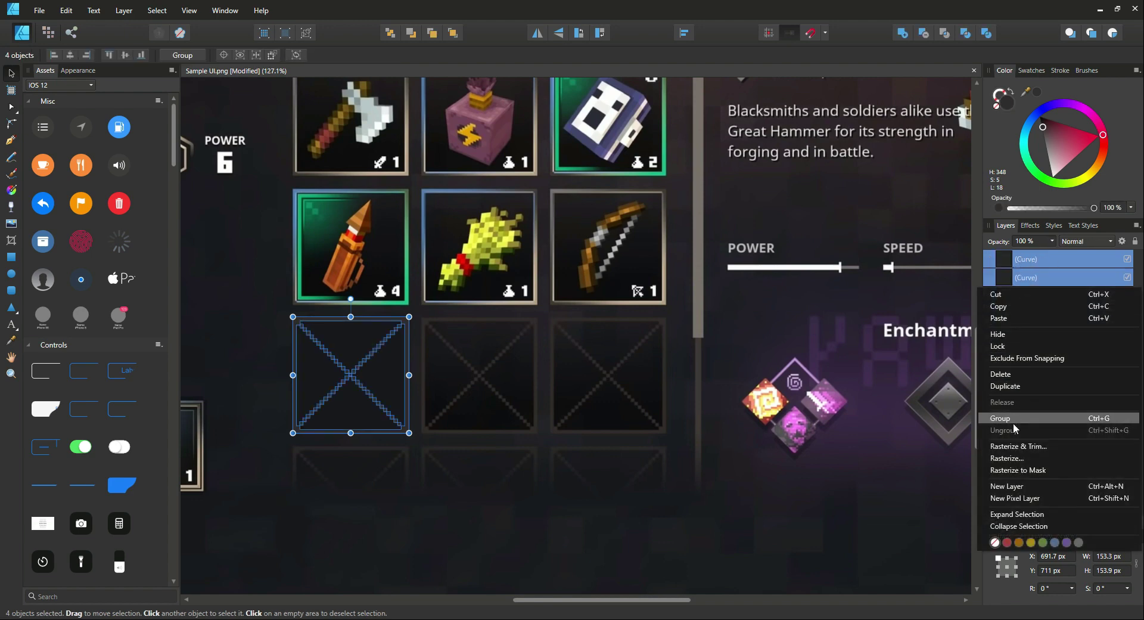
click(1001, 421)
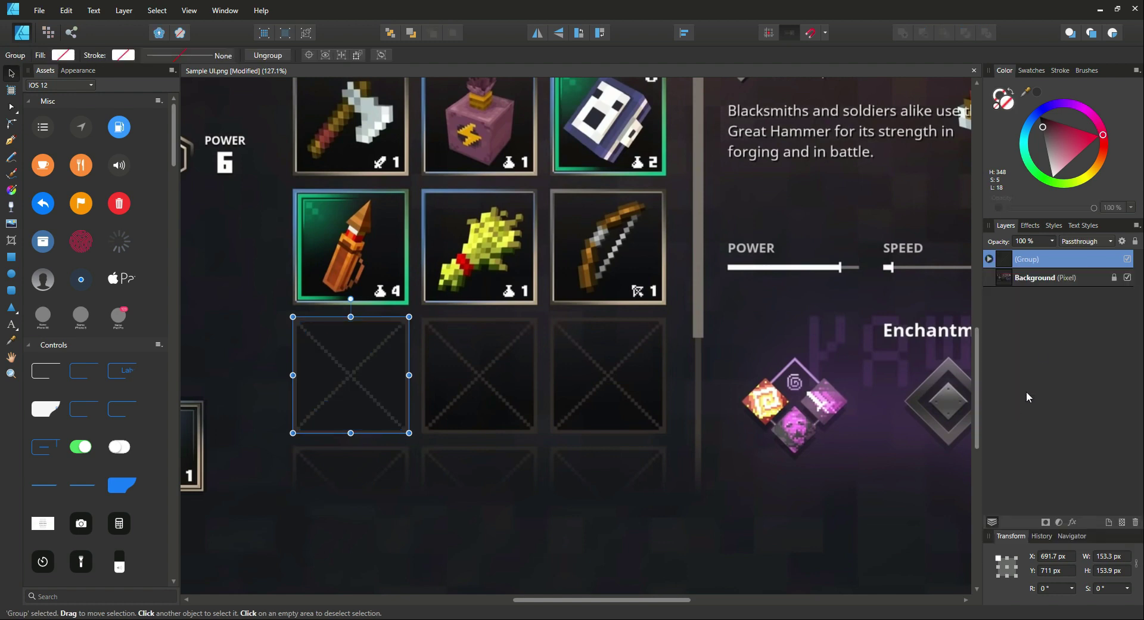
Rename the group of slot curves as Slot
double_click(1047, 263)
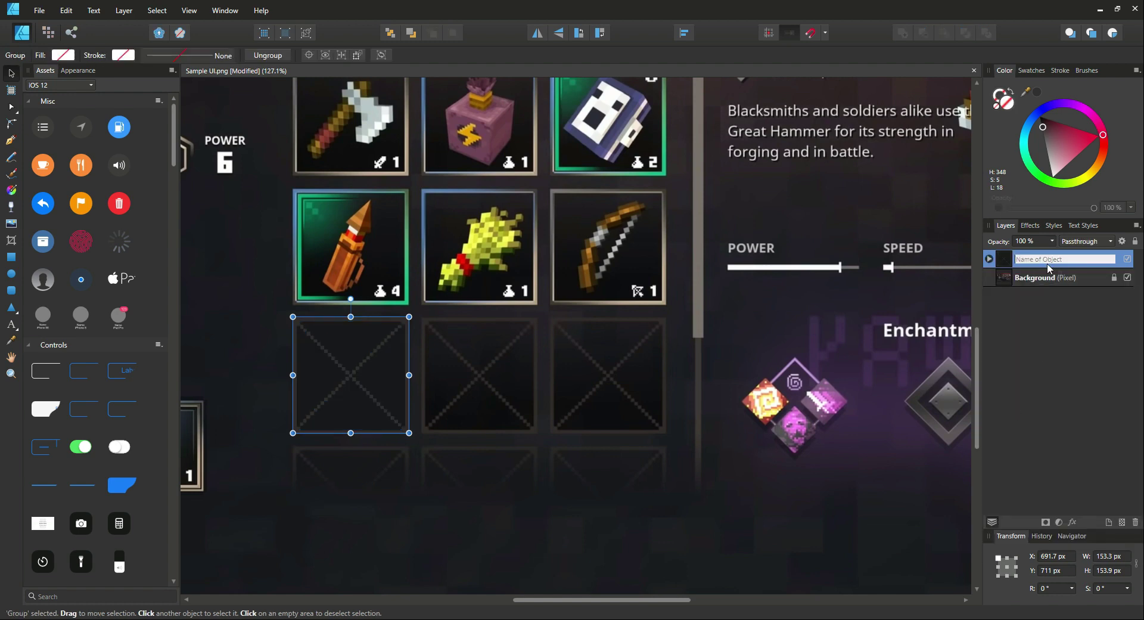
text(Slot)
key(Return)
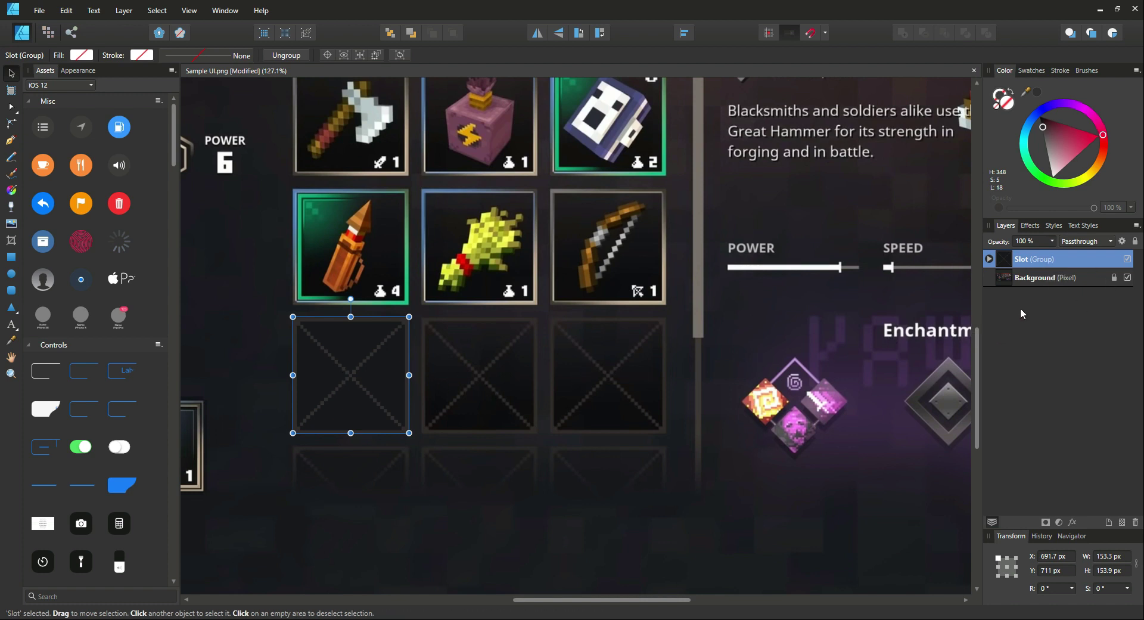
Duplicate the Slot group twice and place the copies over the second and third empty slots of the same row
key(ctrl+j)
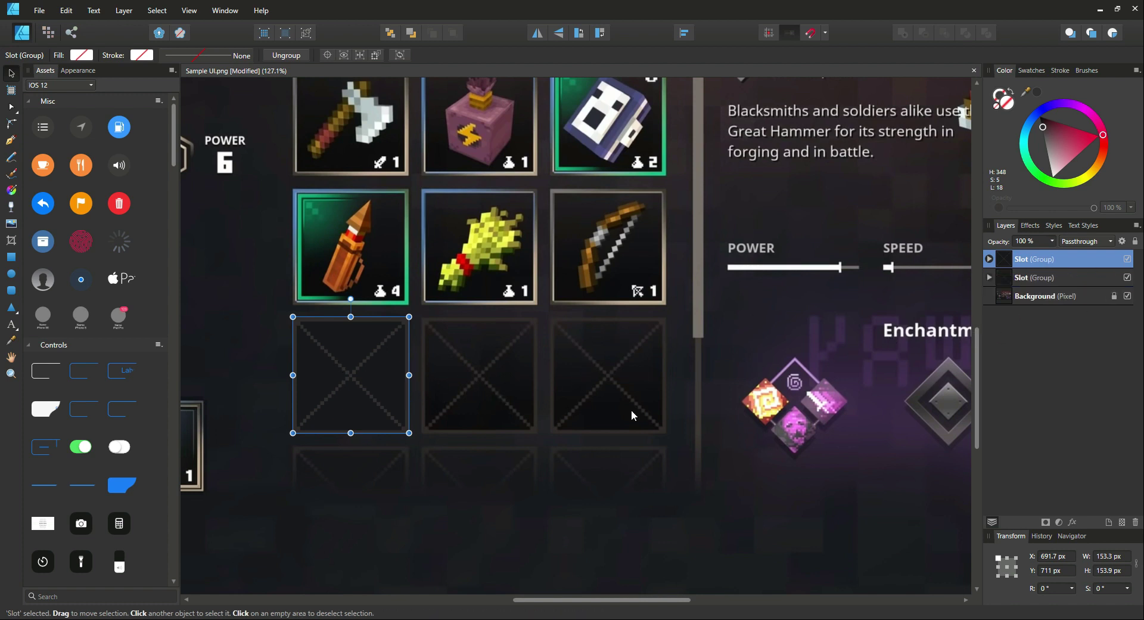
scroll(513, 386, up, 4)
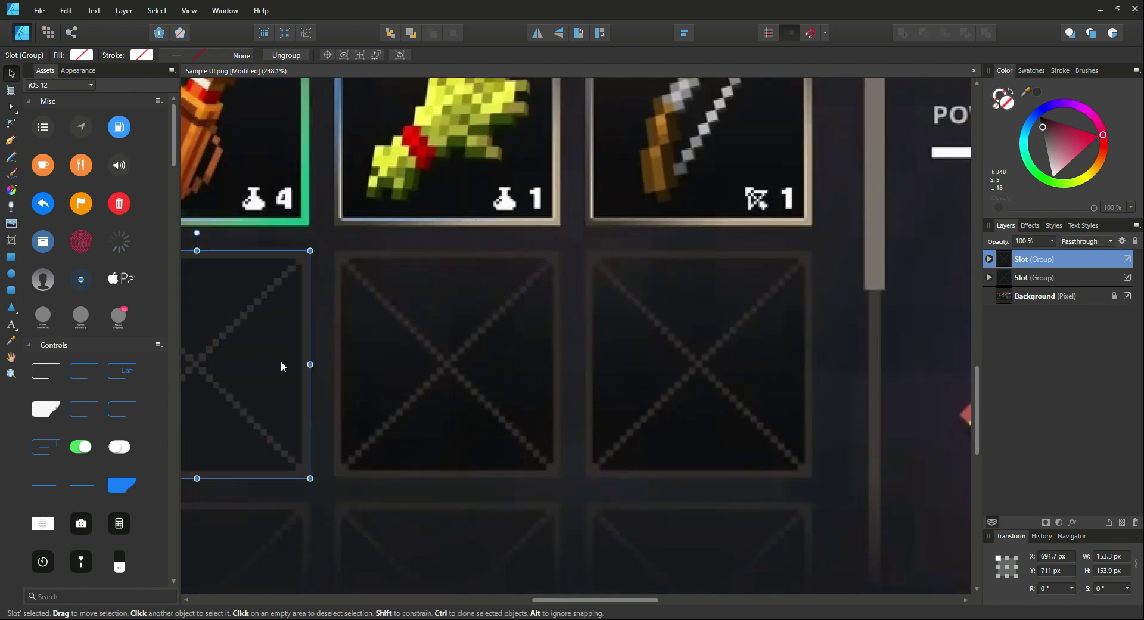
drag(281, 361, 510, 363)
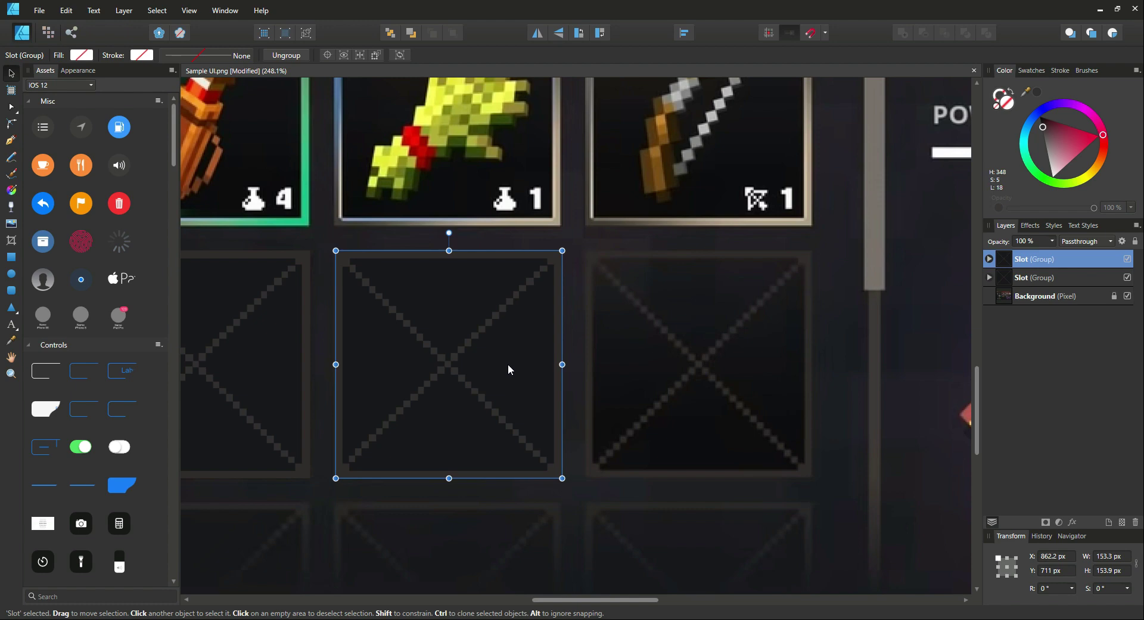
key(ctrl+j)
drag(504, 369, 755, 374)
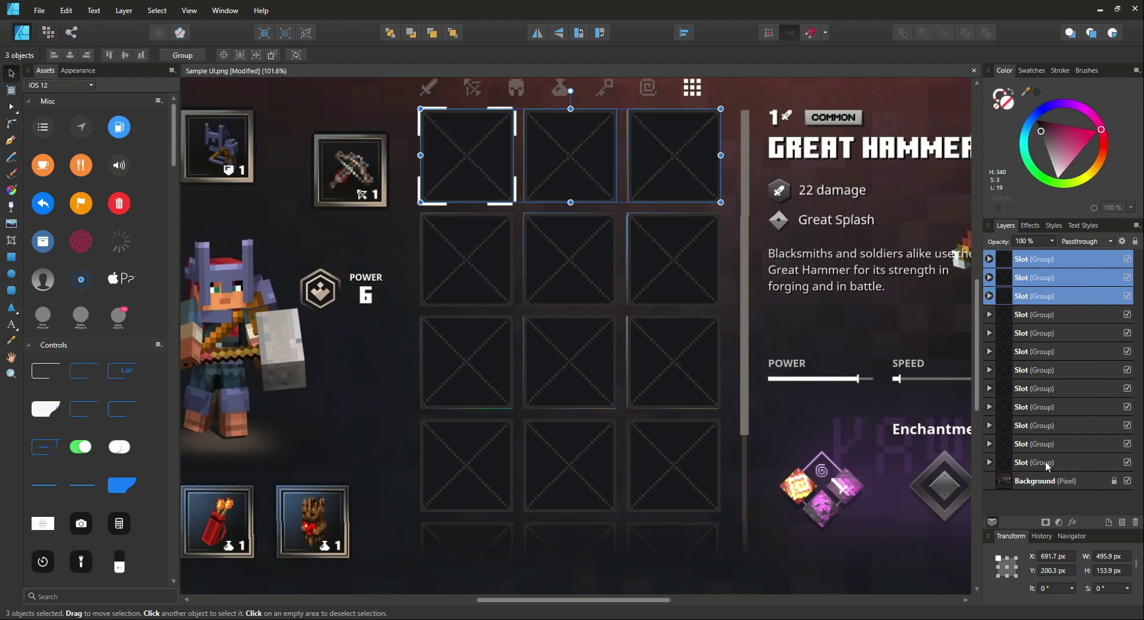
Group all twelve Slot groups together and rename the resulting group as Slots
click(1040, 461)
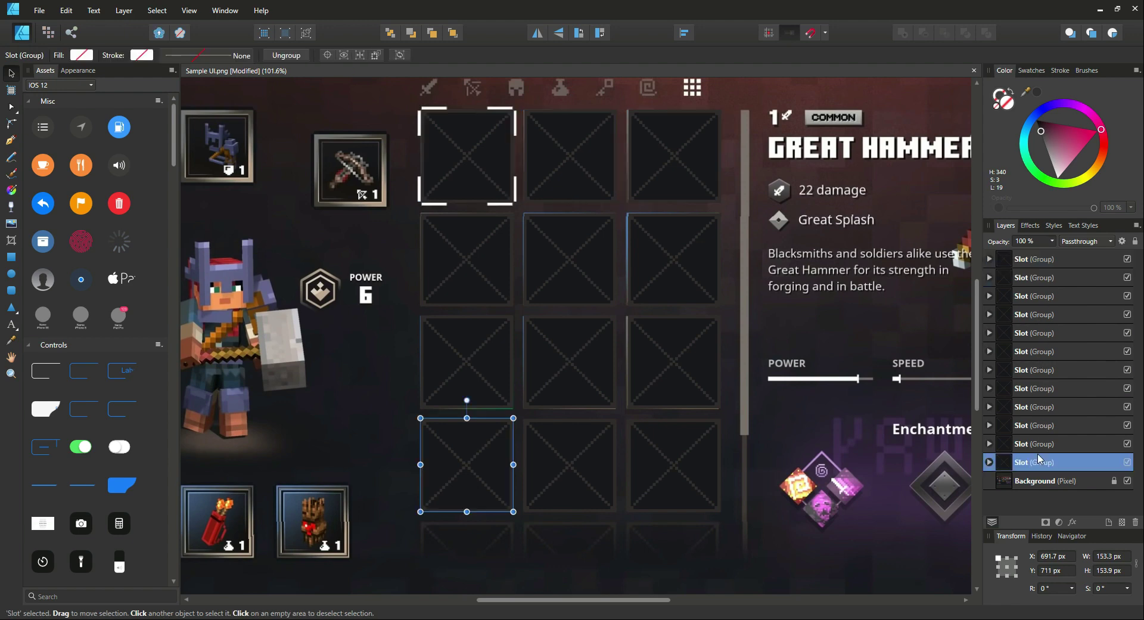
shift+click(1036, 268)
key(ctrl+g)
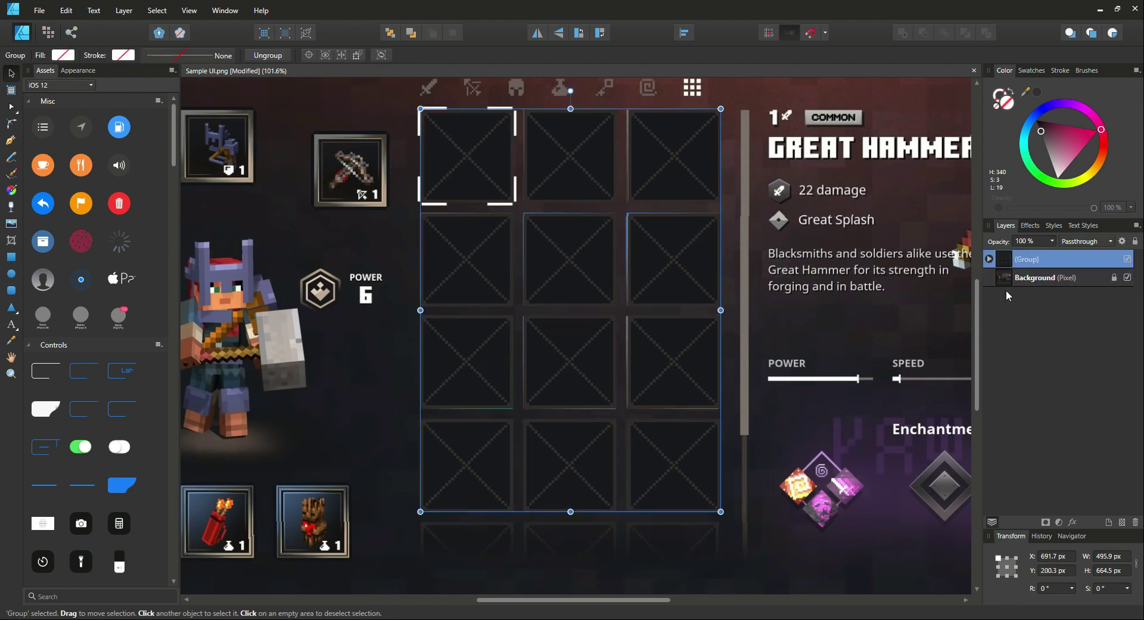
double_click(1023, 261)
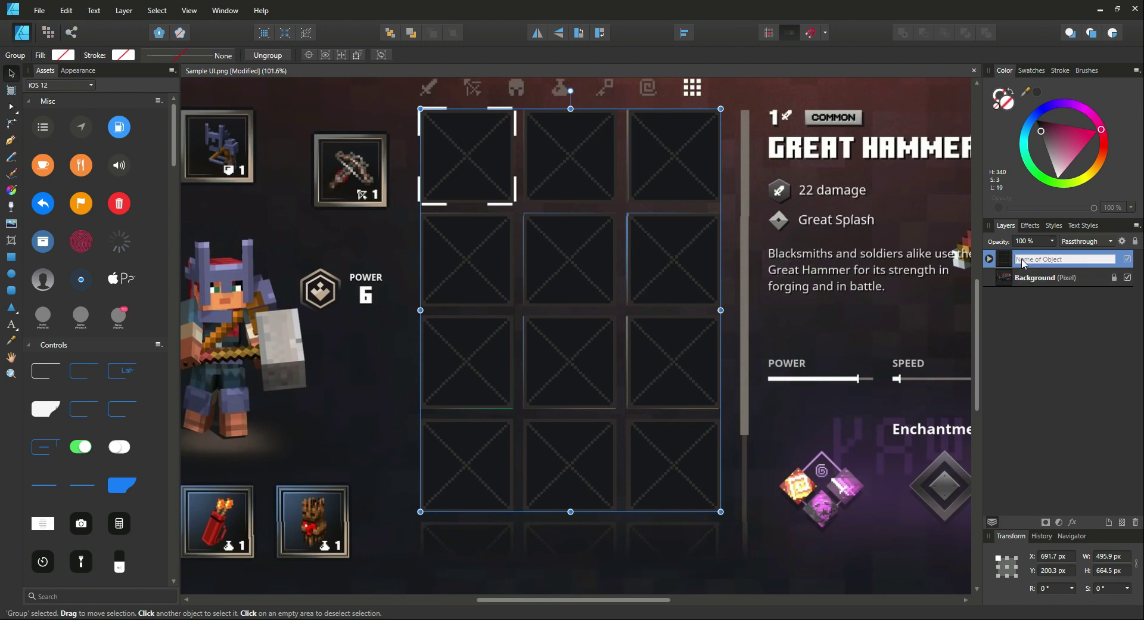
text(Slots)
key(Return)
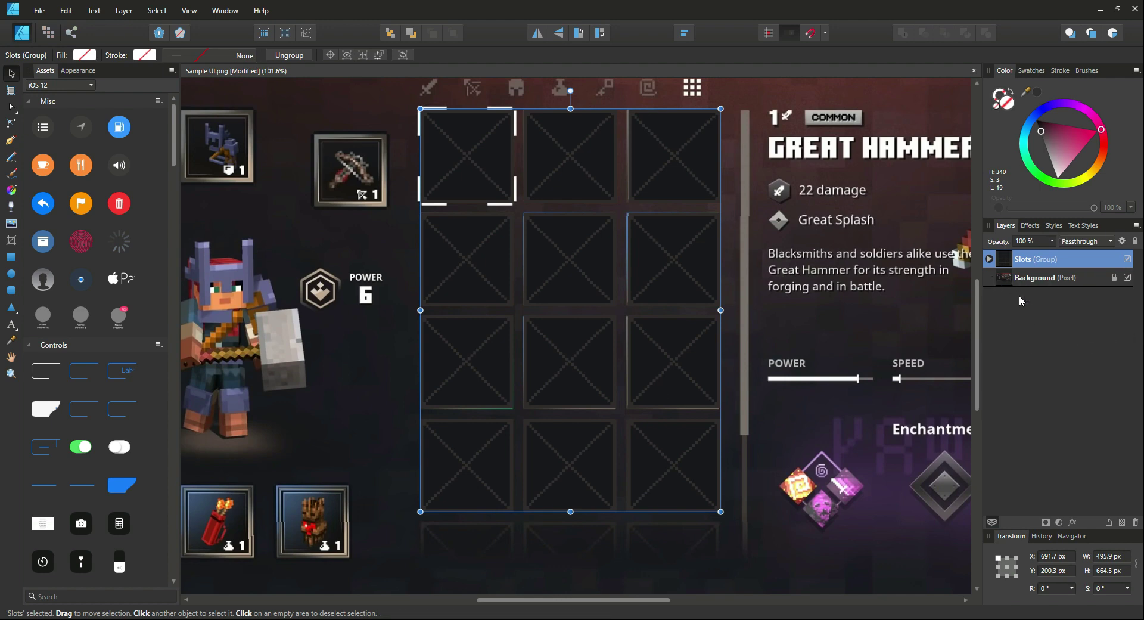
click(989, 259)
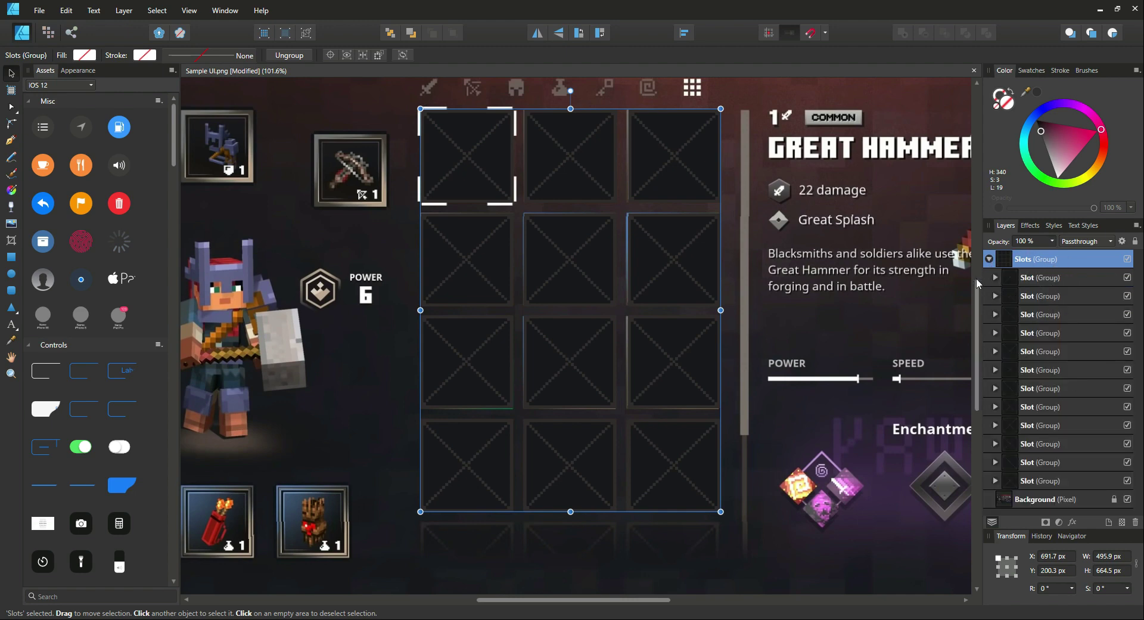
click(990, 259)
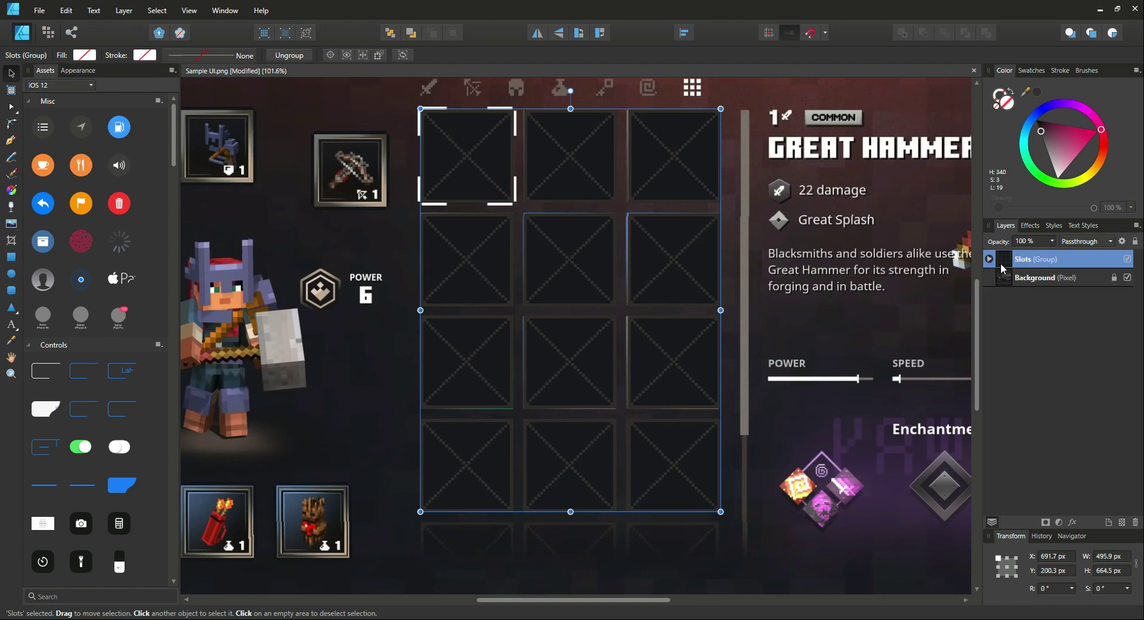
Review the PNG export settings for the whole document without exporting
click(36, 12)
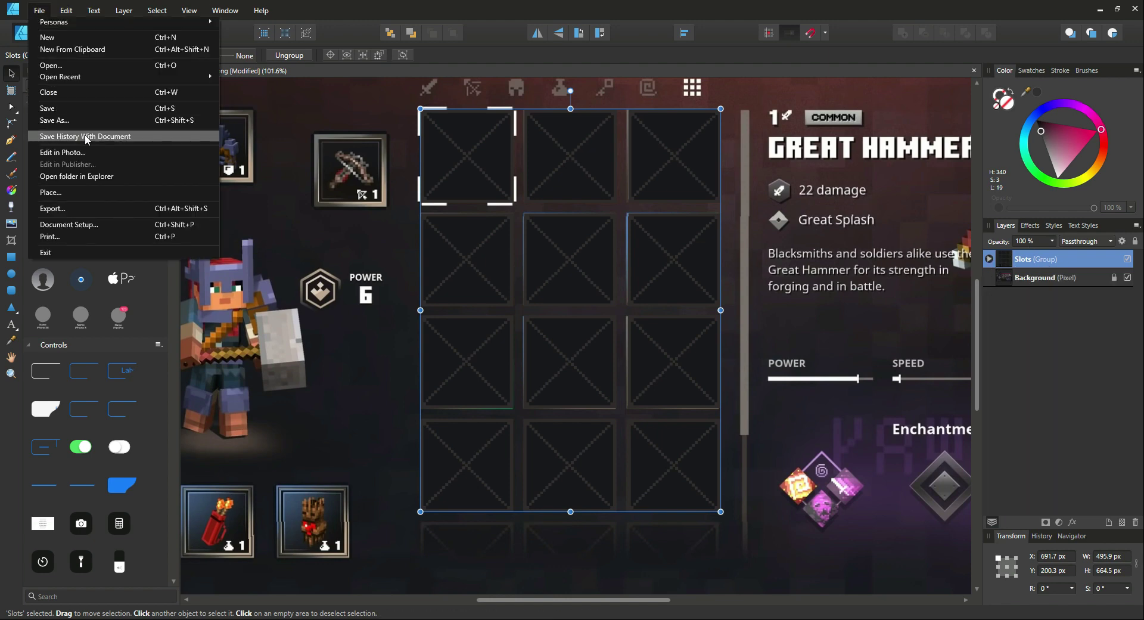
click(84, 208)
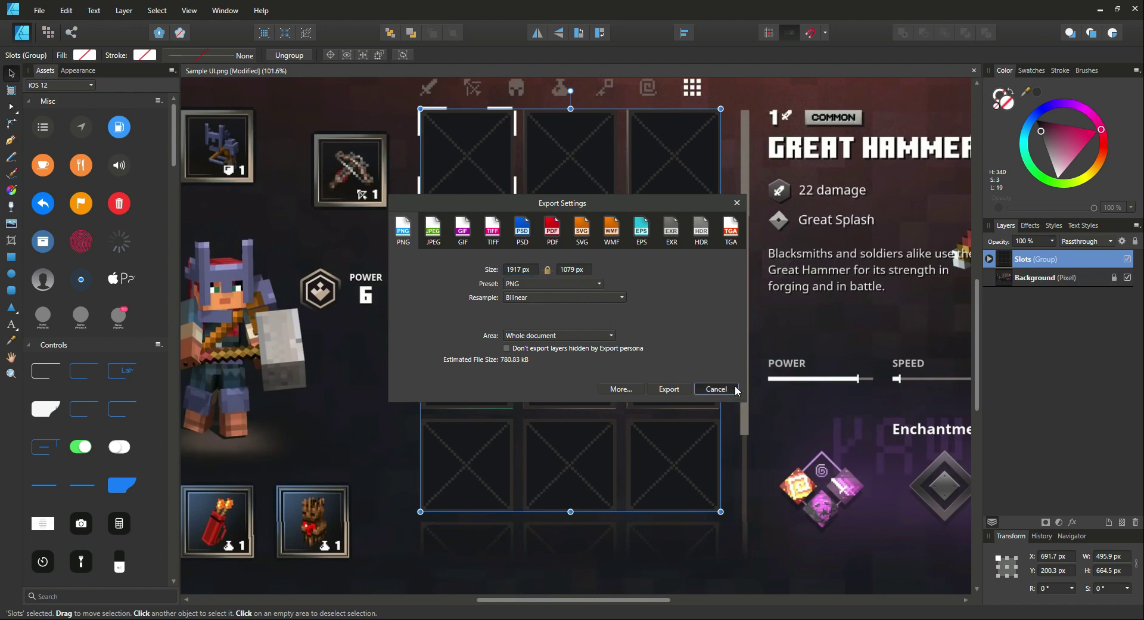
click(716, 388)
Hide the Background layer so only the Slots grid is displayed on the transparent canvas
click(1127, 277)
scroll(524, 296, down, 1)
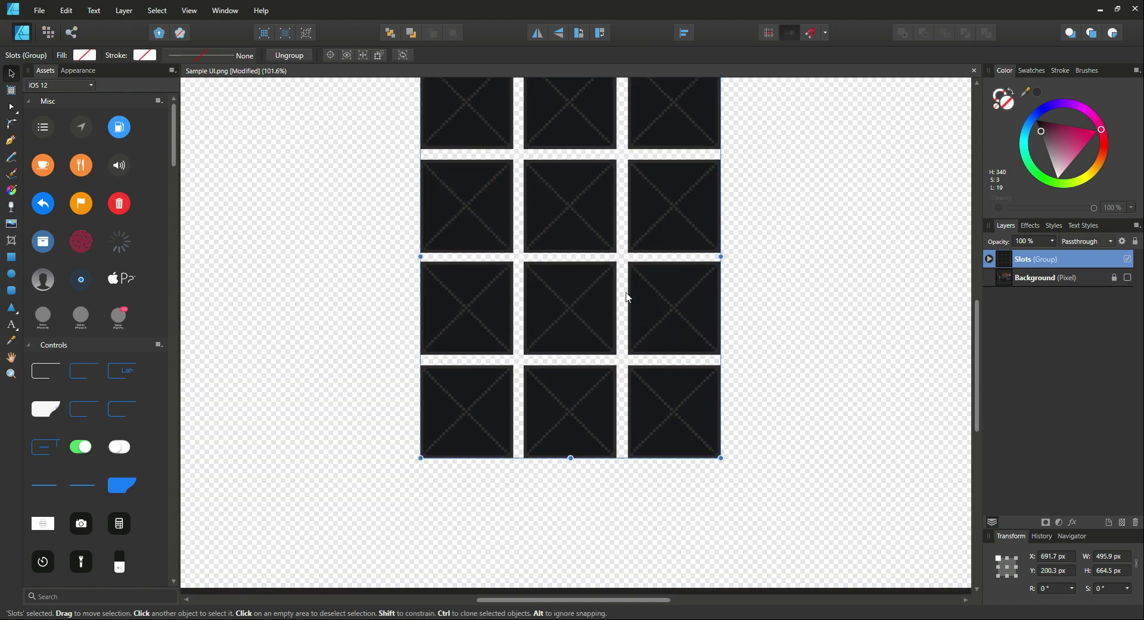
Start a PNG export of the whole document and create a folder named Art to Game inside the Tytale folder
scroll(659, 289, up, 3)
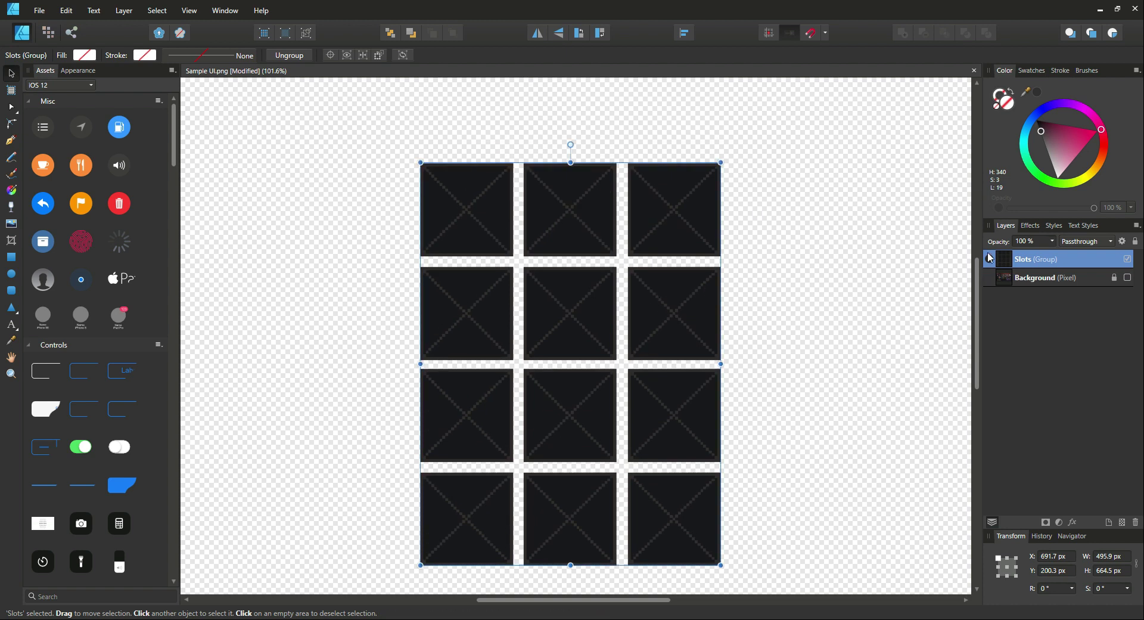
click(40, 11)
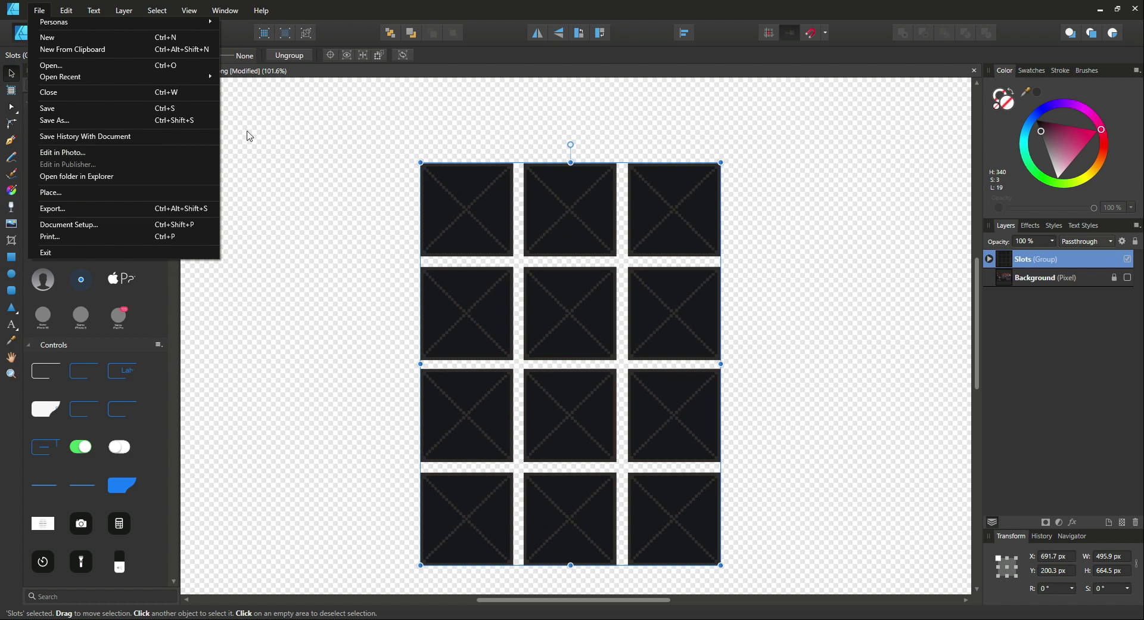
click(68, 206)
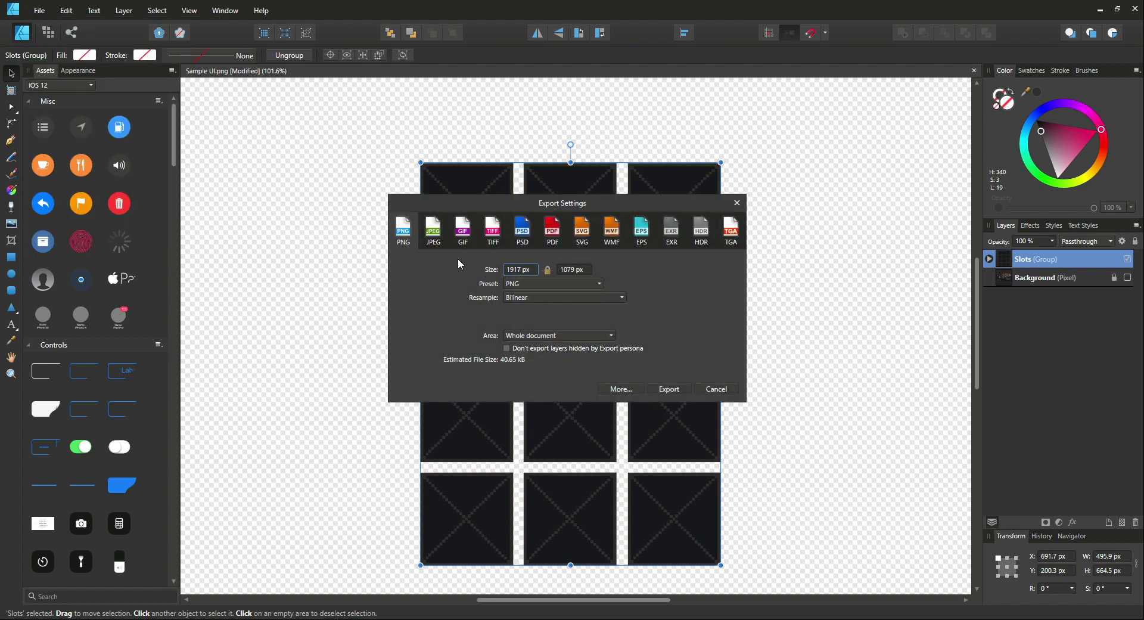
click(669, 389)
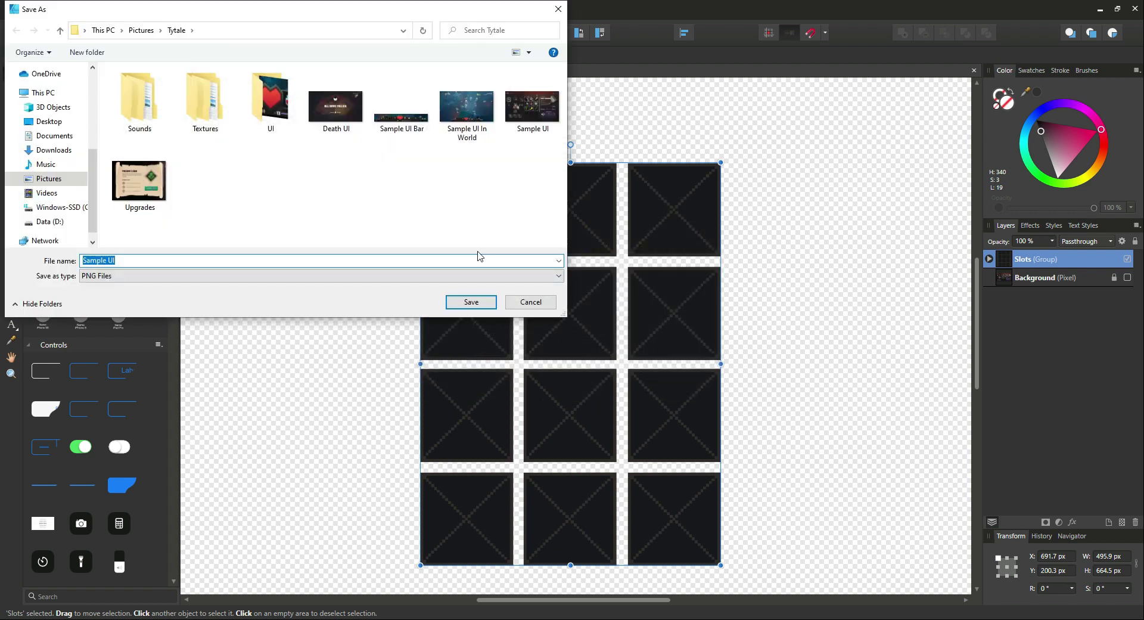
text(SL)
right_click(360, 222)
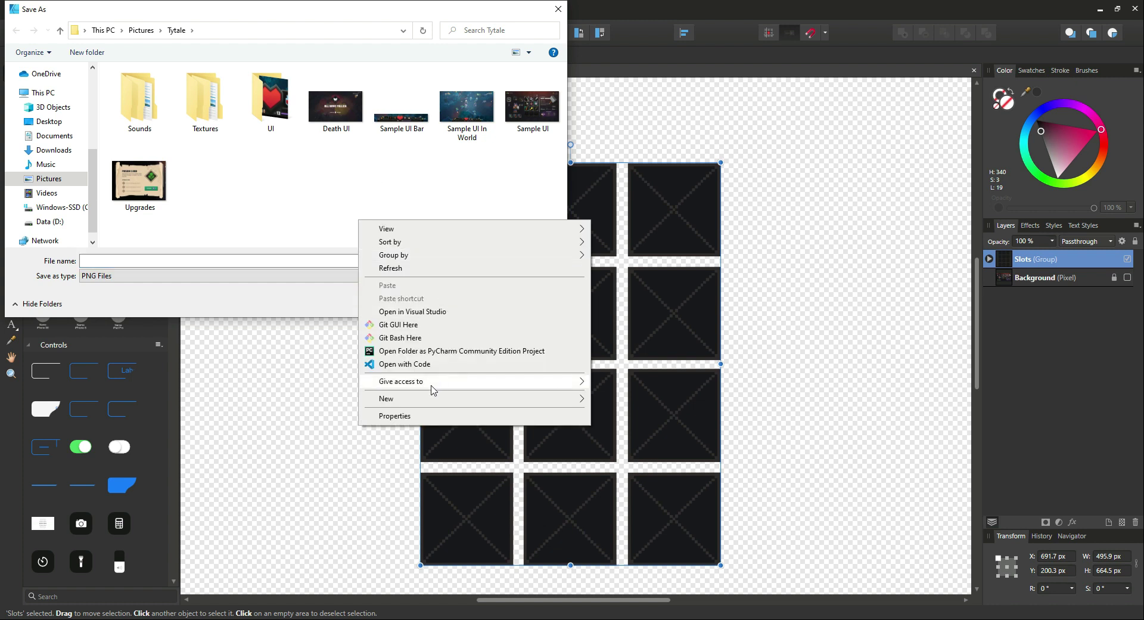
mouse_move(432, 404)
click(615, 398)
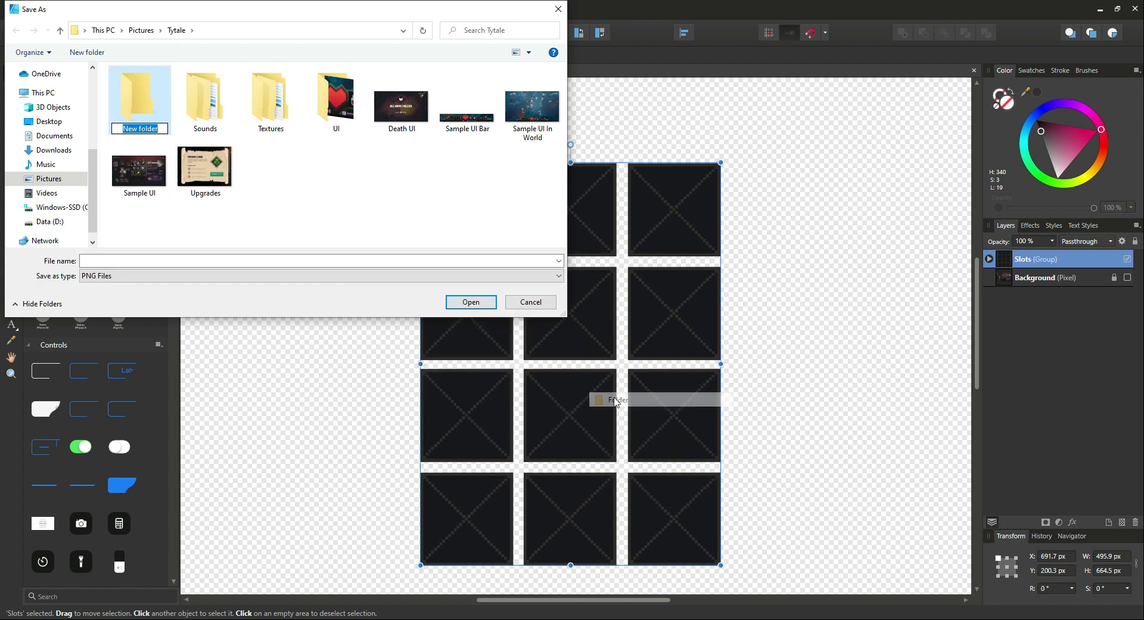
text(Art to)
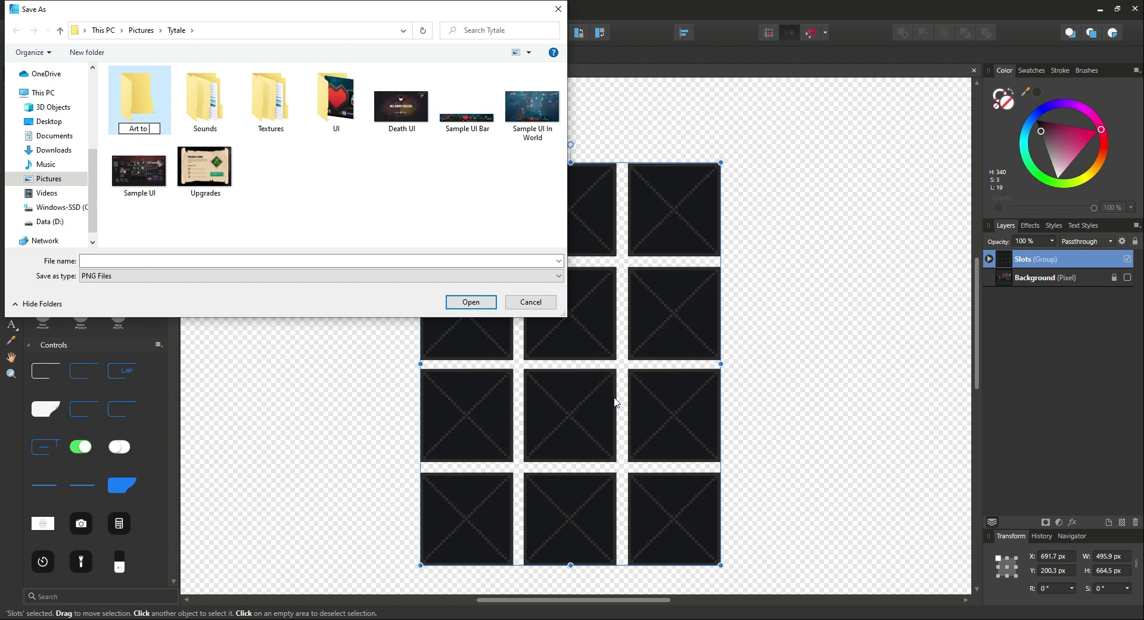
text( Game)
key(Return)
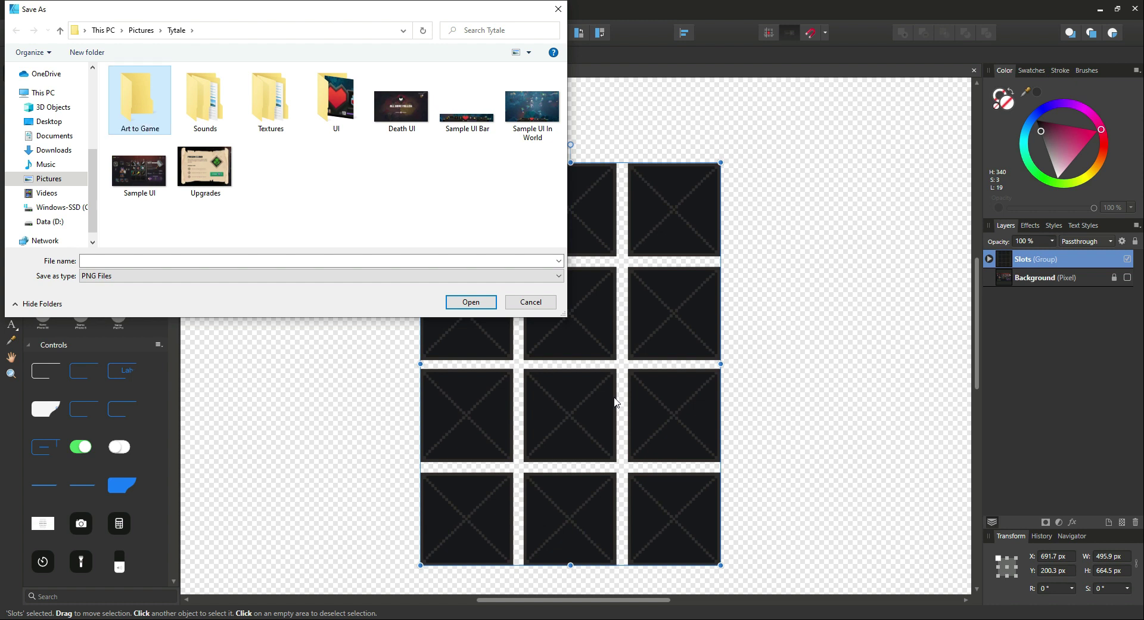
Save the PNG export as Slots in the Art to Game folder
double_click(158, 112)
click(121, 260)
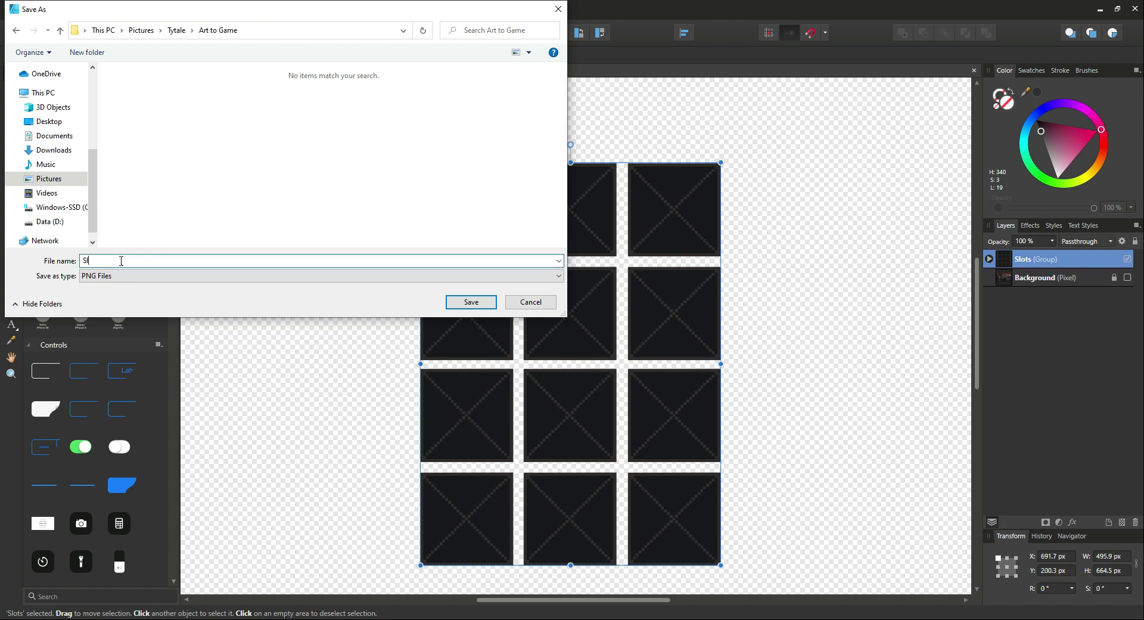
click(472, 302)
Expand the Slots group and hide every Slot group in it except the last one in the layer stack
click(989, 259)
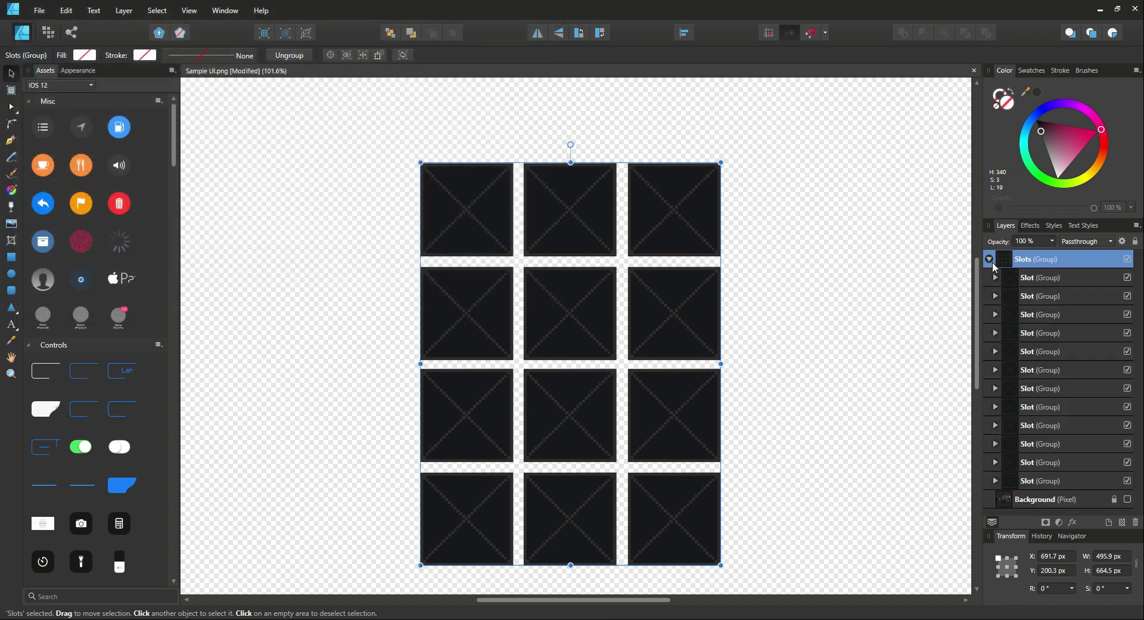
click(1127, 277)
click(1127, 295)
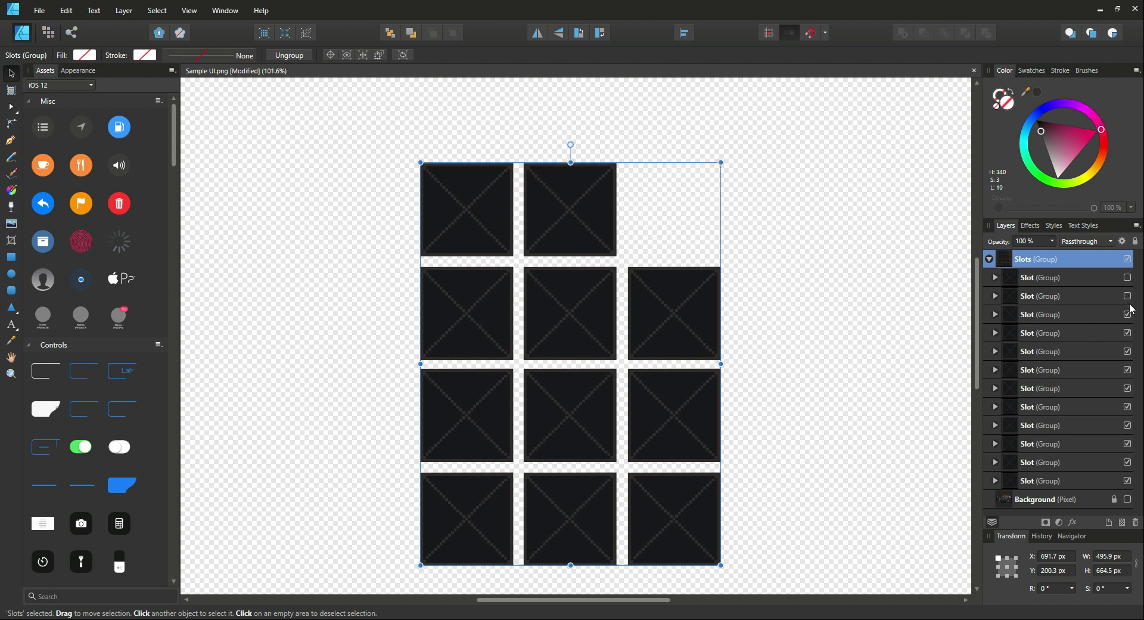
click(1127, 314)
click(1127, 332)
click(1127, 351)
click(1127, 369)
click(1127, 387)
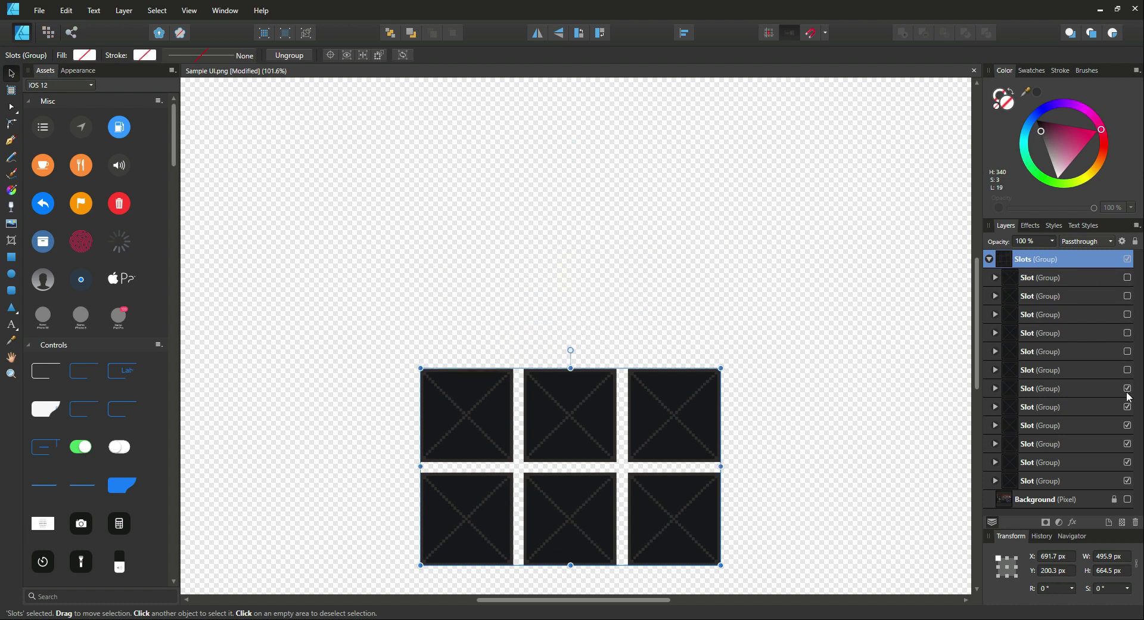
click(1127, 407)
click(1127, 425)
click(1127, 443)
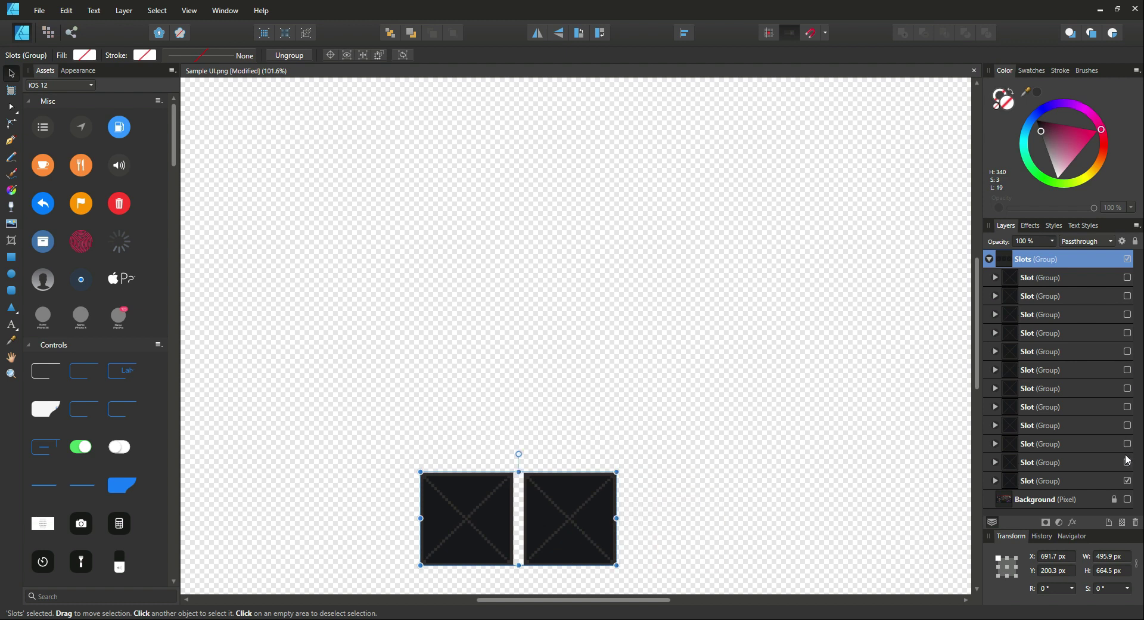
click(1127, 462)
click(1127, 480)
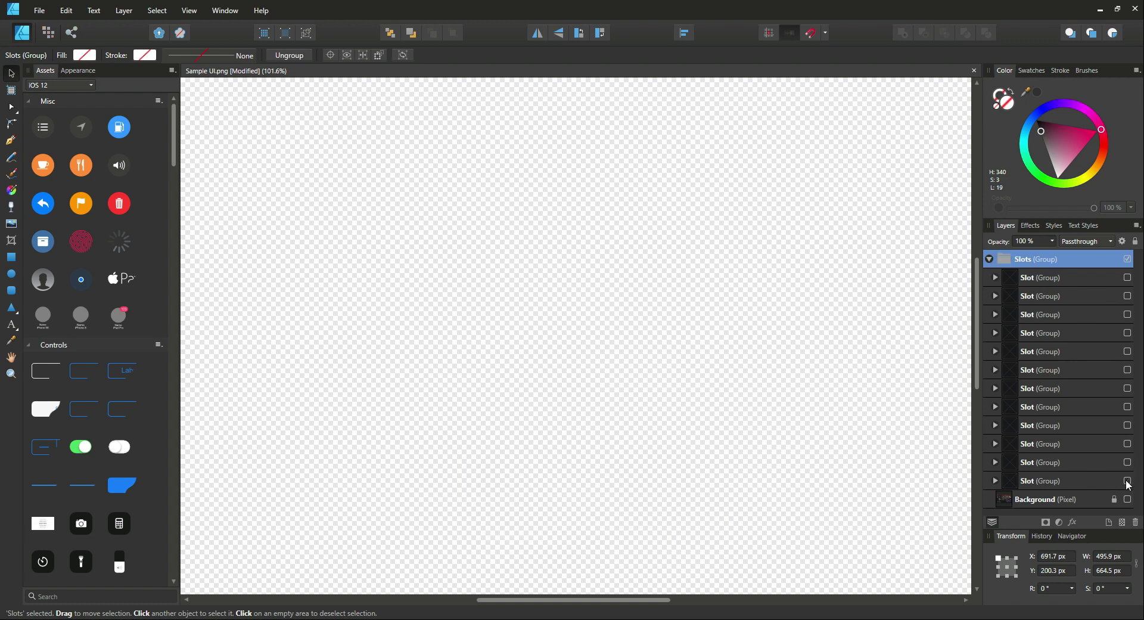
click(1127, 480)
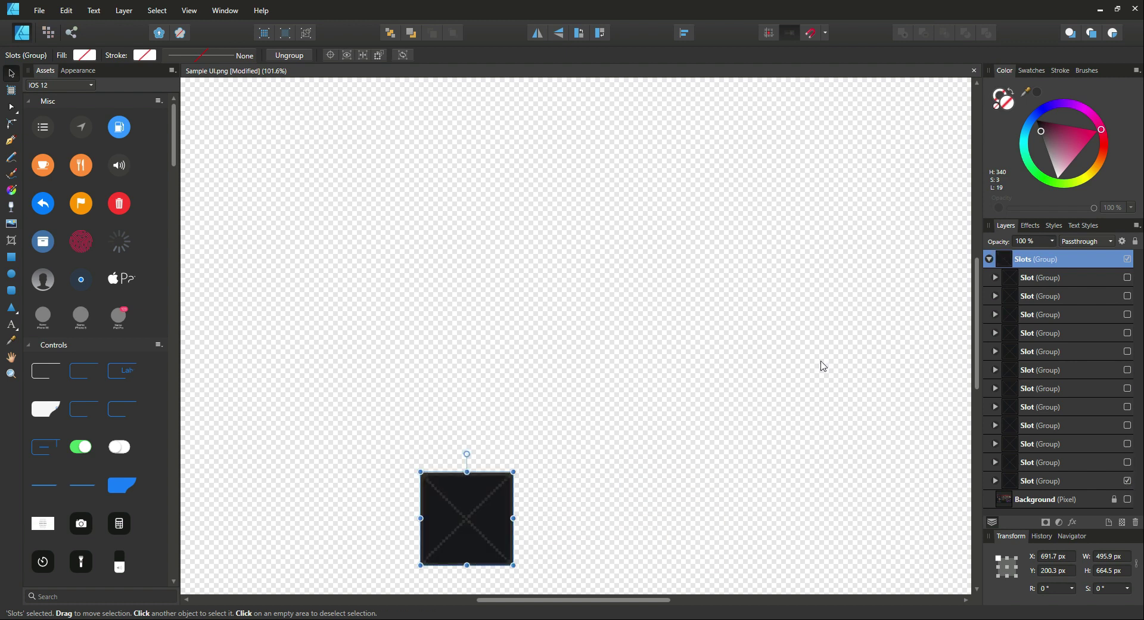
Select the only visible Slot group on the canvas and copy it
scroll(669, 441, down, 3)
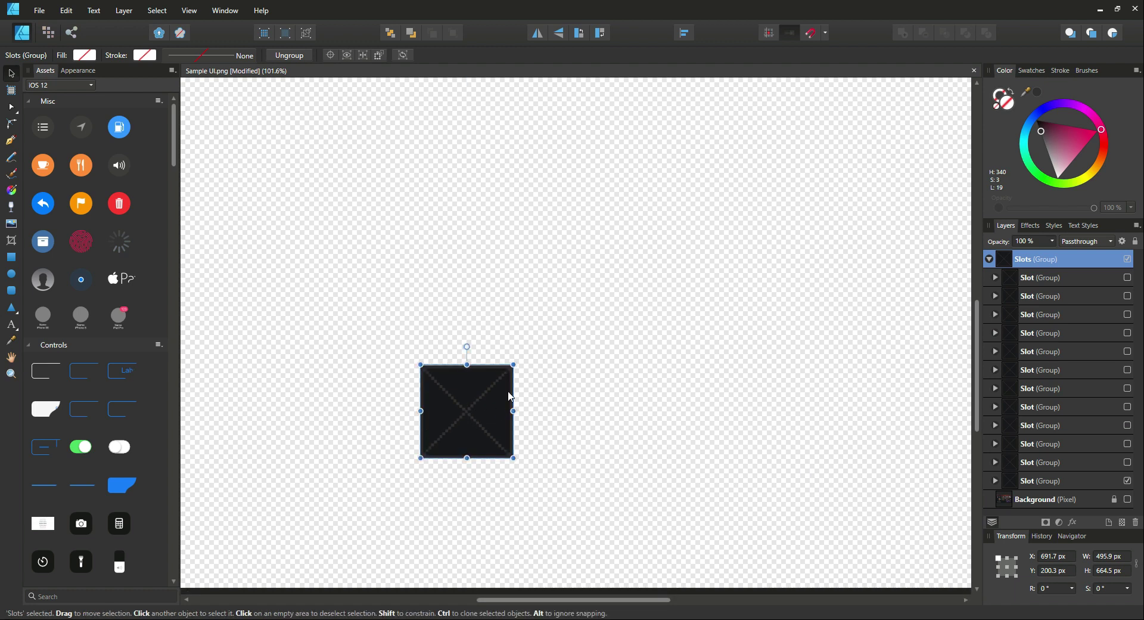
key(alt)
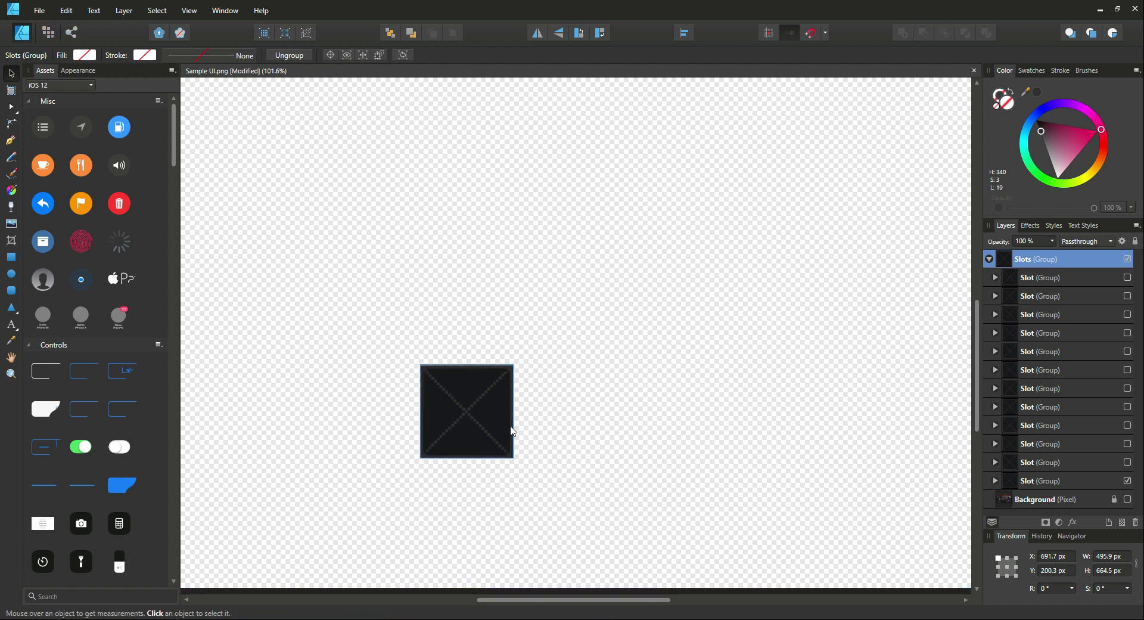
click(1040, 277)
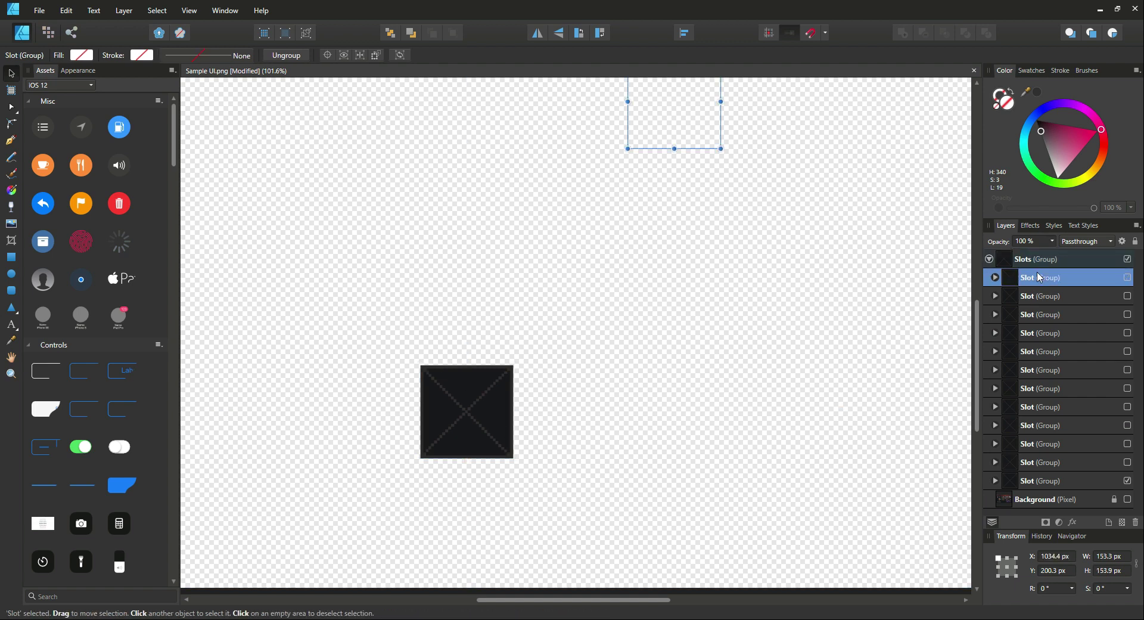
click(470, 405)
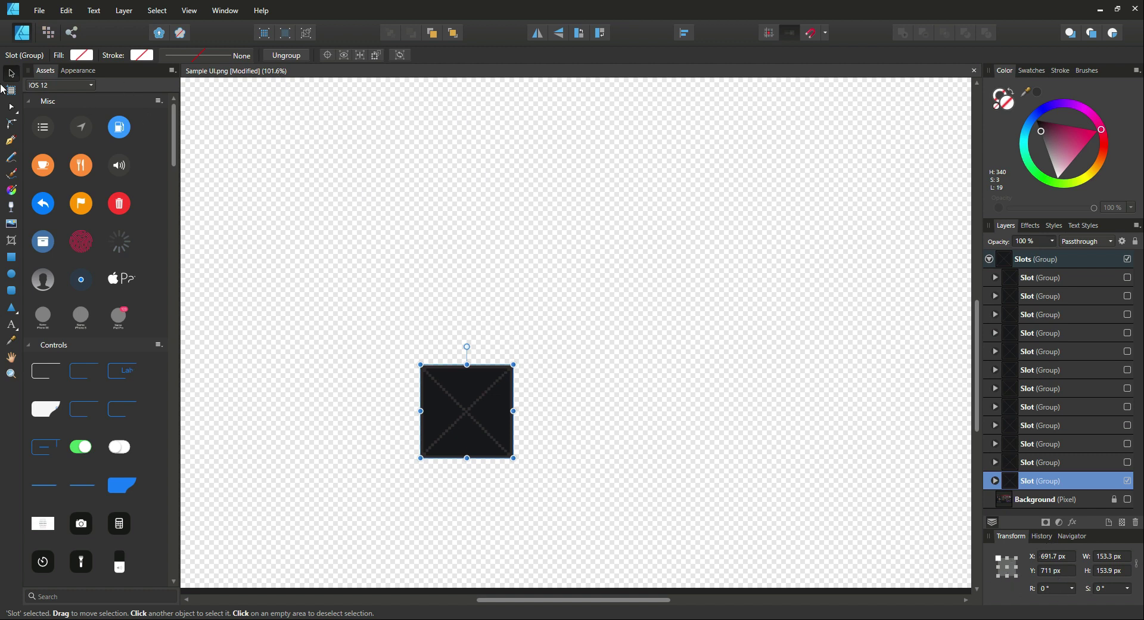
Create a new document of 200 by 200 px and paste the copied Slot group into it
click(39, 10)
click(54, 37)
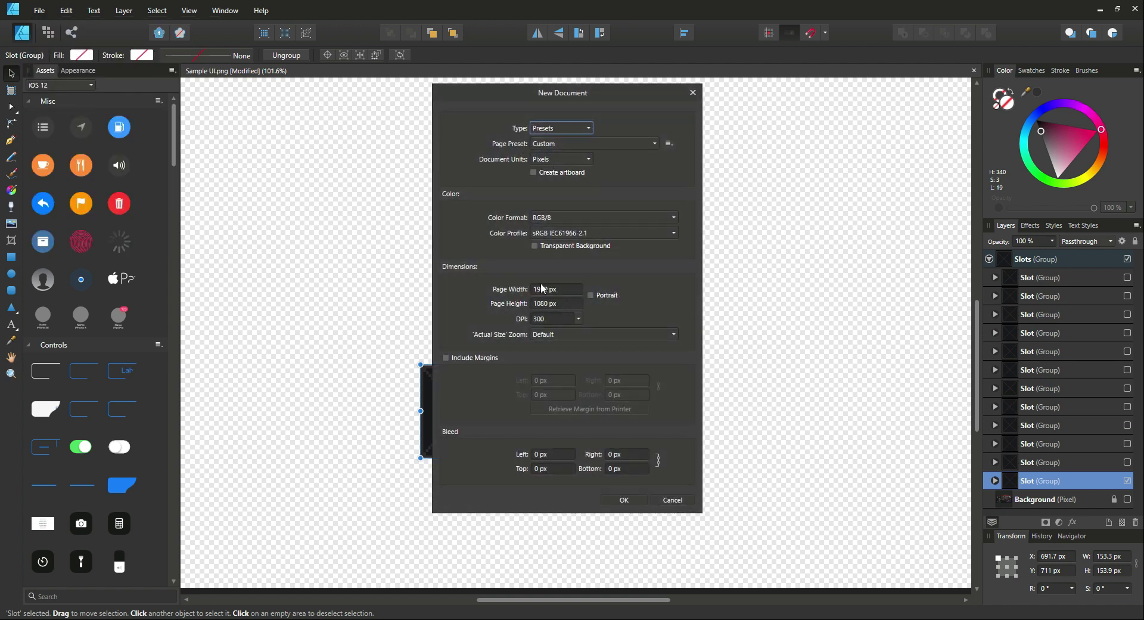
click(542, 288)
key(Left)
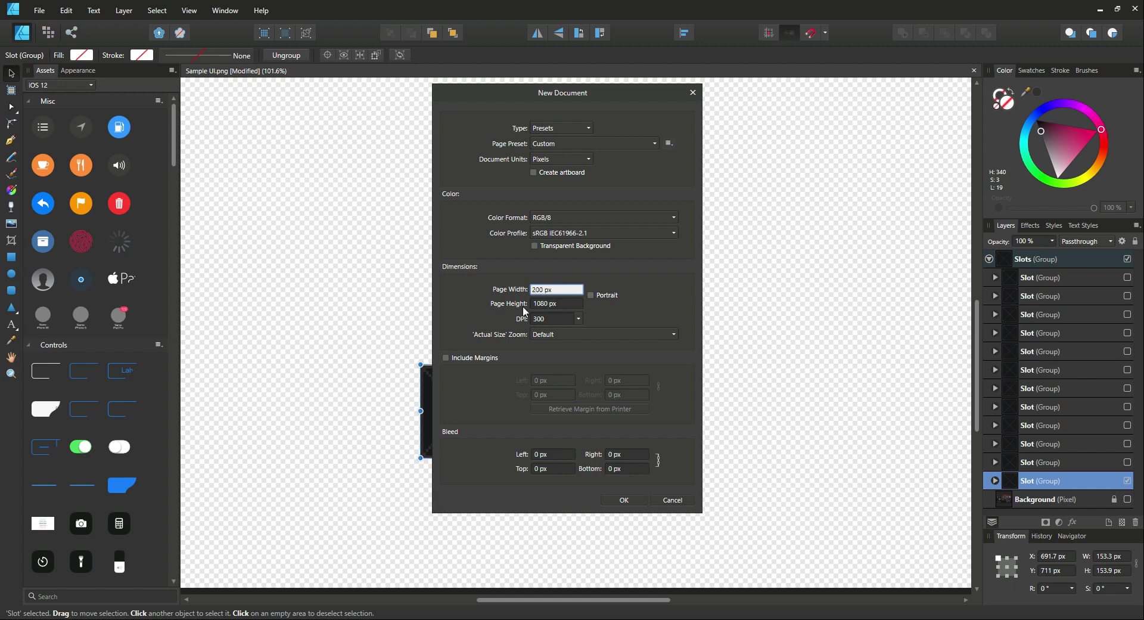
click(545, 306)
key(End)
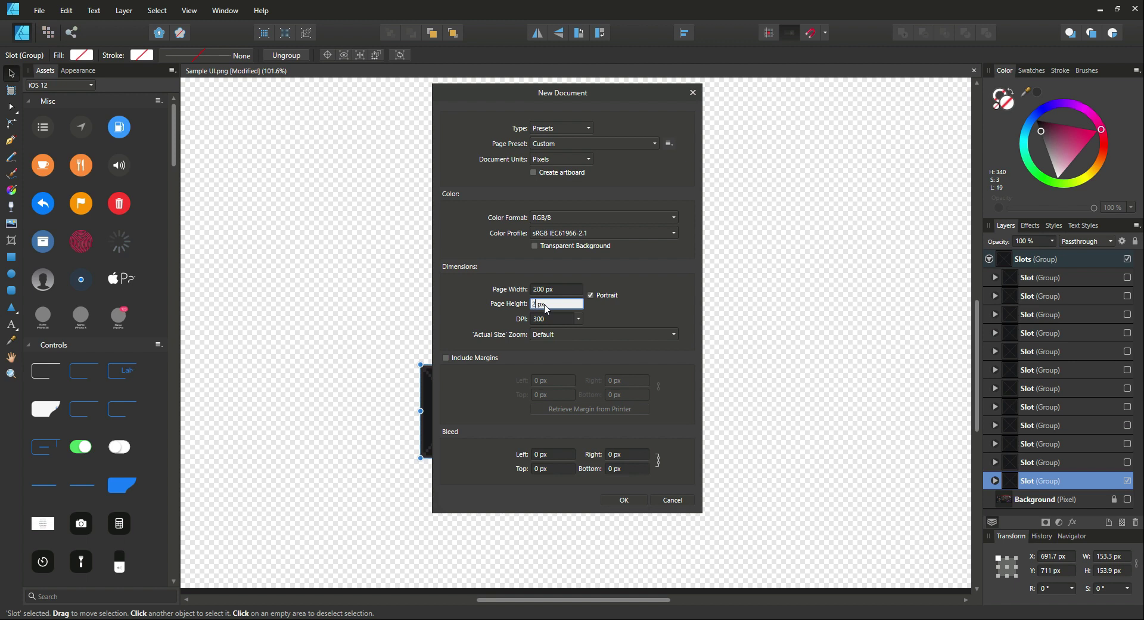
click(624, 500)
key(ctrl+v)
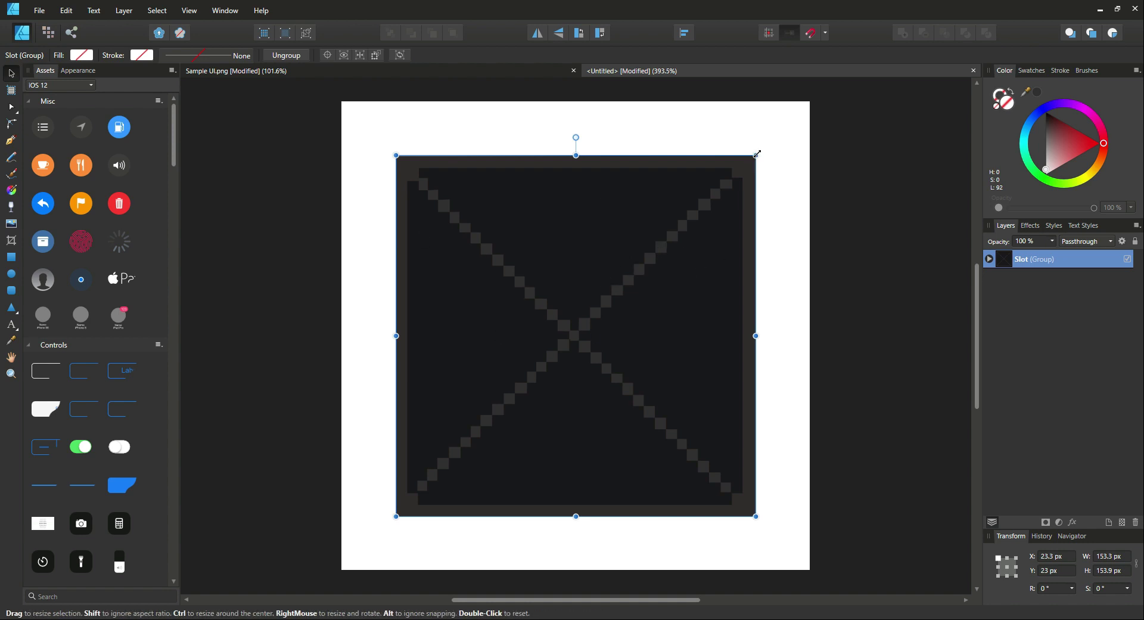
Try enlarging the Slot group to about 194 by 195 px so it nearly fills the page, and undo both resizes
drag(761, 151, 810, 112)
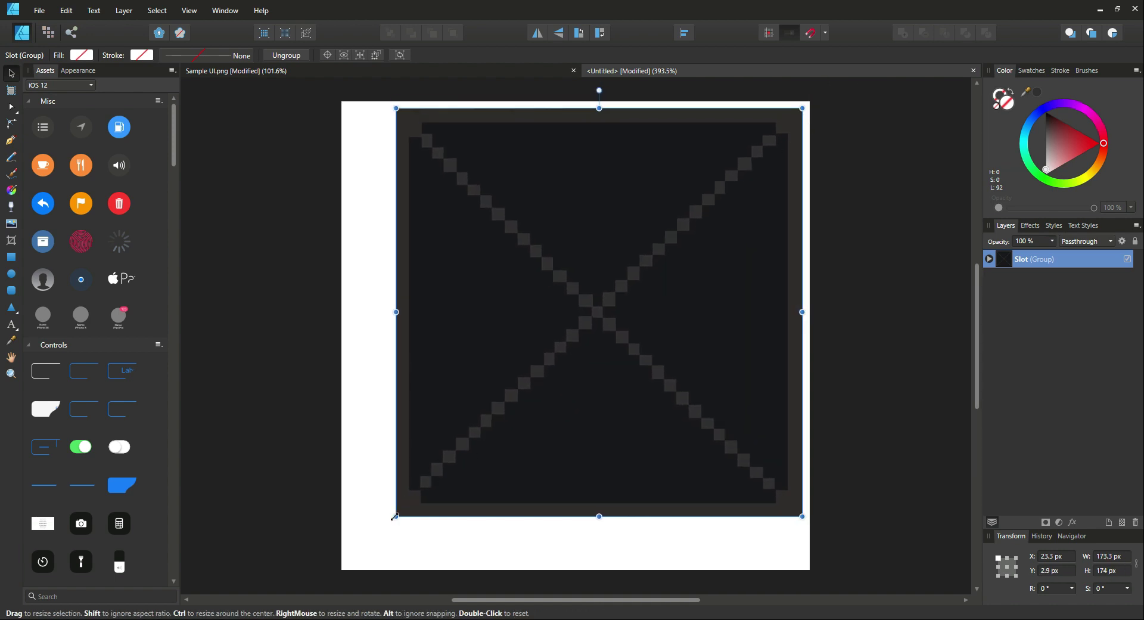
drag(396, 516, 346, 565)
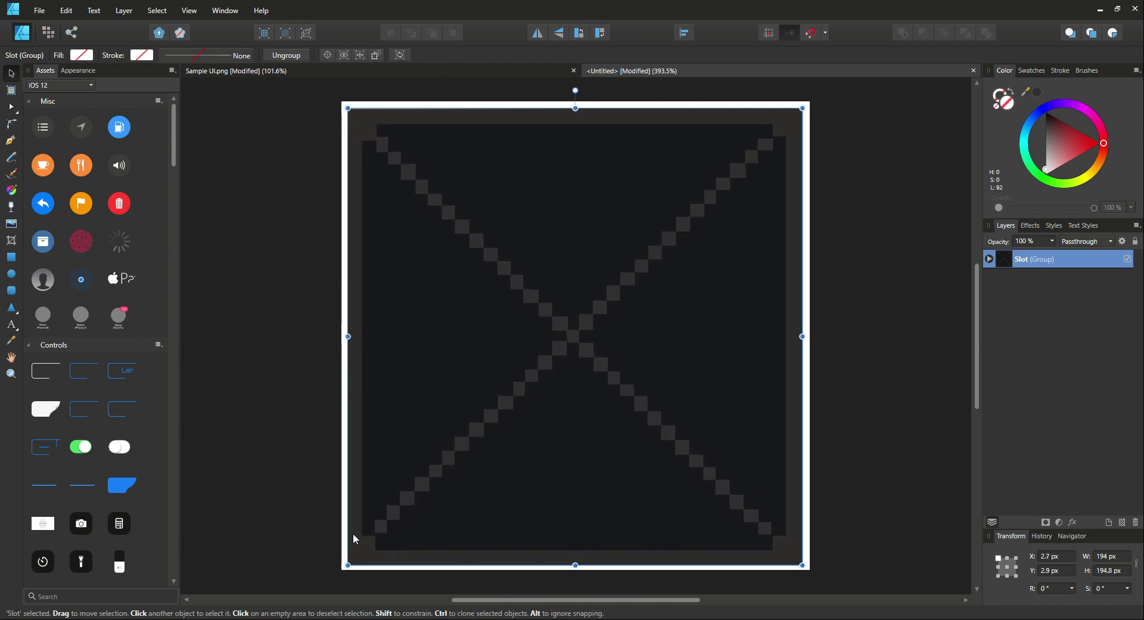
key(ctrl+z)
key(ctrl+z)
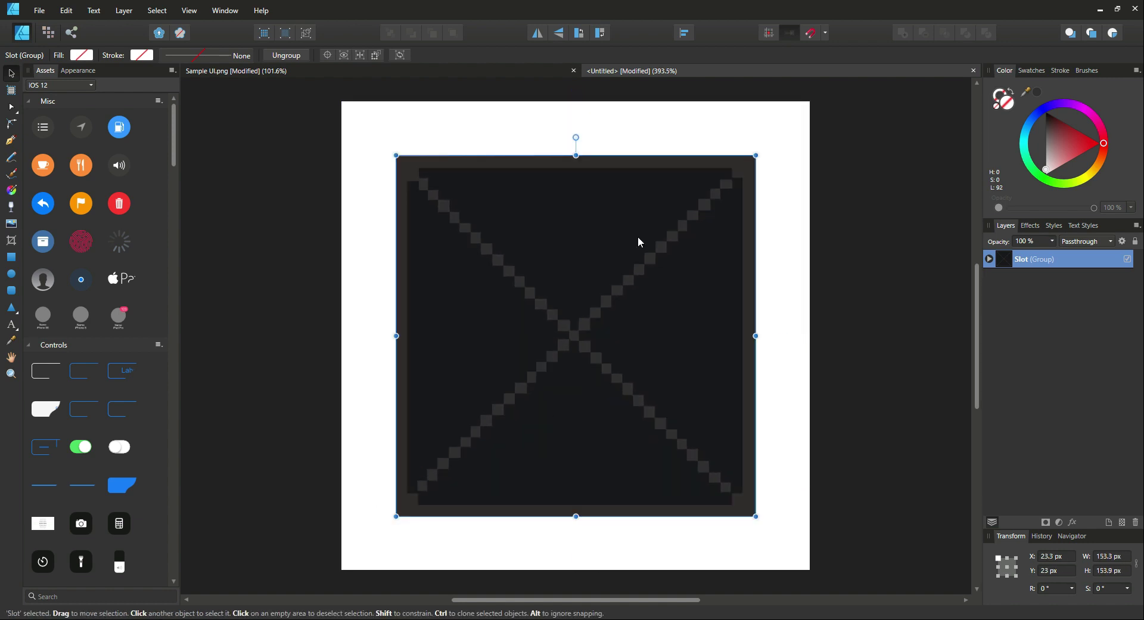
Export the whole single-slot document as a 200 by 200 px PNG with Bilinear resampling into the Art to Game folder
click(884, 203)
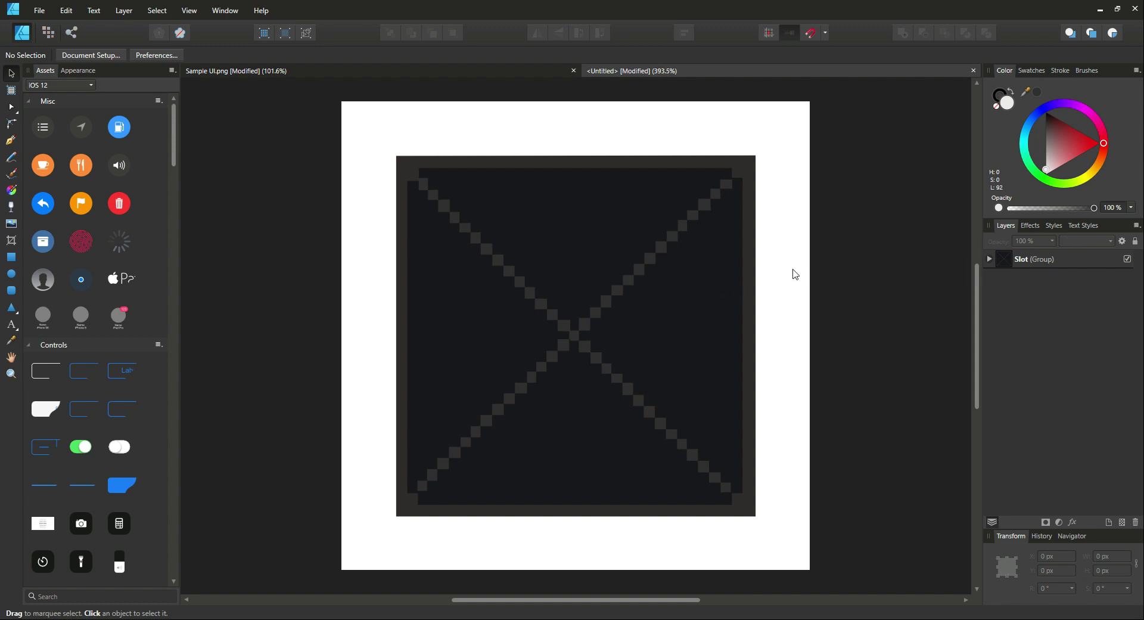
click(988, 259)
click(988, 258)
click(48, 12)
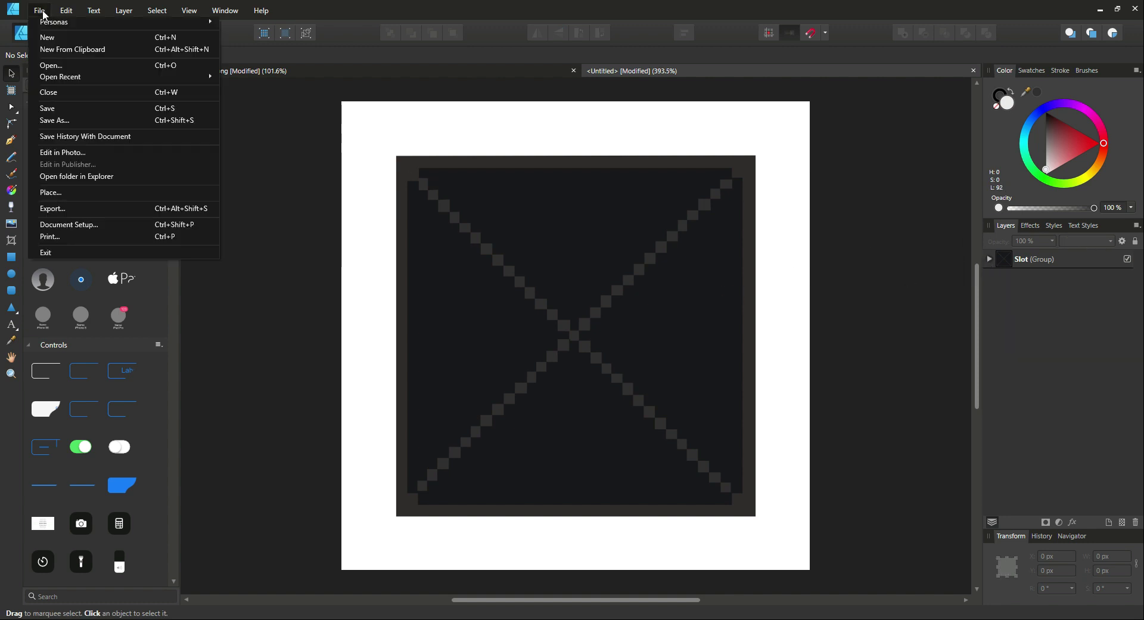
click(67, 209)
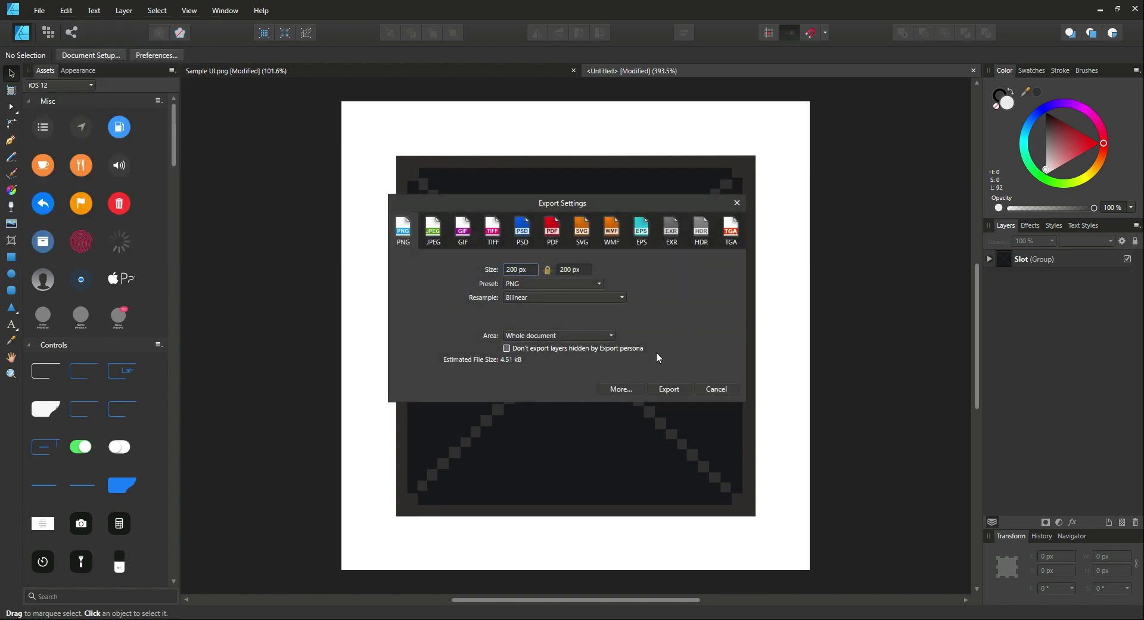
click(559, 335)
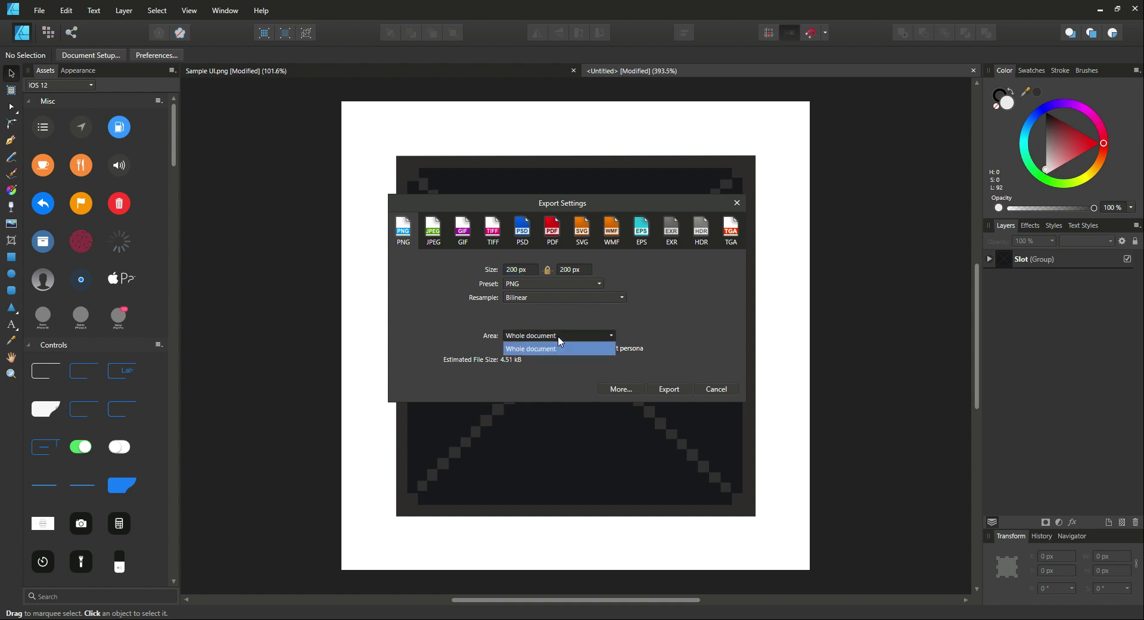
click(535, 305)
click(535, 297)
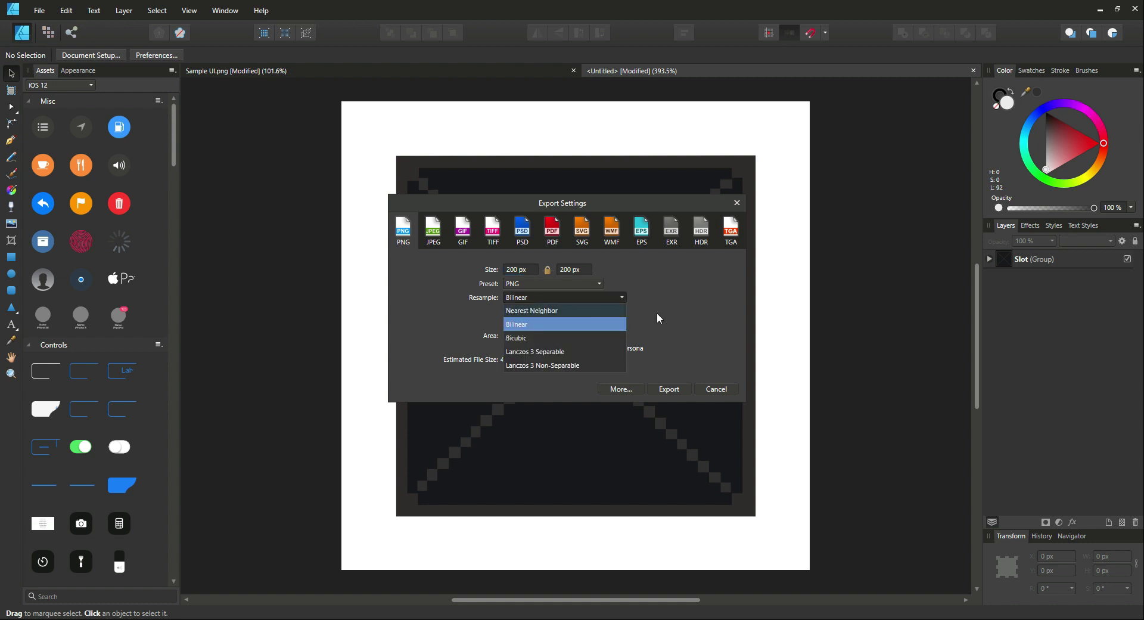
click(699, 323)
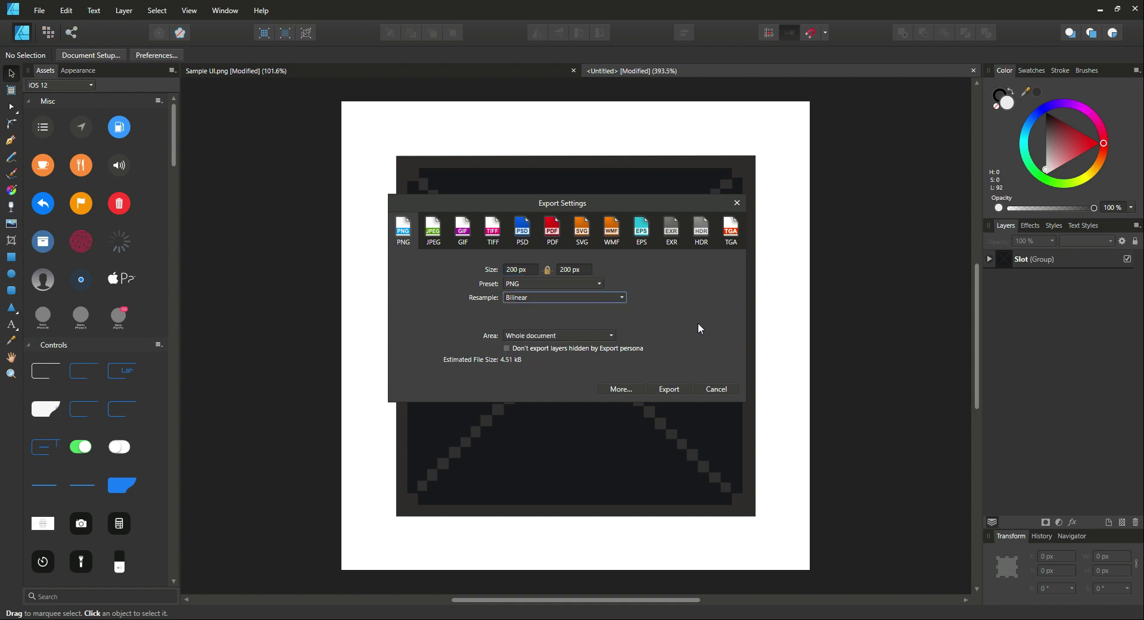
click(666, 388)
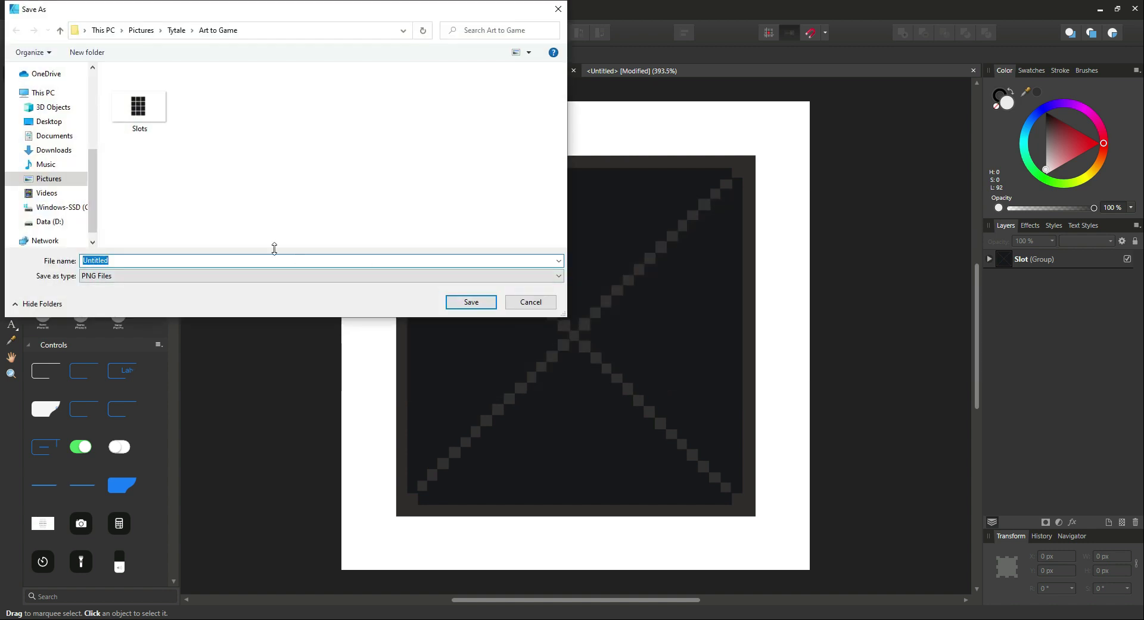
text(Sl)
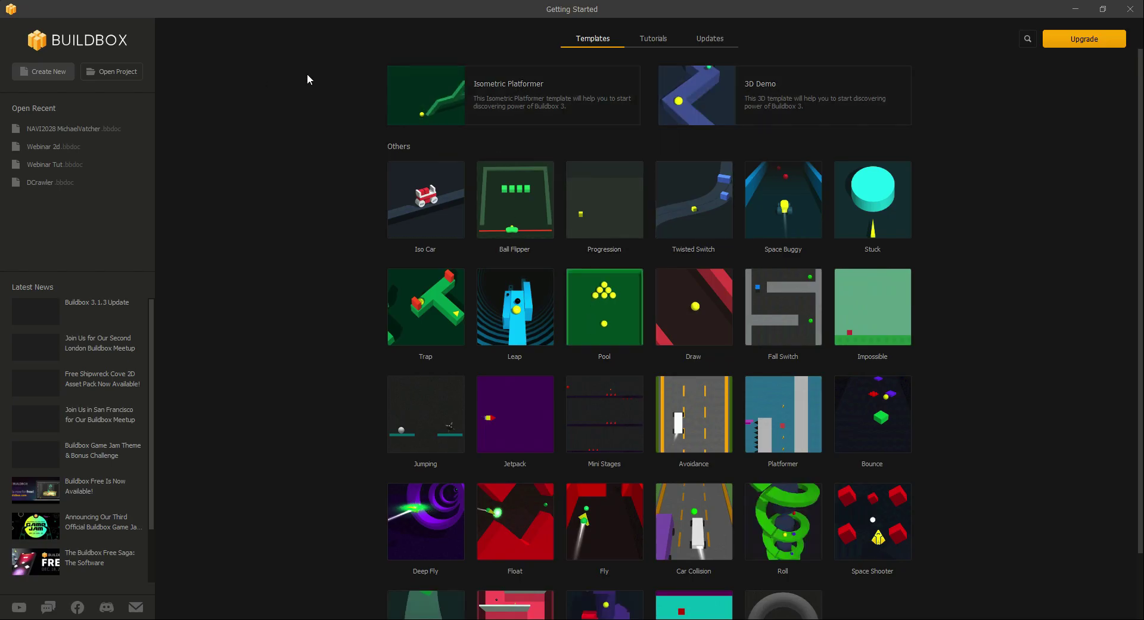
Create an individual game with the wizard: 2D, Landscape, Observer, Free Roaming, Thumbstick, no background, No Gravity, no ground and a Sphere ornament
click(47, 75)
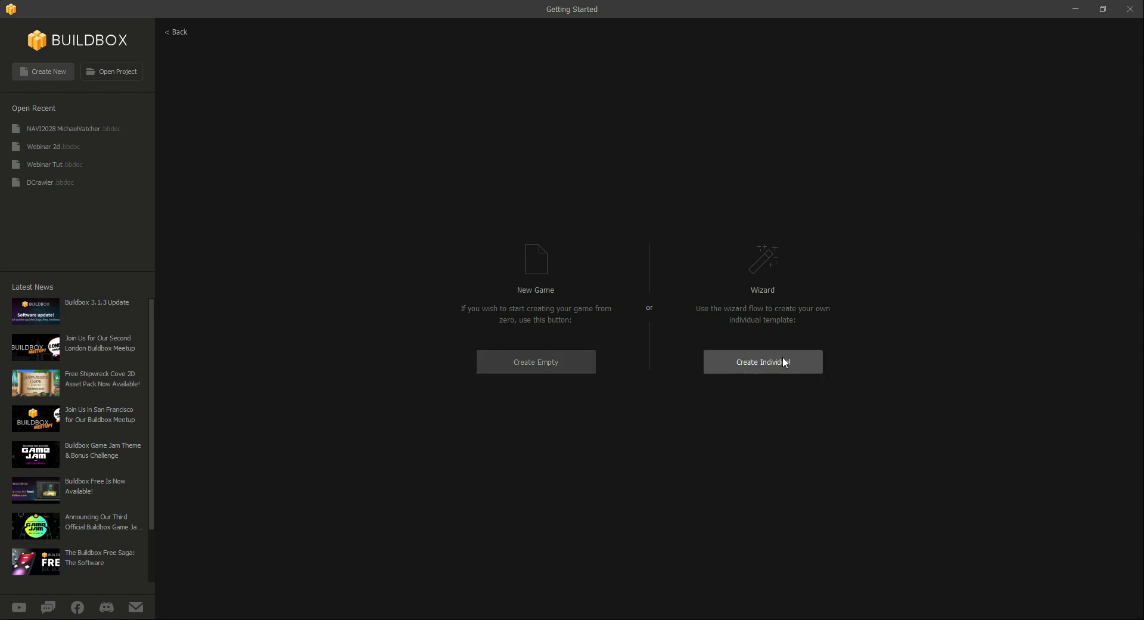
click(767, 366)
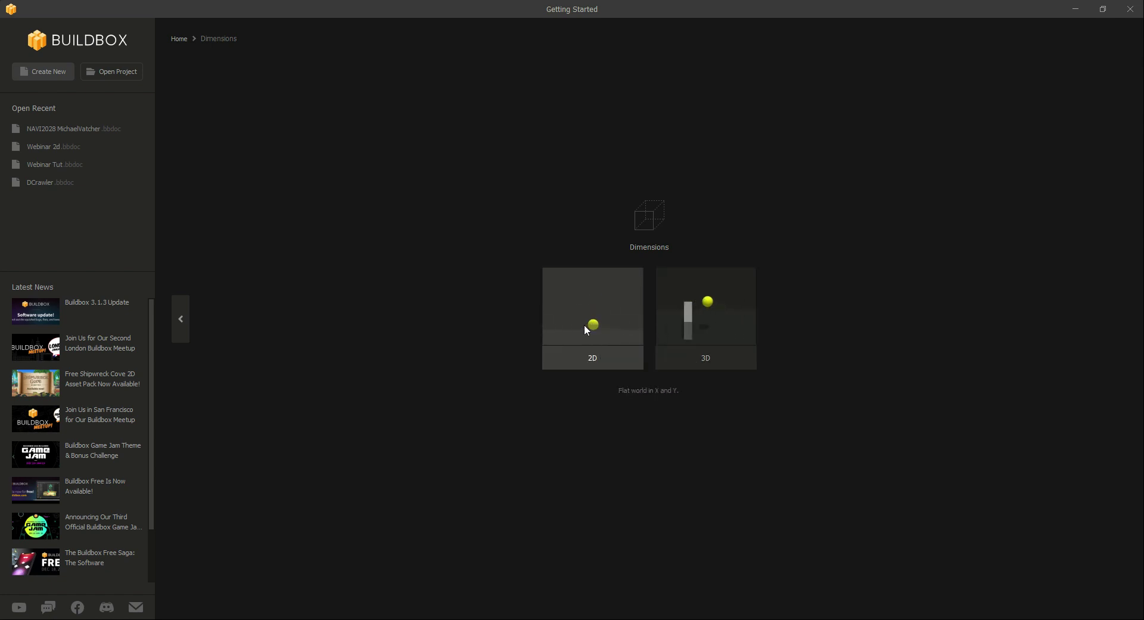
click(585, 354)
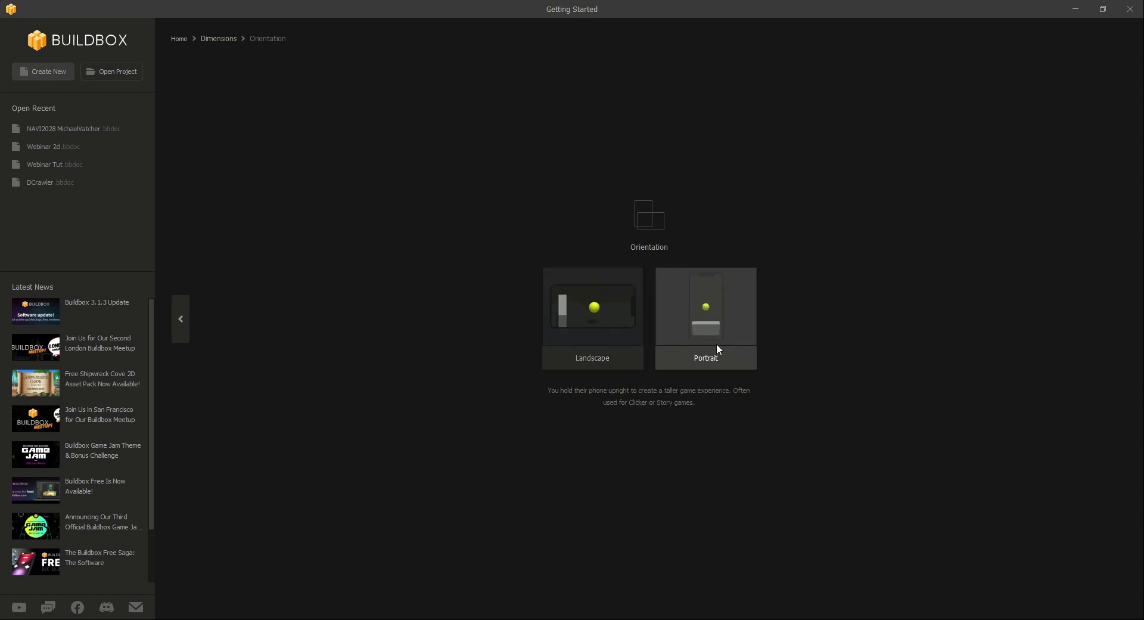
click(597, 321)
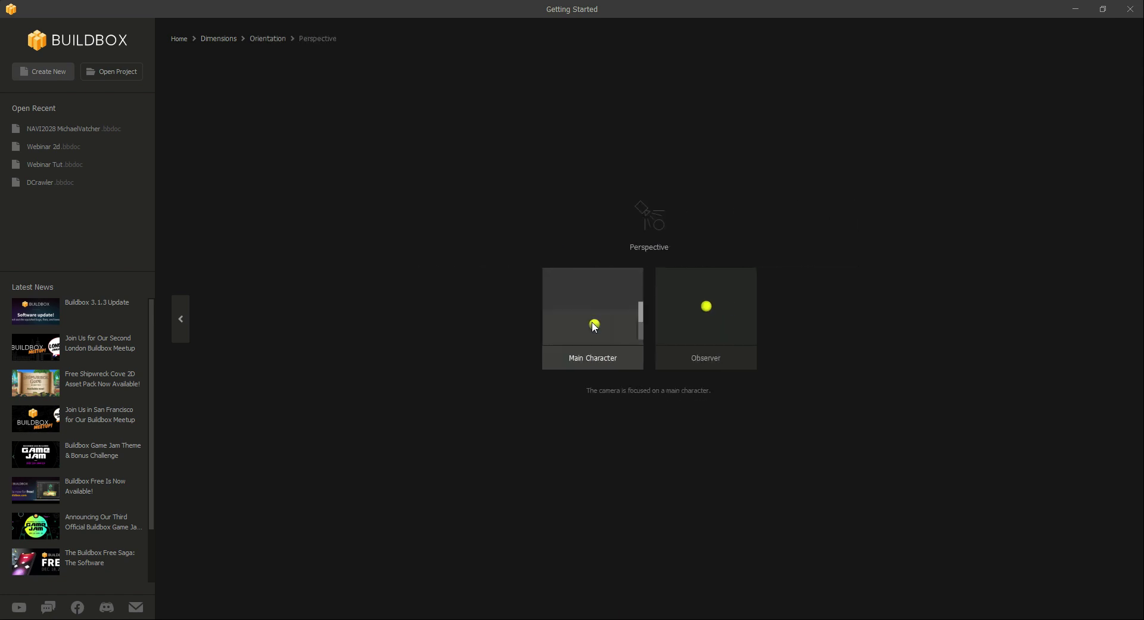
click(712, 322)
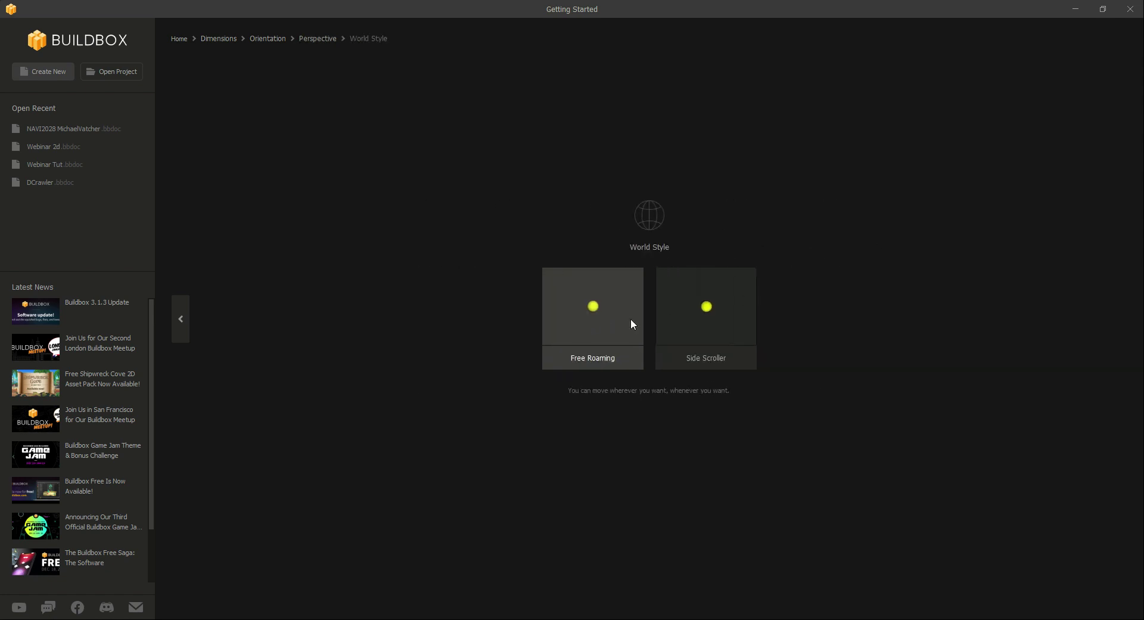
click(589, 313)
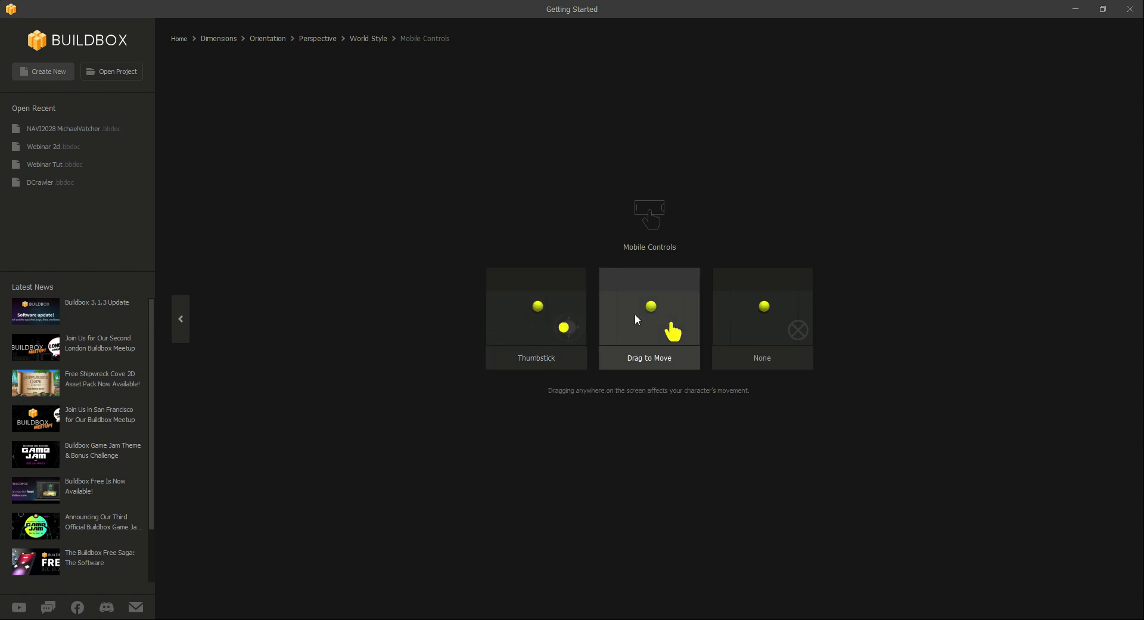
click(536, 353)
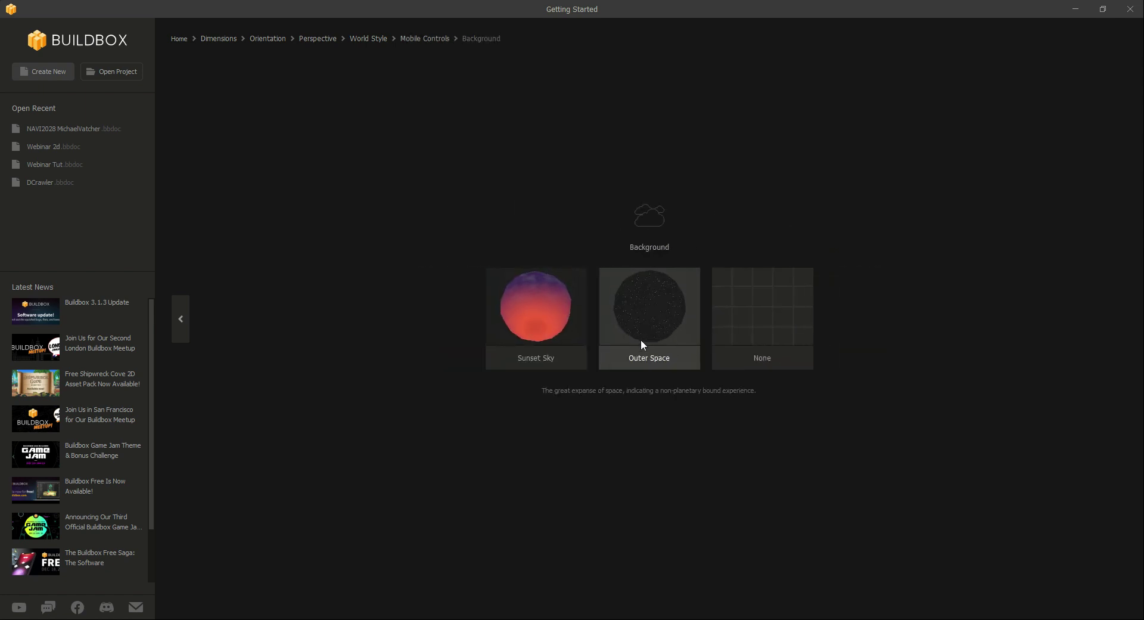
click(783, 328)
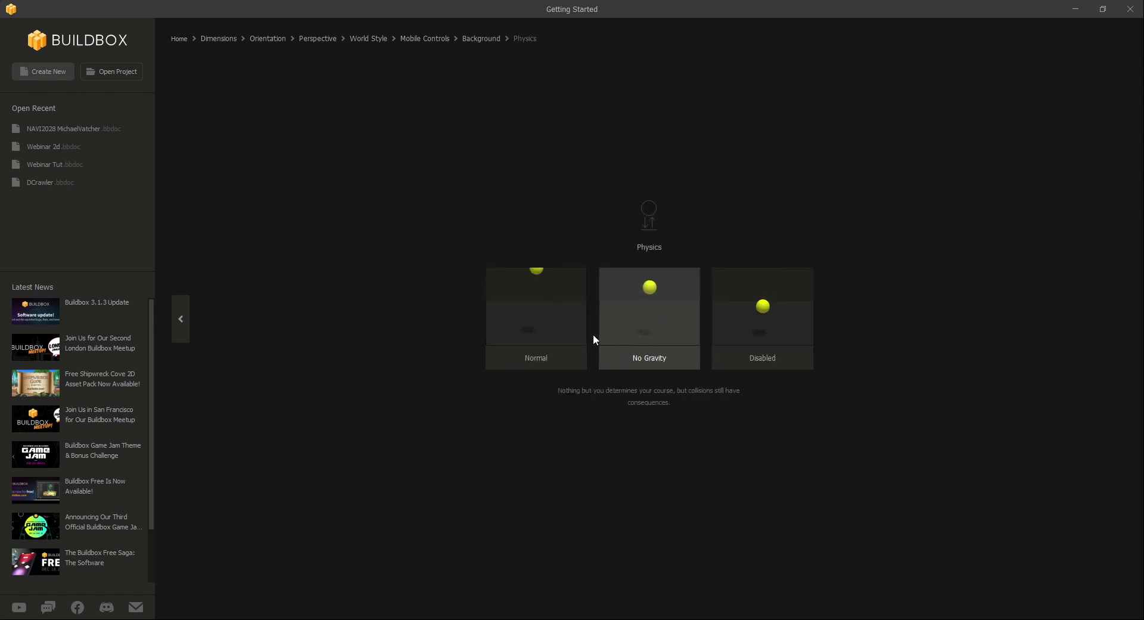
click(670, 314)
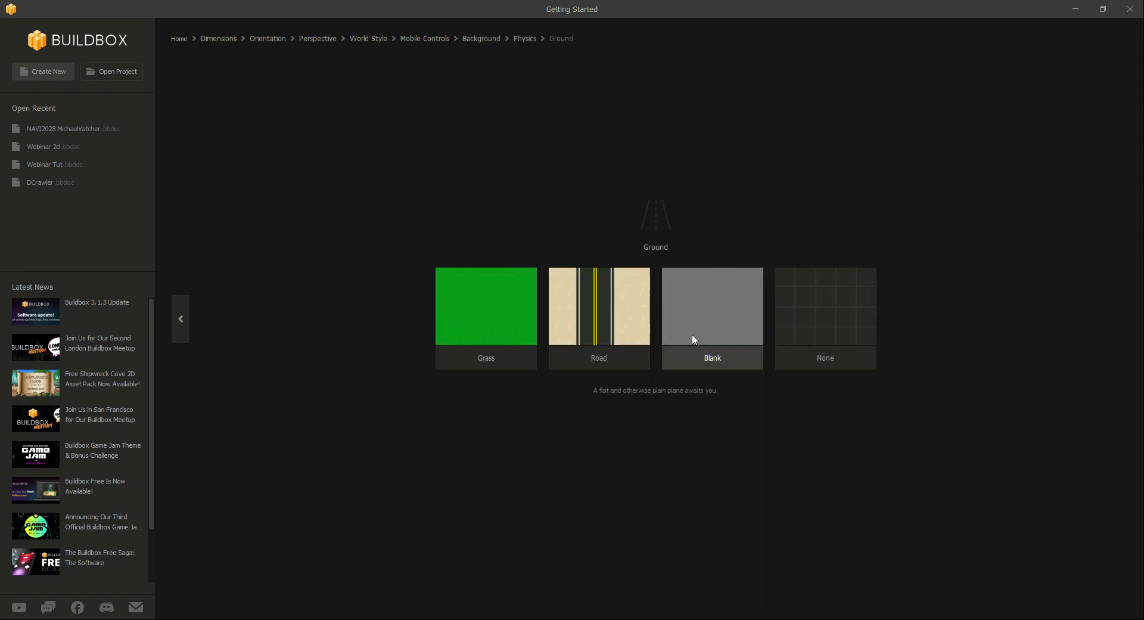
click(815, 325)
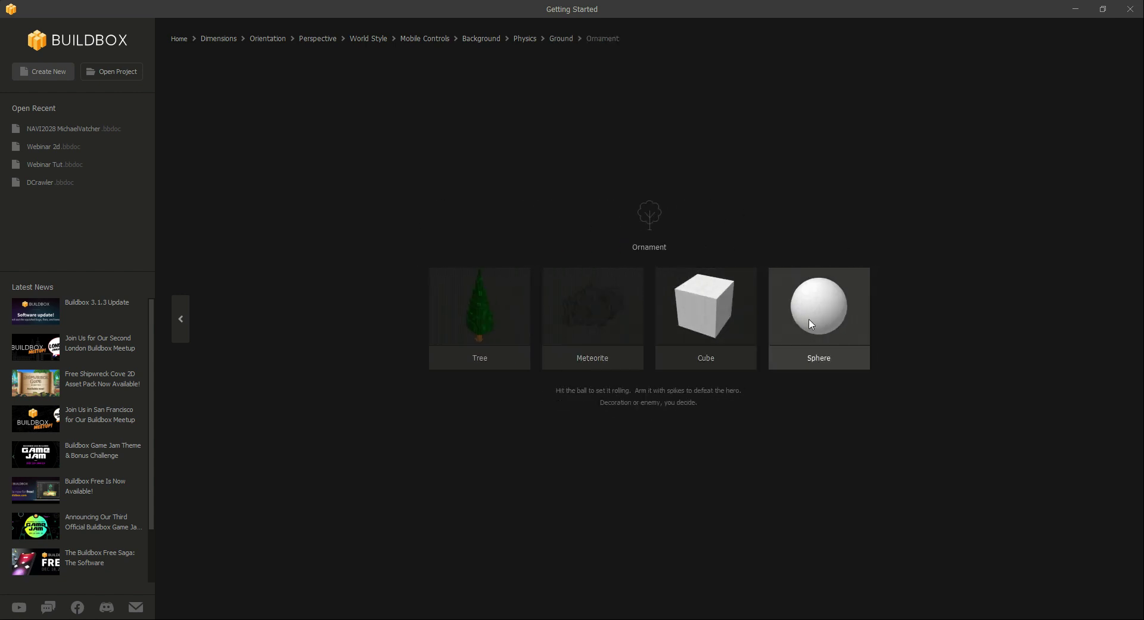
click(834, 330)
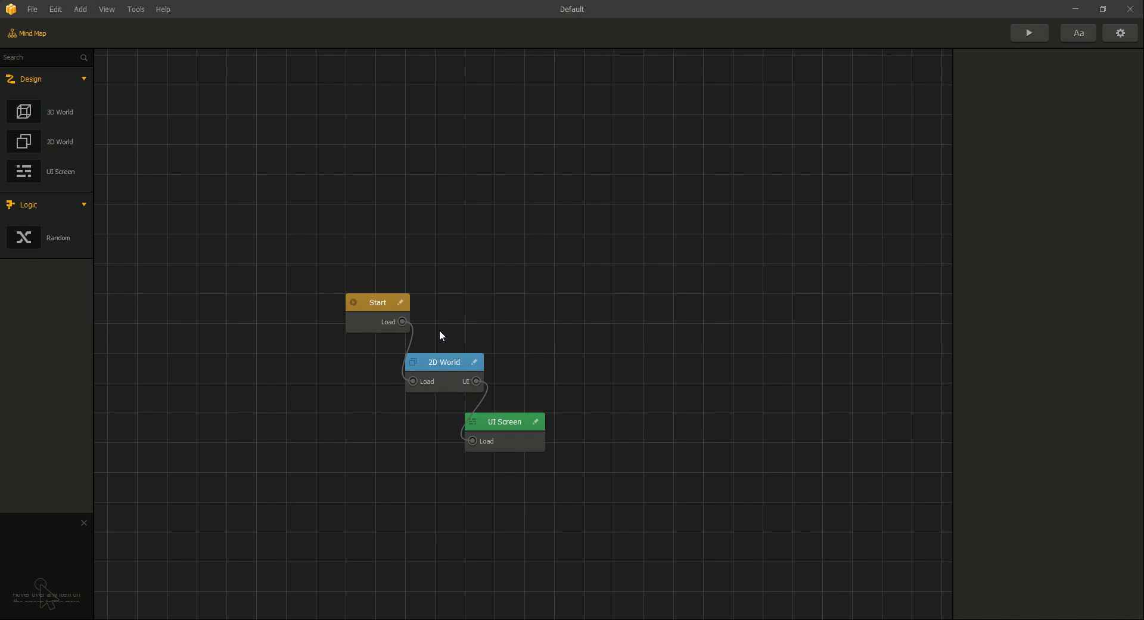
Spread the Start, 2D World and UI Screen nodes apart on the mind map, looking briefly inside the 2D World
drag(511, 431, 762, 329)
drag(431, 368, 588, 277)
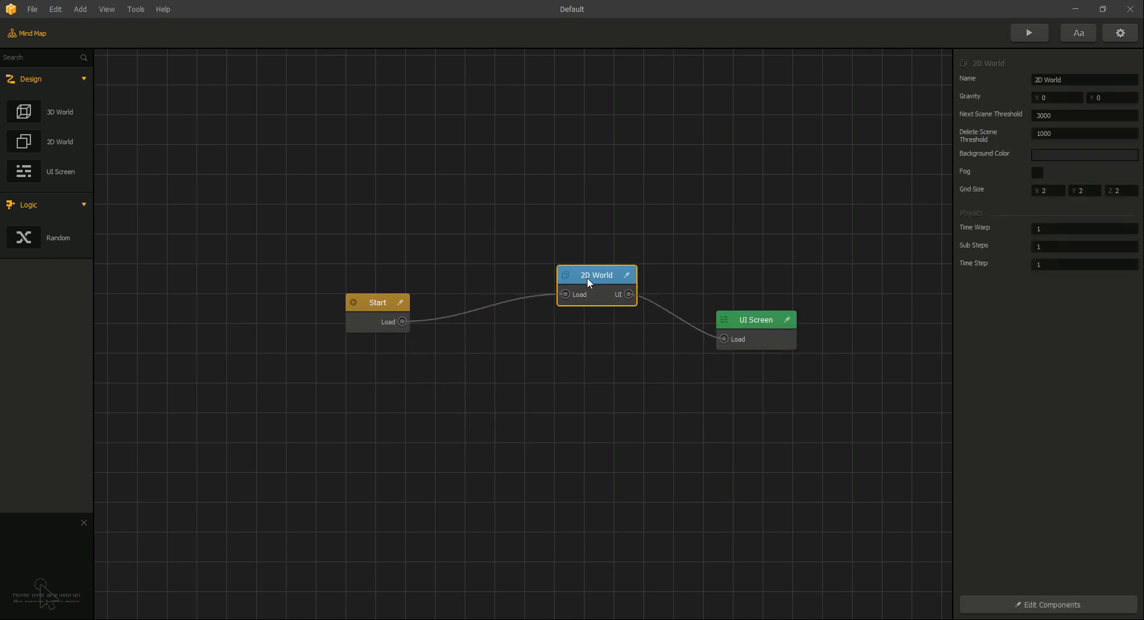
drag(382, 306, 355, 358)
double_click(604, 284)
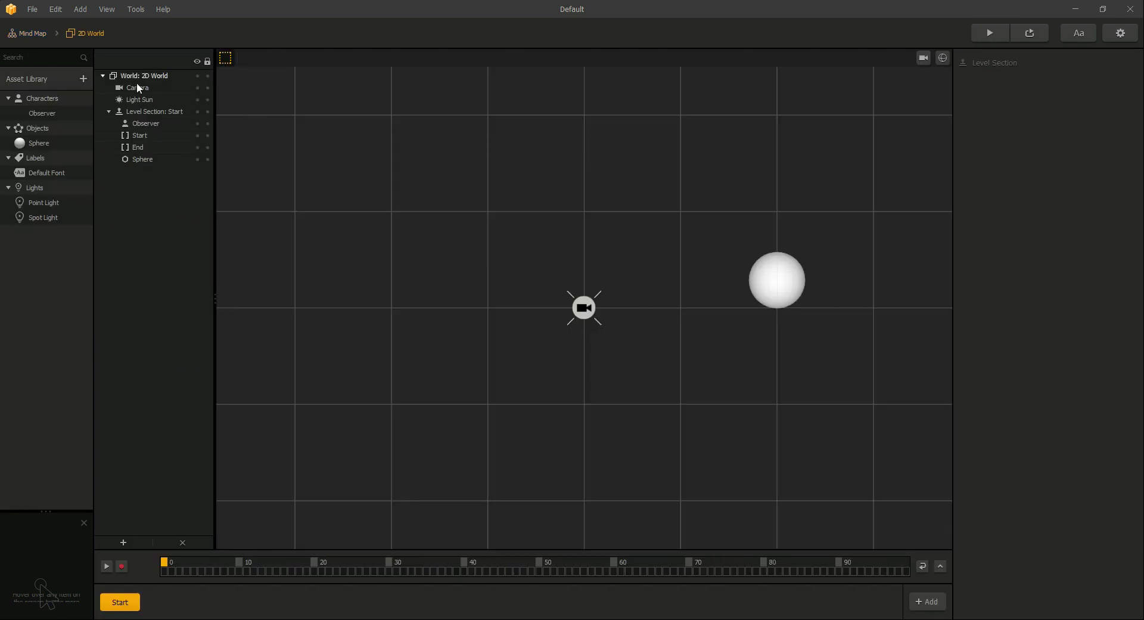
click(27, 33)
drag(595, 304, 660, 238)
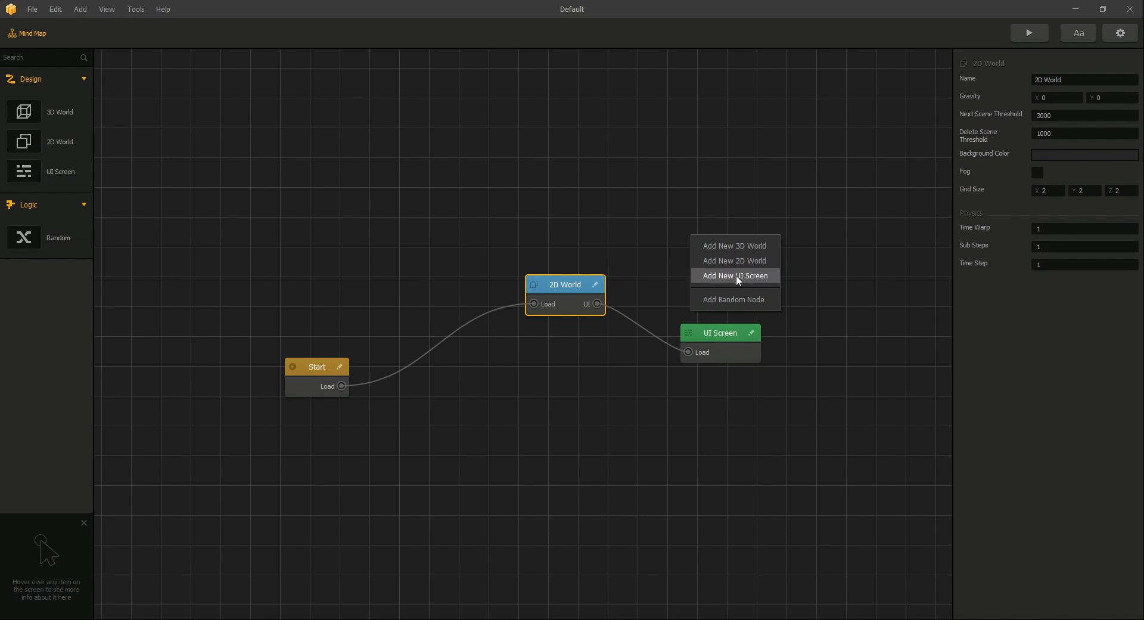
click(24, 179)
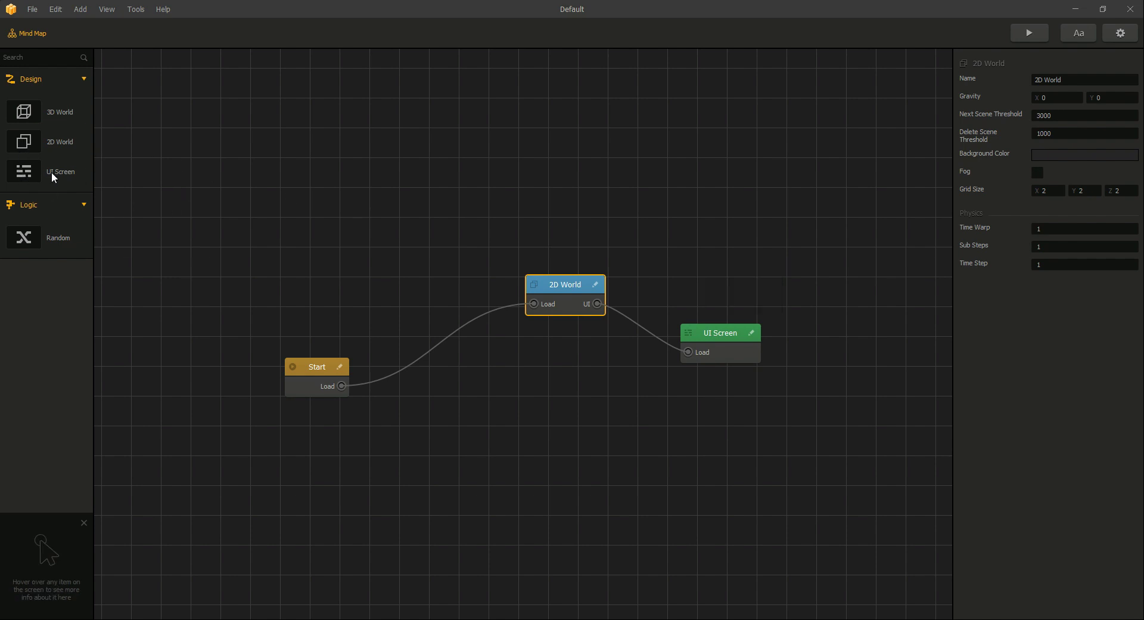
drag(52, 177, 785, 202)
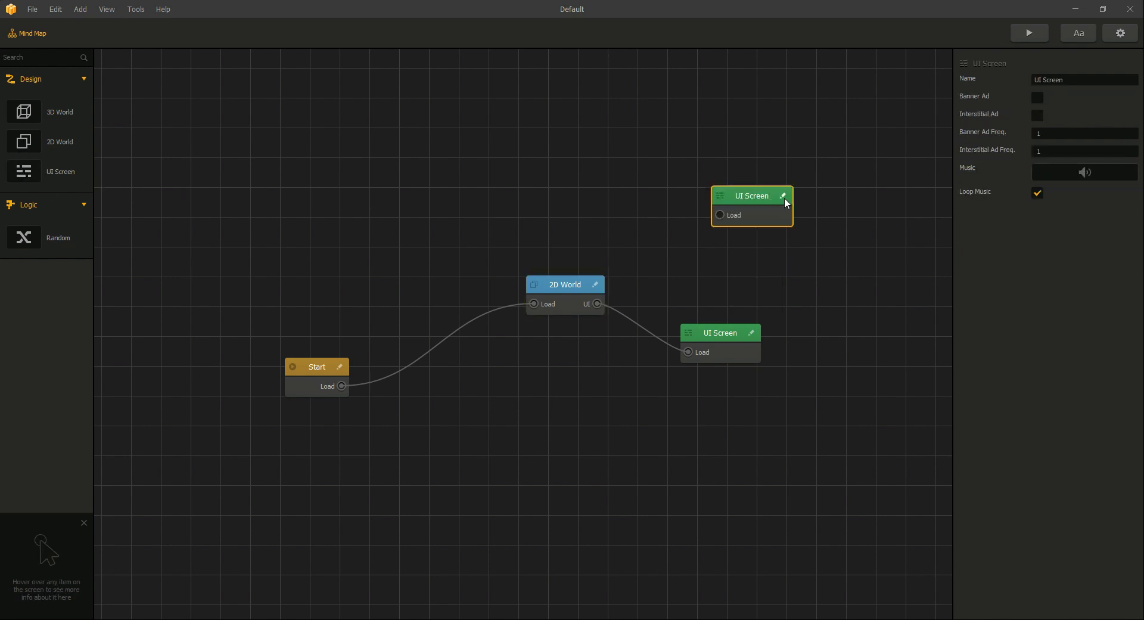
key(Delete)
Add a new UI screen node above the existing one on the mind map and name it Inventory
right_click(715, 194)
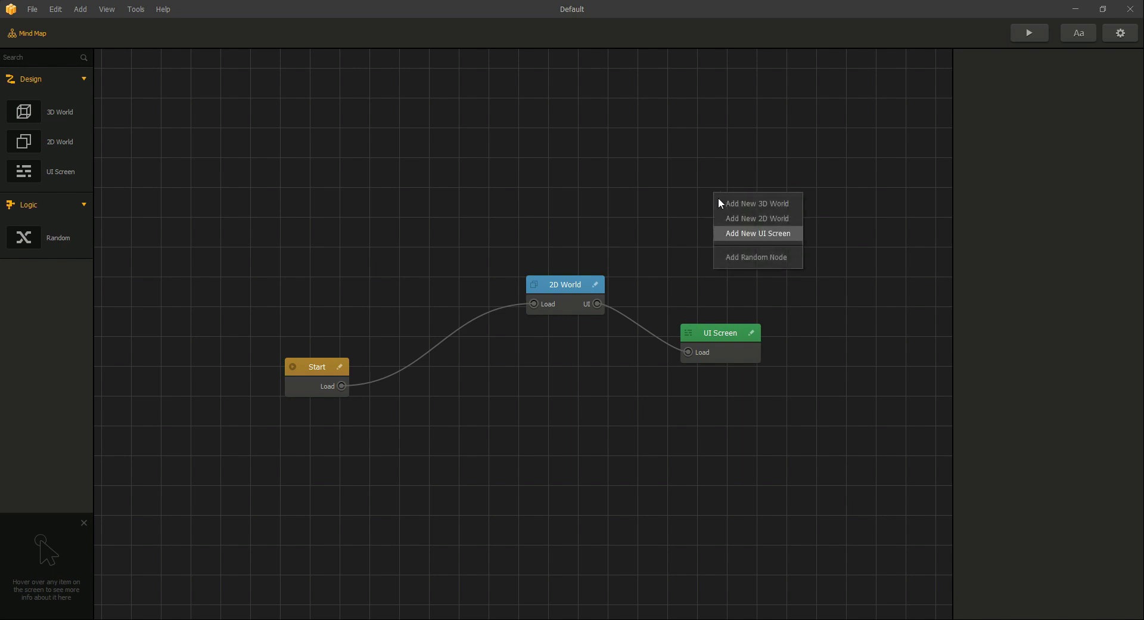
click(737, 235)
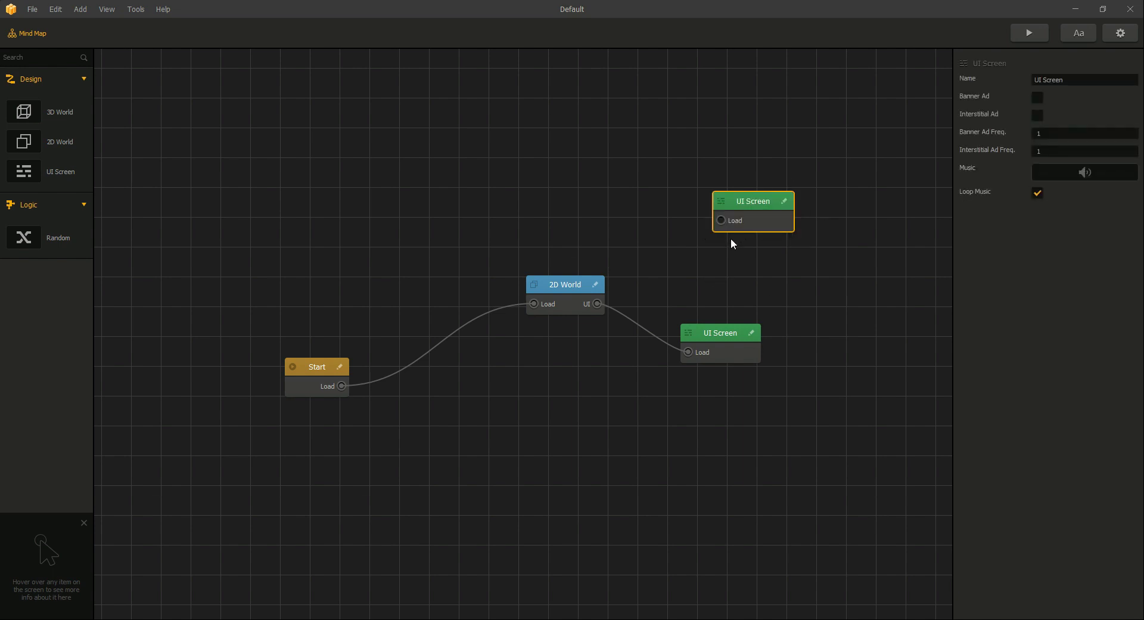
click(1093, 79)
key(Return)
Connect the 2D World's UI output to the Inventory node and delete the unused UI Screen node
drag(592, 307, 707, 279)
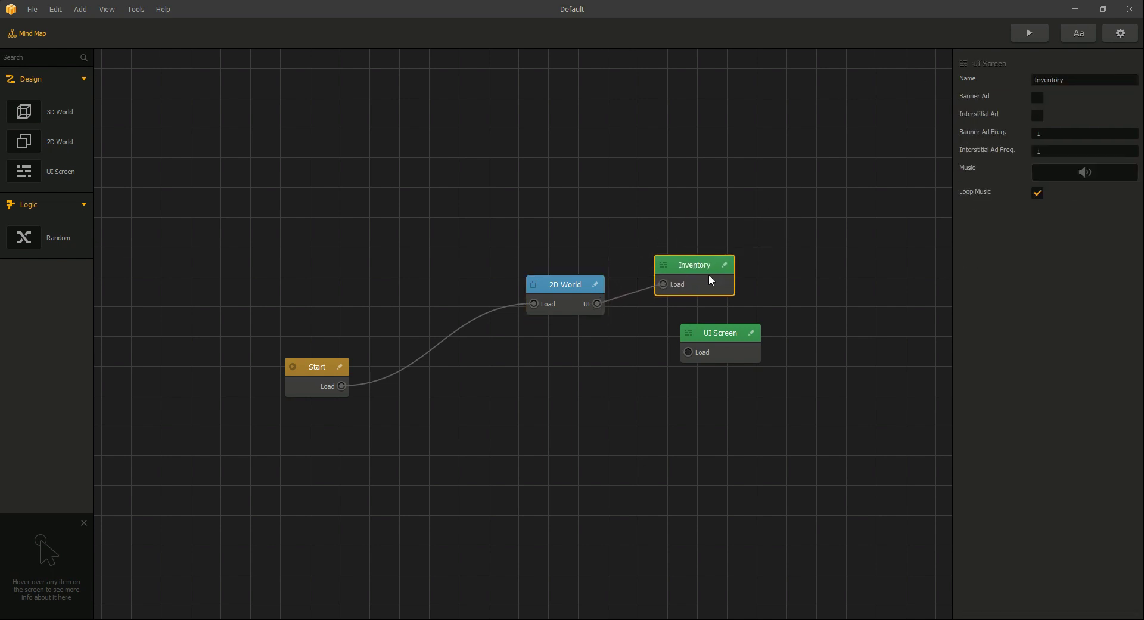
drag(733, 343, 744, 386)
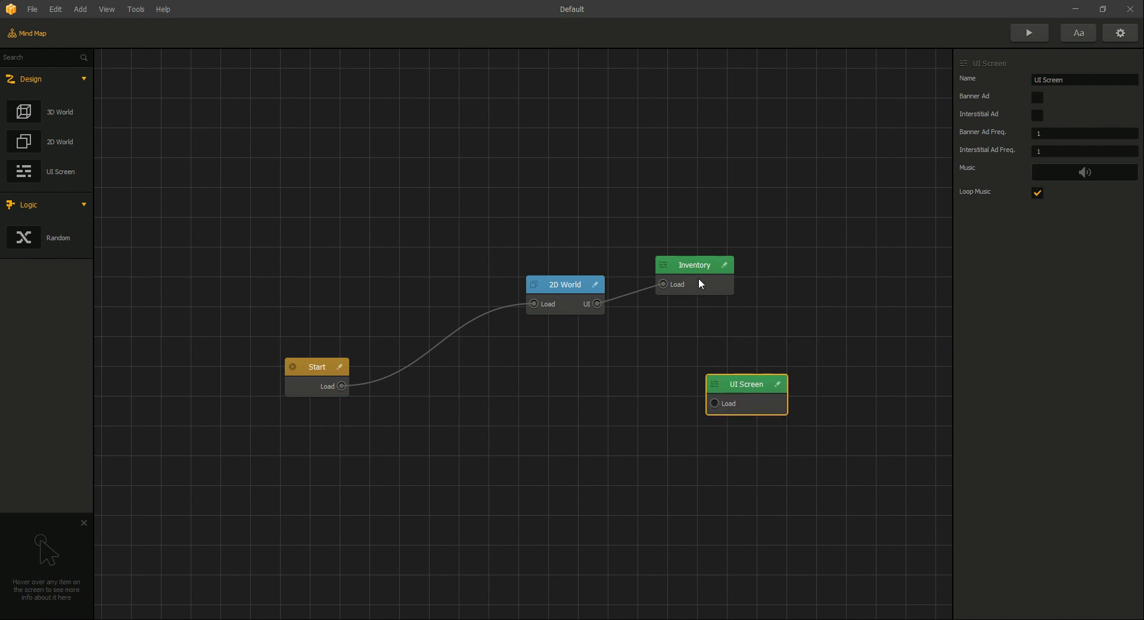
drag(699, 284, 755, 279)
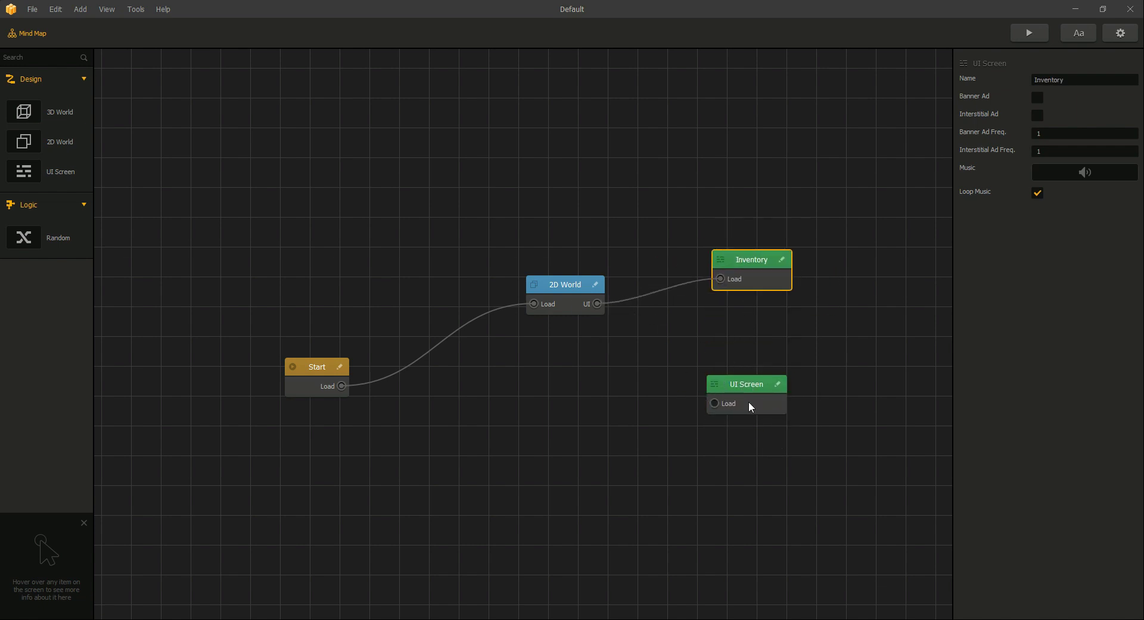
drag(745, 388, 727, 390)
key(Delete)
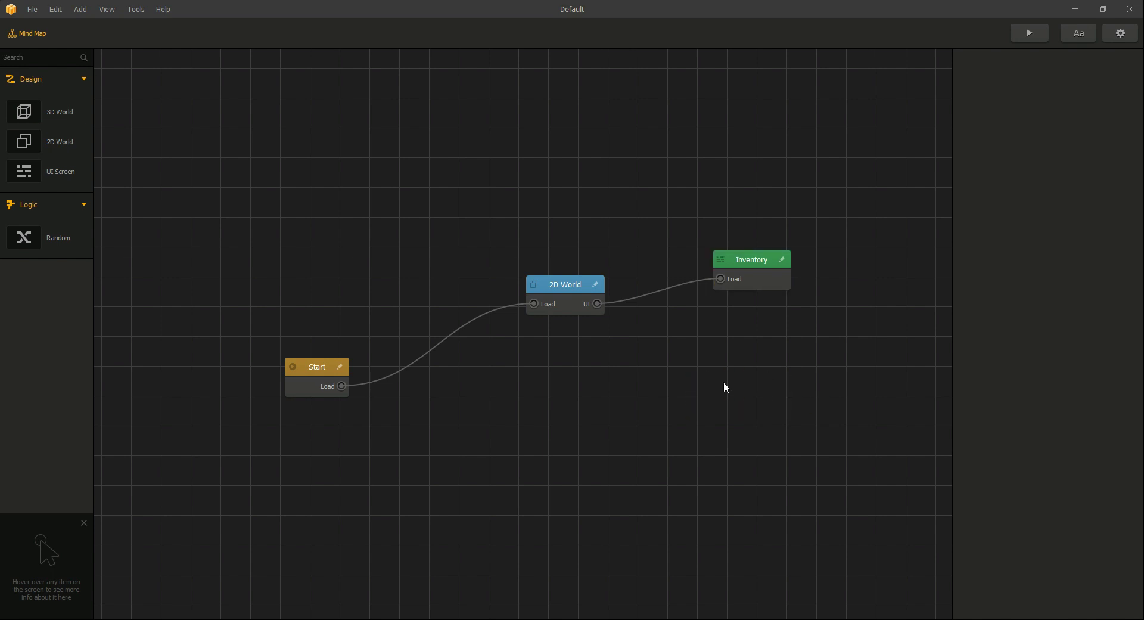
Rewire the 2D World's UI output to the Inventory node's Load input and open the Inventory screen for editing
drag(720, 279, 702, 299)
drag(597, 304, 701, 301)
double_click(699, 294)
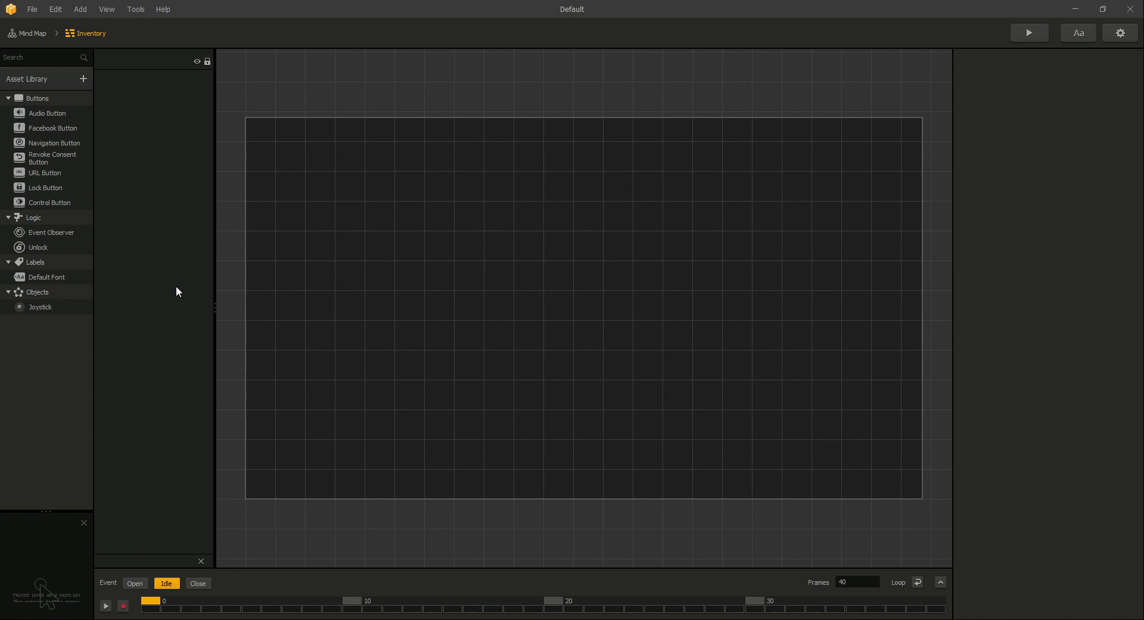
Switch to File Explorer, open Art to Game inside Pictures > Tytale, and shrink the window so the Inventory canvas is accessible
right_click(346, 224)
click(559, 215)
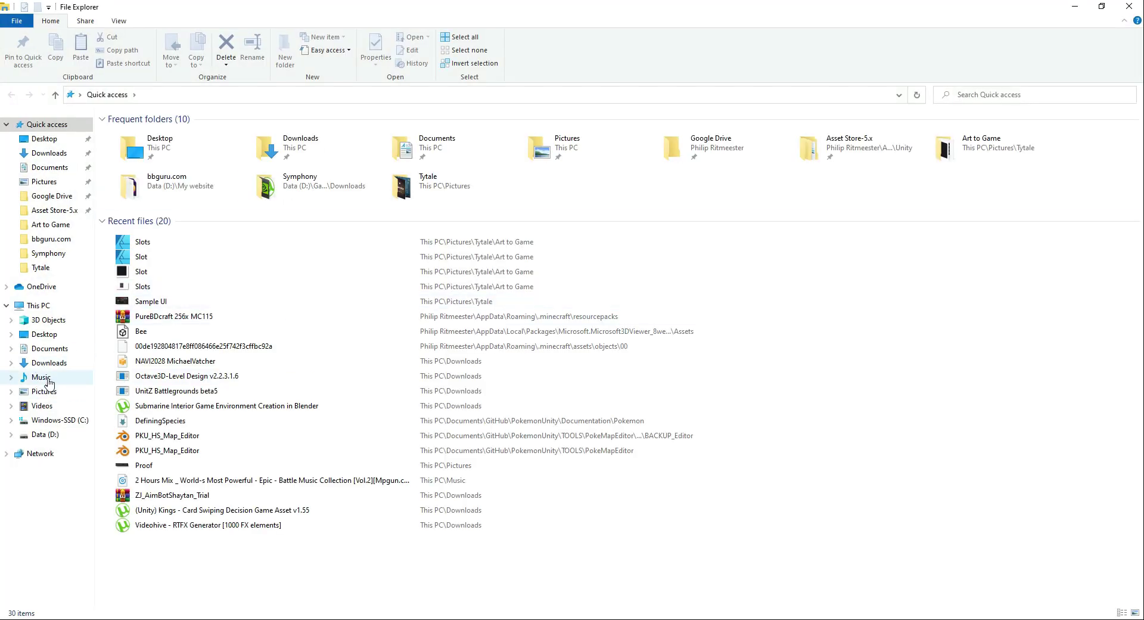
click(45, 391)
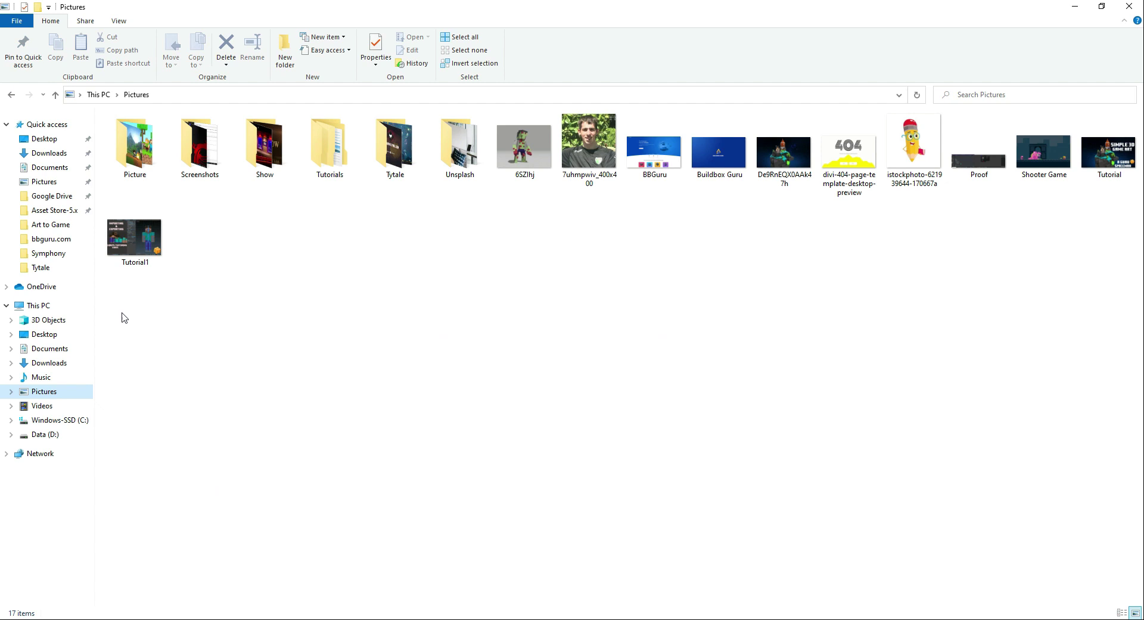
double_click(417, 152)
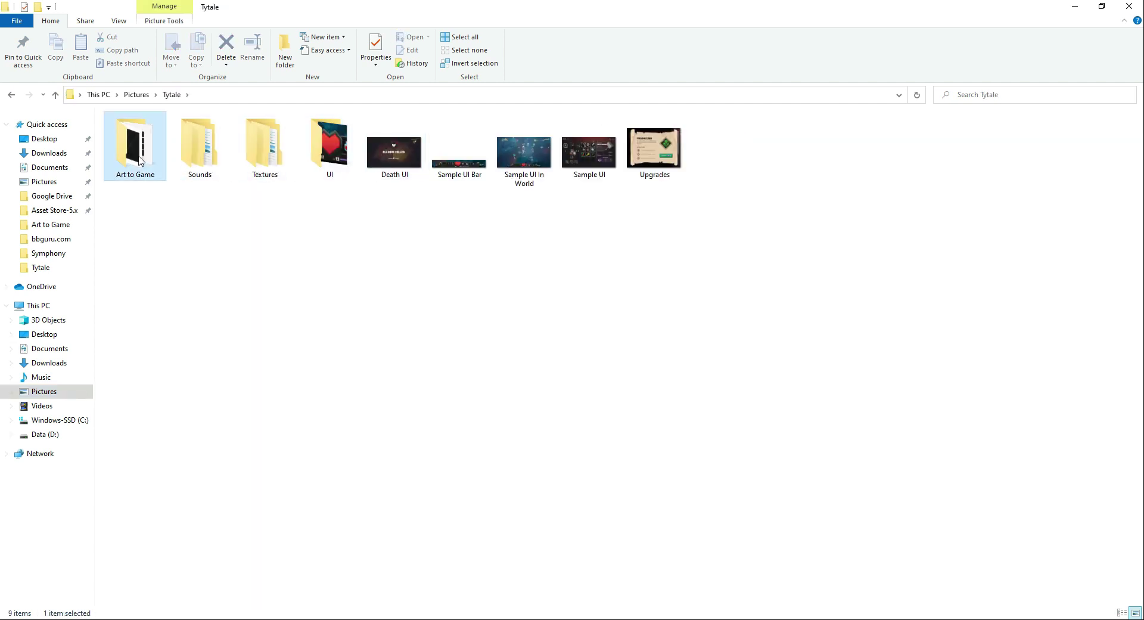
double_click(140, 159)
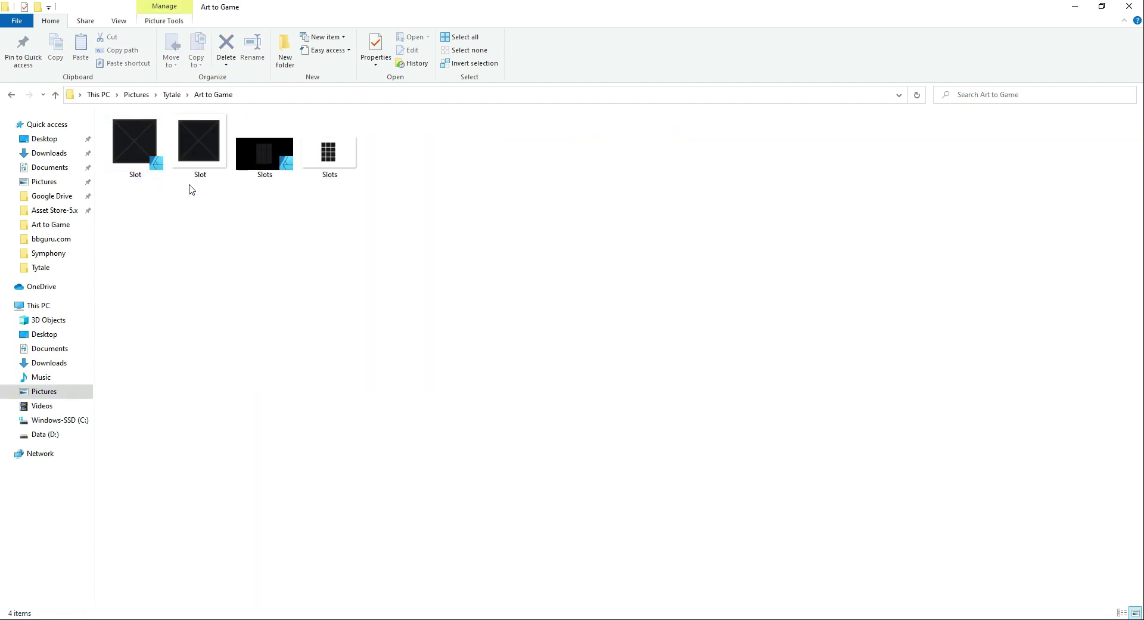
click(1101, 6)
drag(621, 301, 801, 127)
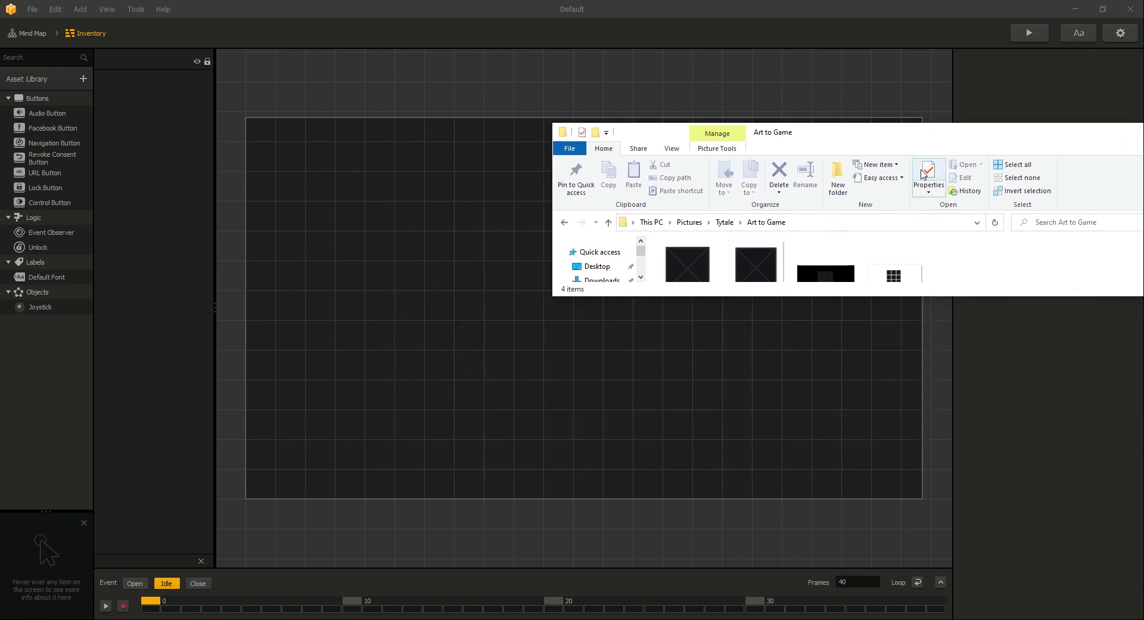
Place the Slots PNG from the Art to Game folder on the Inventory screen as an image and clear File Explorer away
click(894, 260)
drag(894, 260, 686, 350)
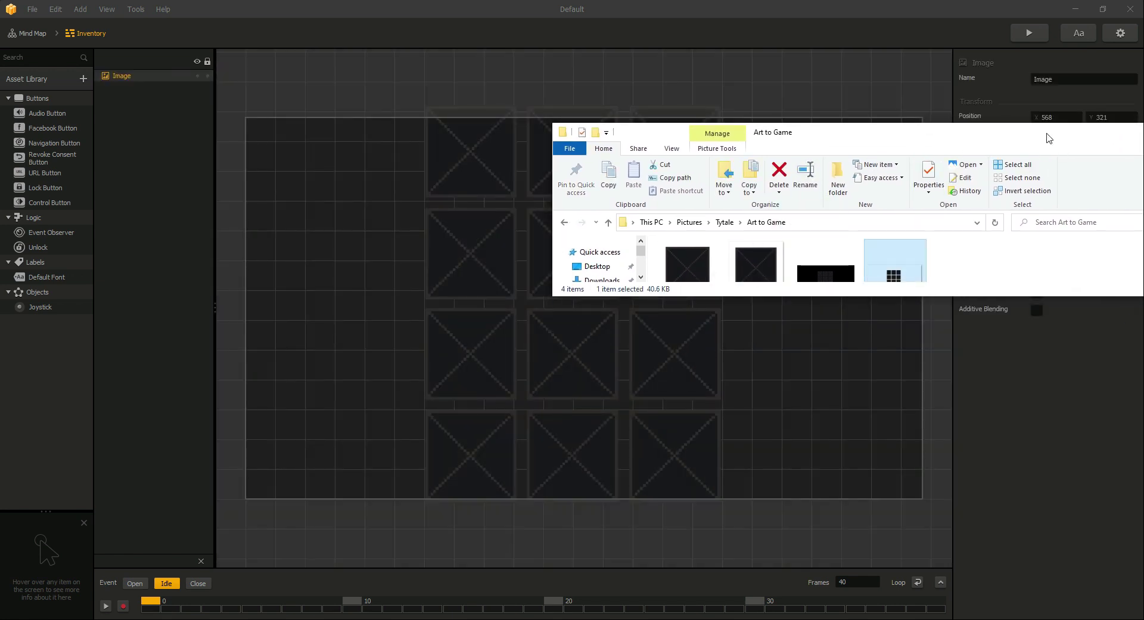
drag(1048, 139, 779, 184)
click(832, 181)
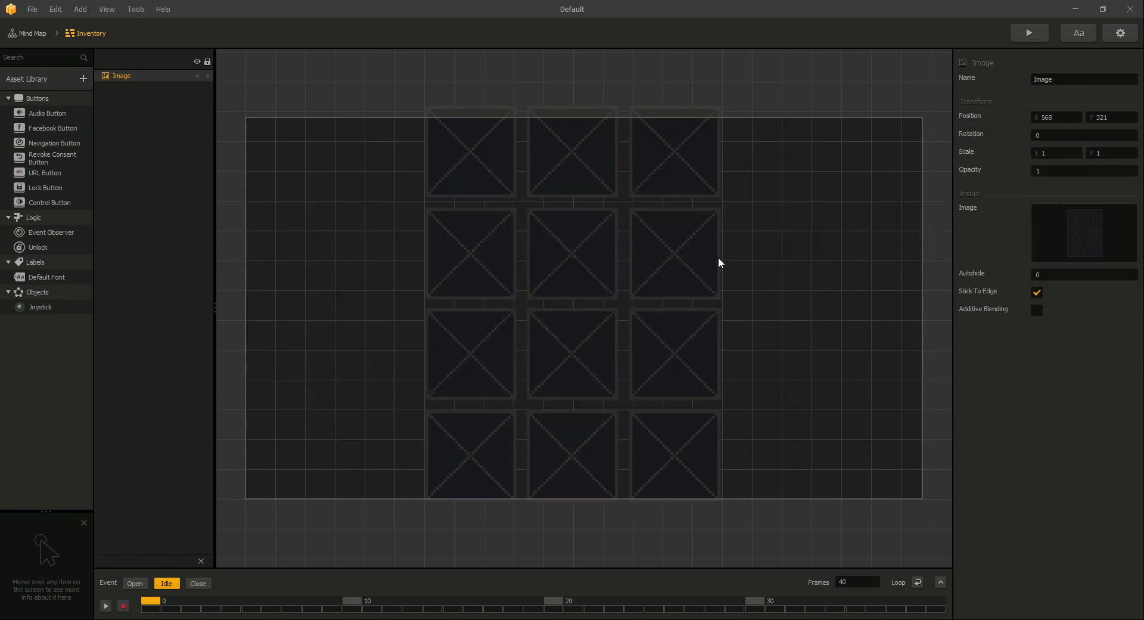
Scale the slot grid image to about 0.59 on both axes and position it at about 569, 320.5 to fill the screen frame
drag(593, 248, 504, 293)
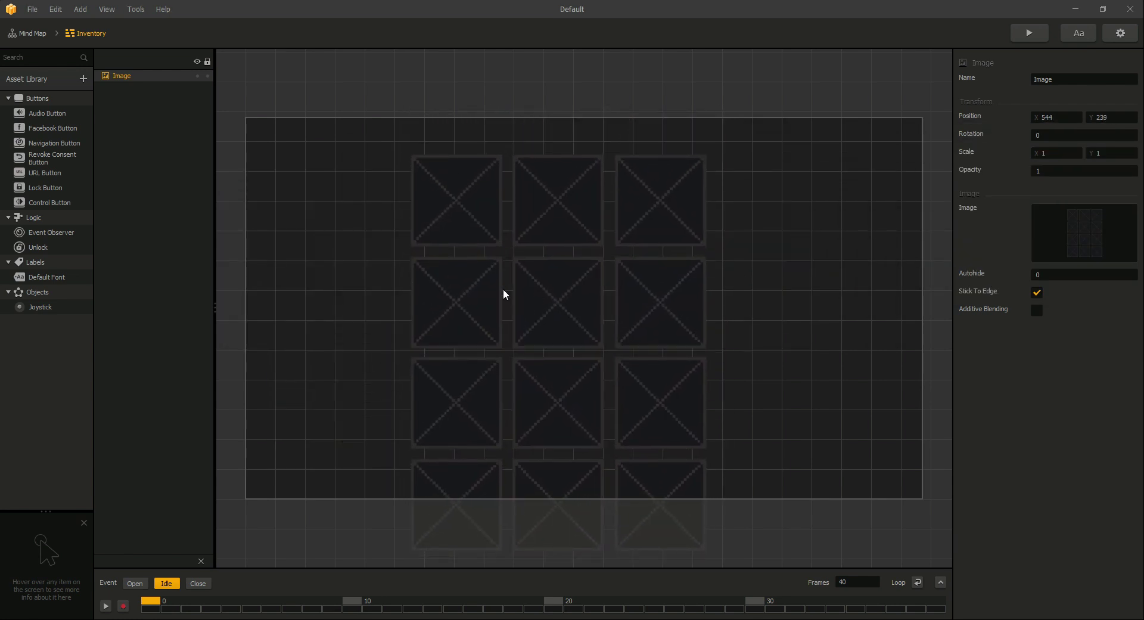
drag(501, 207, 278, 317)
drag(821, 140, 669, 195)
drag(564, 276, 664, 198)
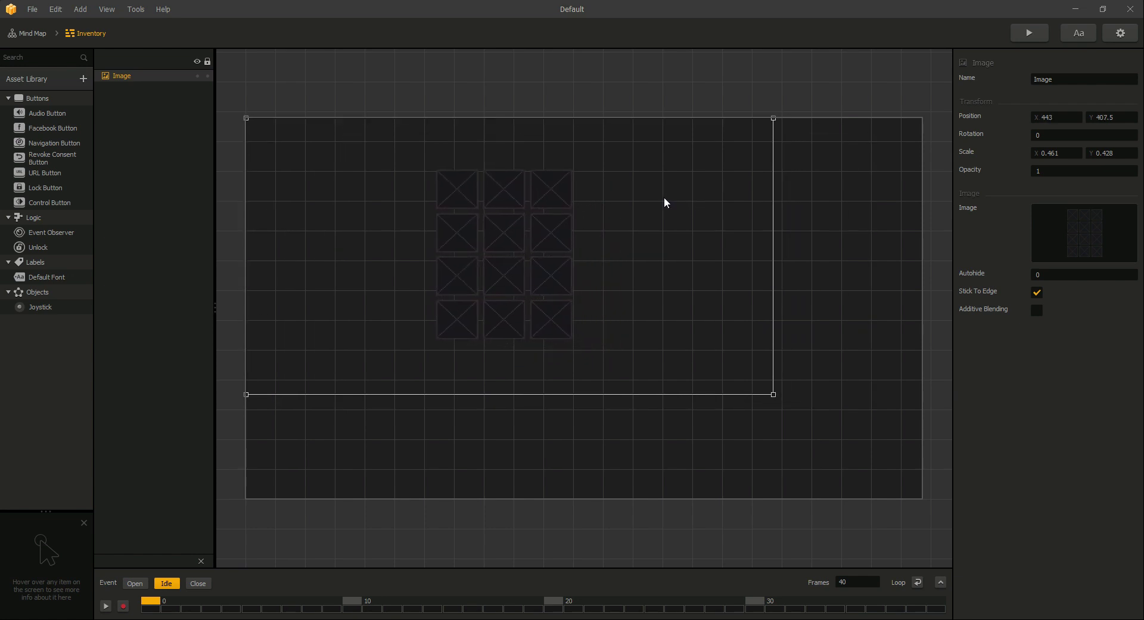
drag(774, 395, 922, 499)
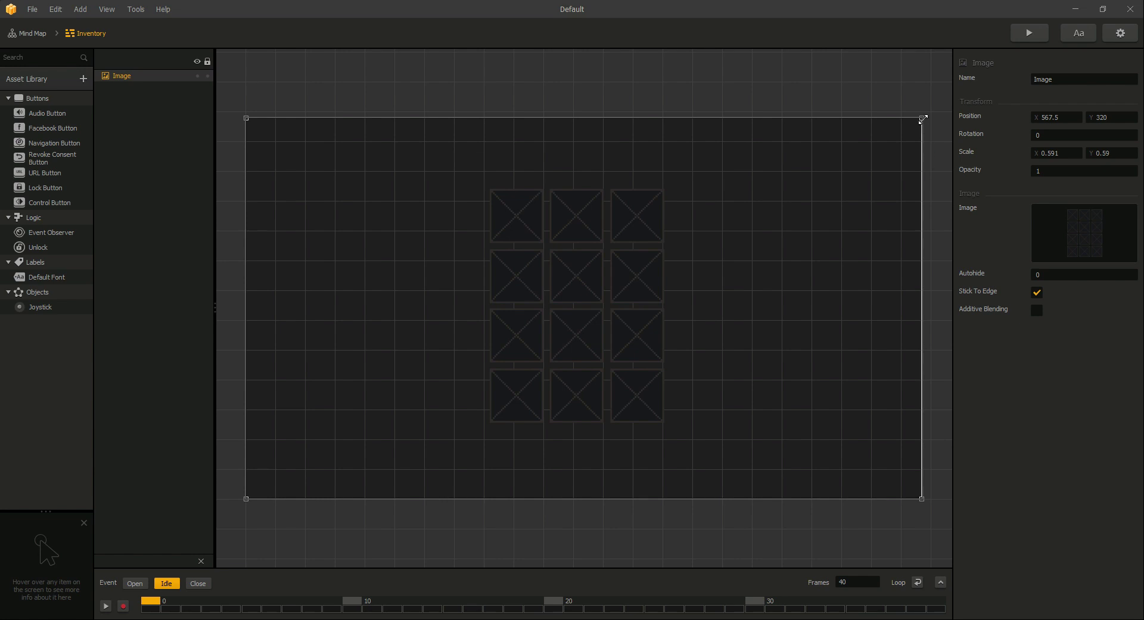
drag(923, 118, 925, 118)
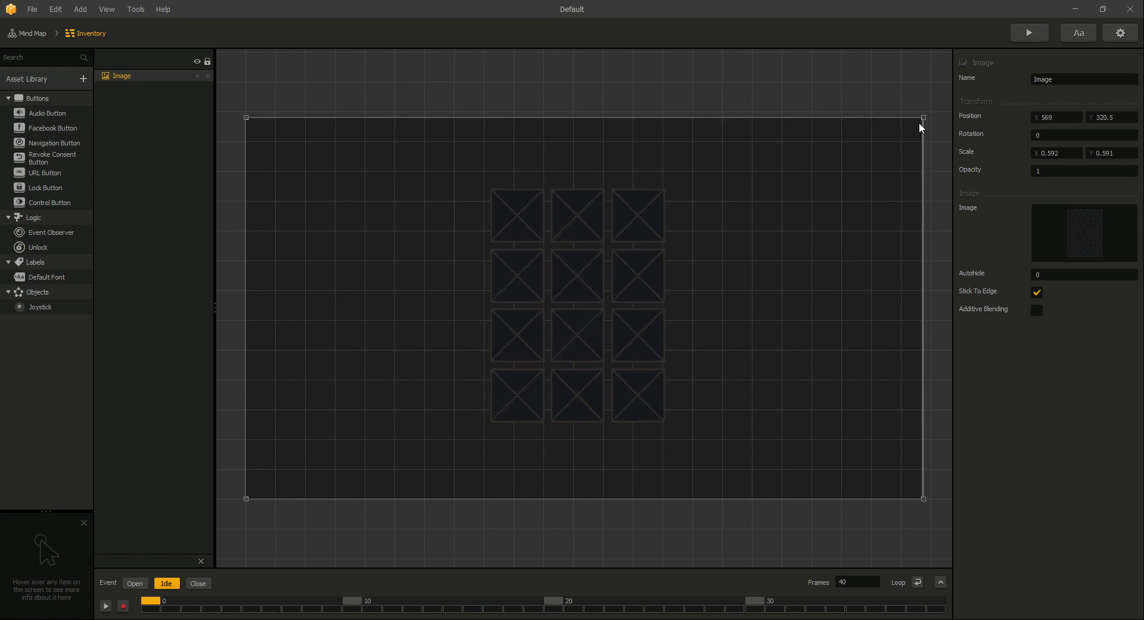
click(449, 557)
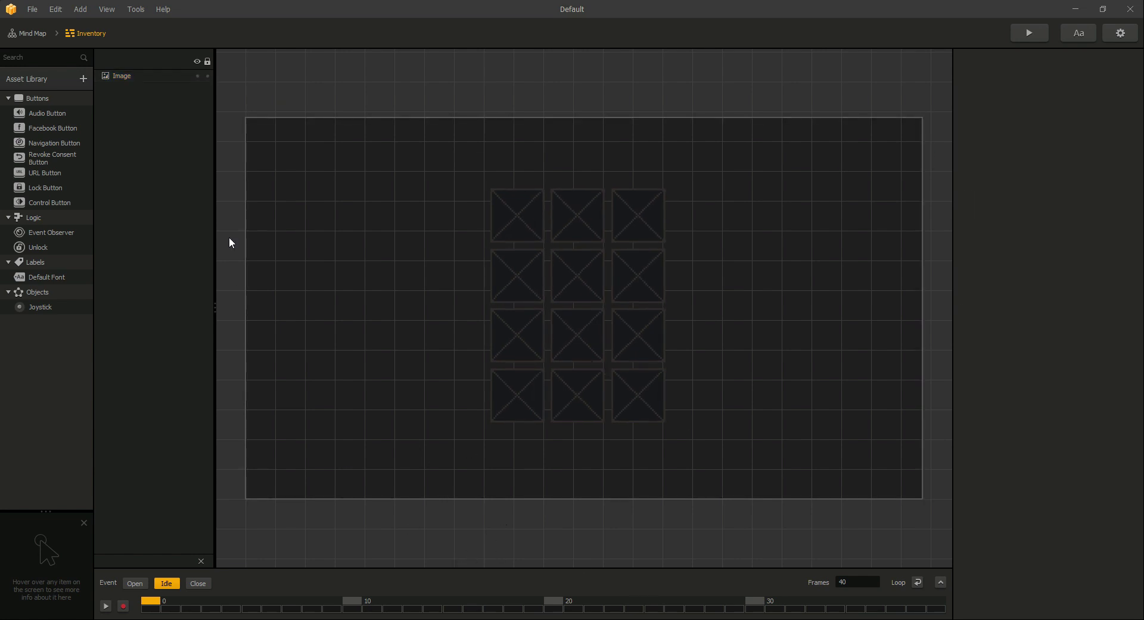
Try placing the Slot PNG with the white background from the Art to Game folder on the Inventory screen as an image
click(358, 619)
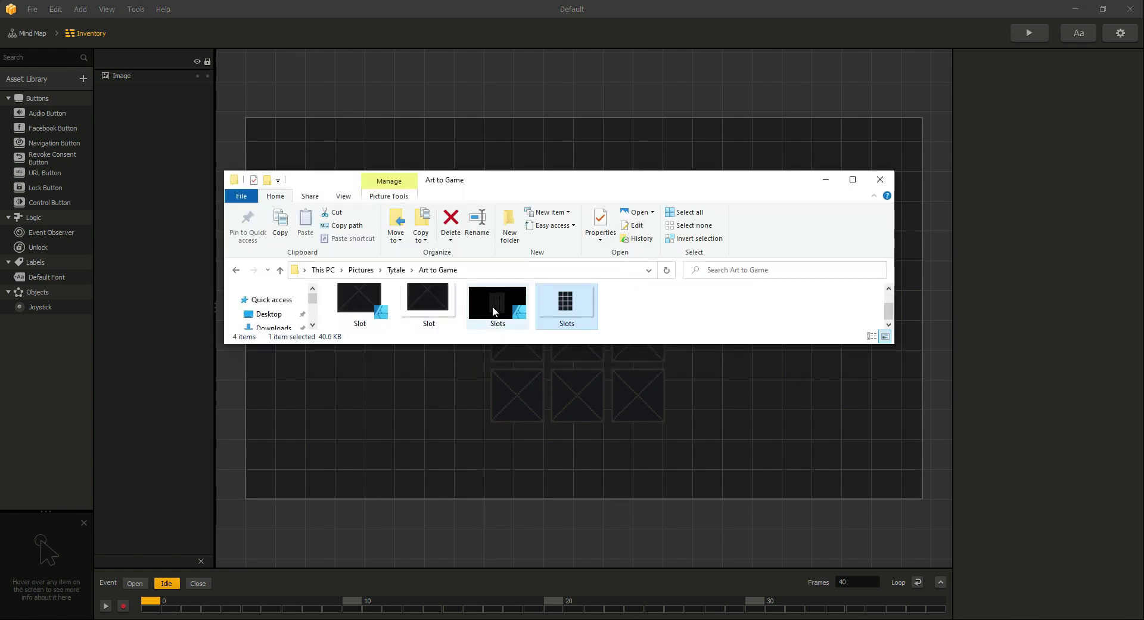
drag(428, 301, 656, 420)
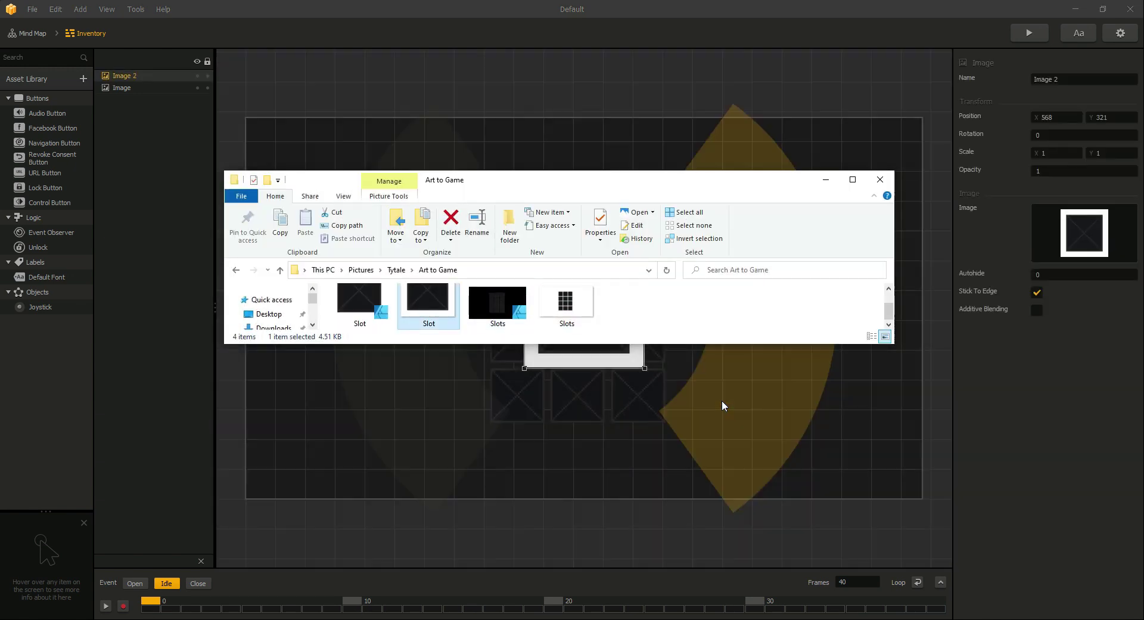
click(825, 178)
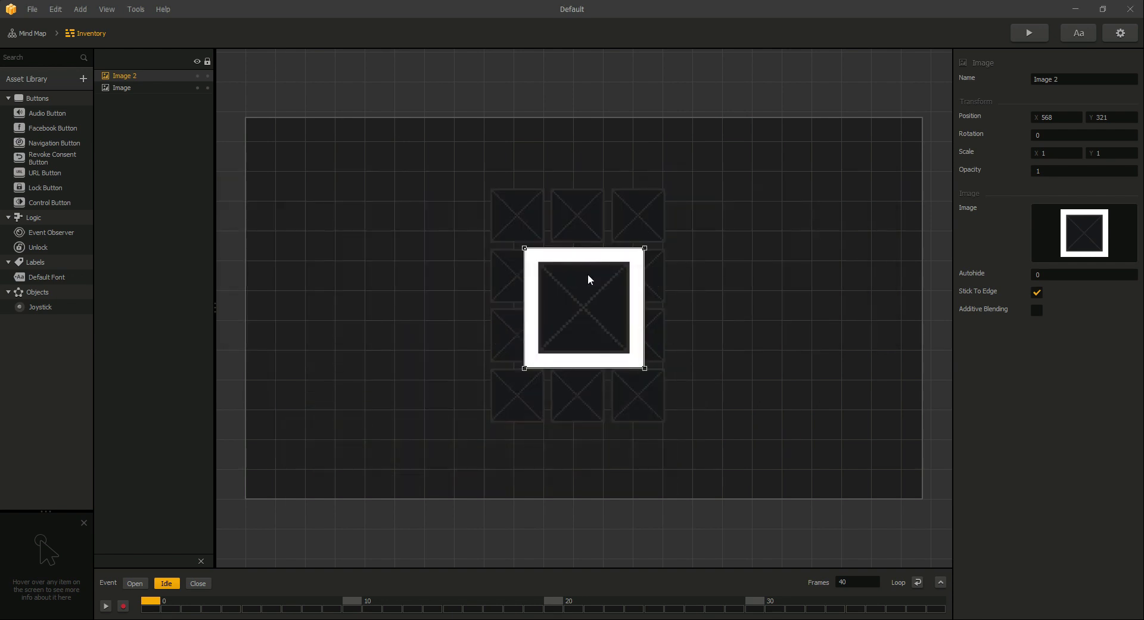
drag(587, 280, 660, 291)
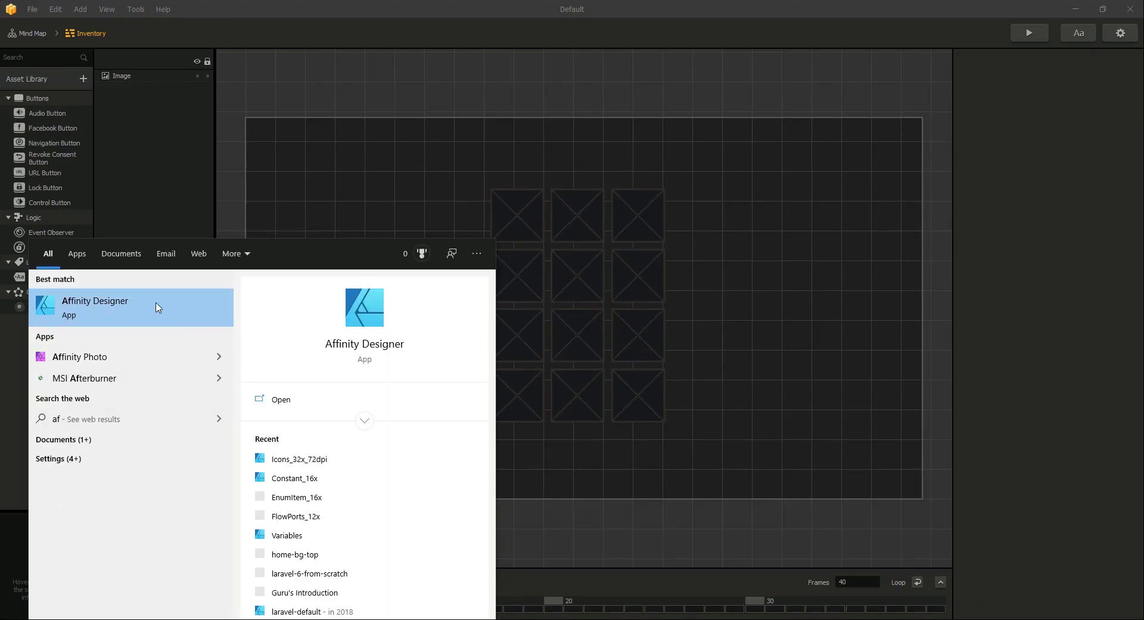
Switch to Affinity Designer and open the Slot PNG from the Art to Game folder
click(154, 309)
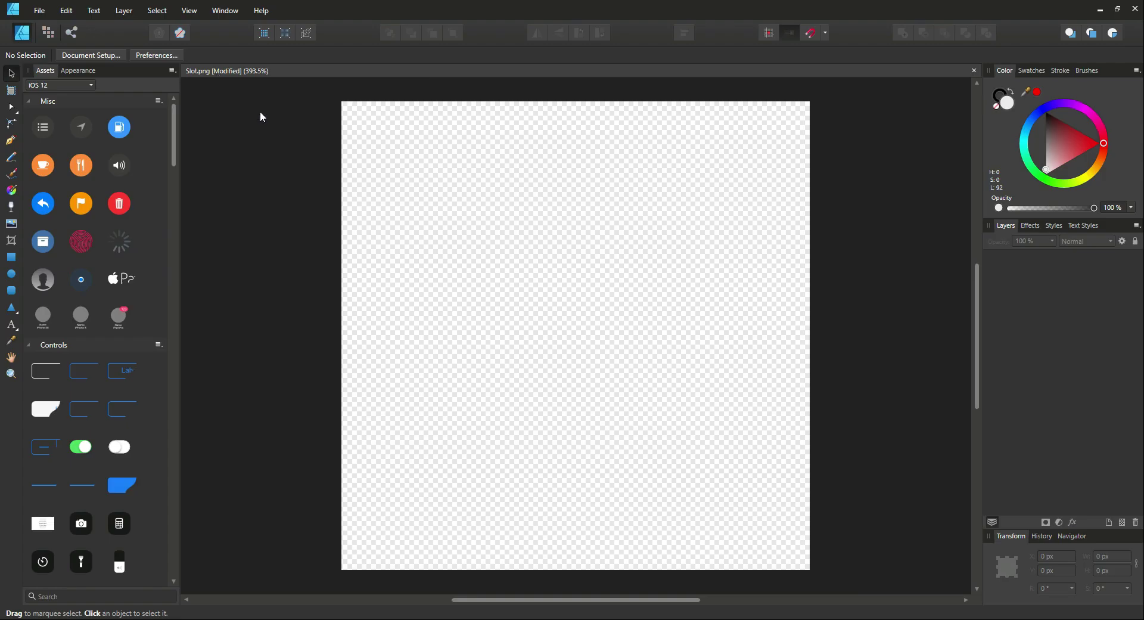
click(39, 10)
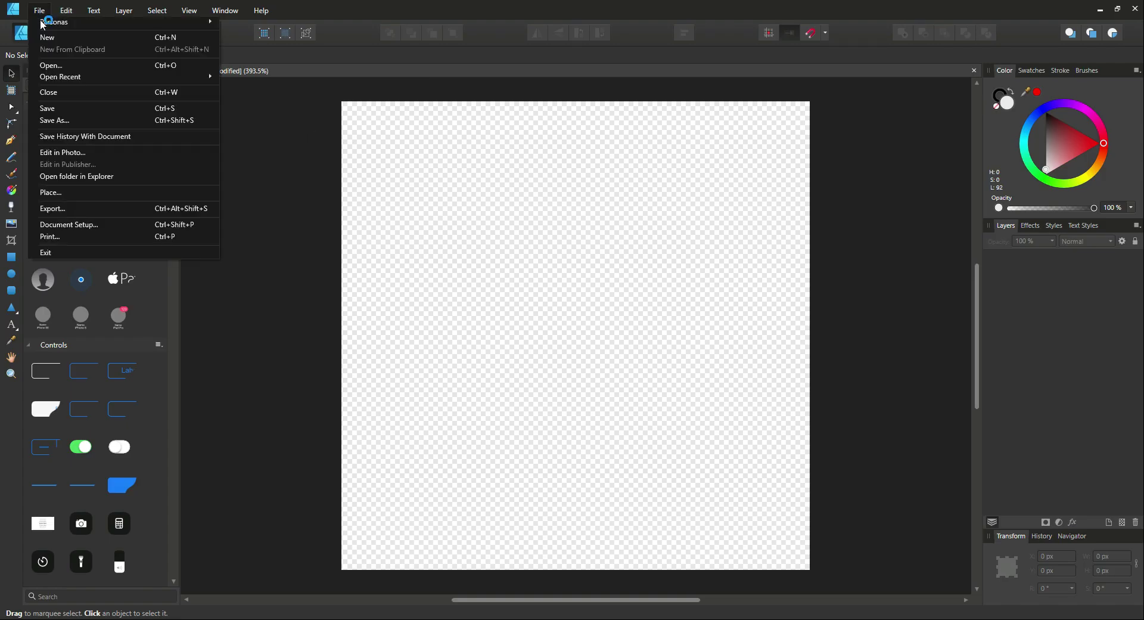
click(66, 65)
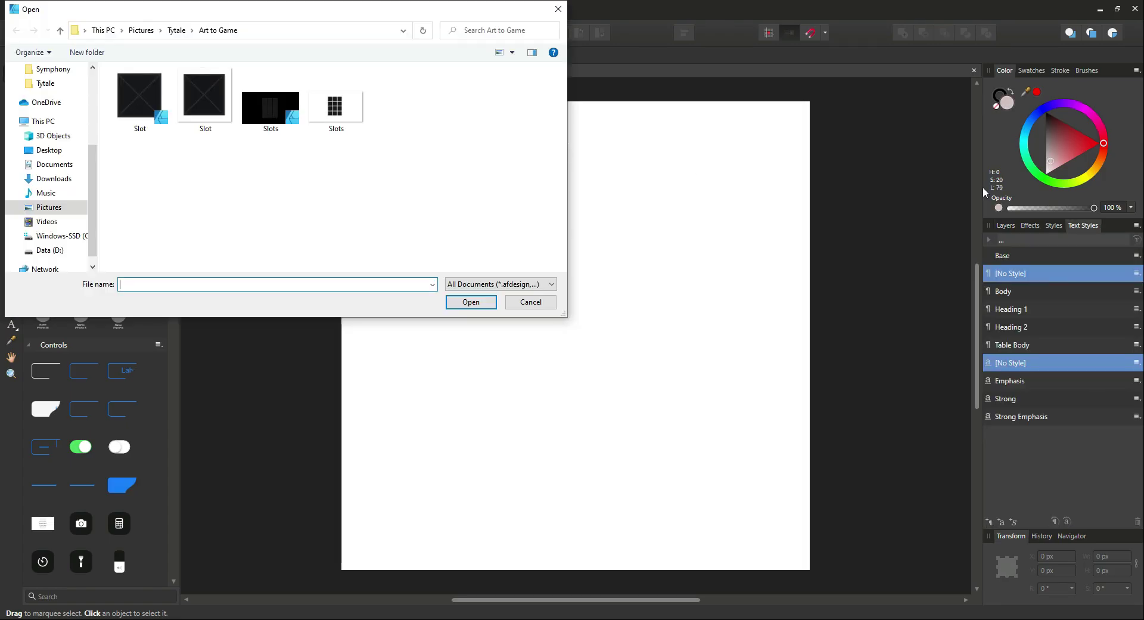
double_click(209, 91)
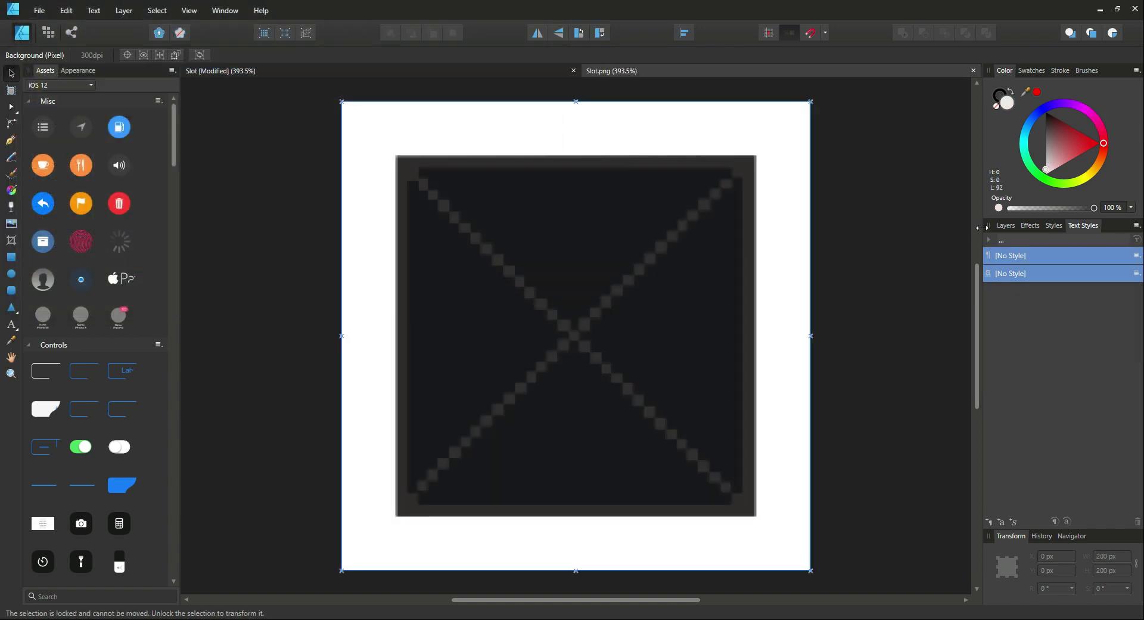
In the already open modified Slot document, set the Slot group's opacity to 100%
click(316, 88)
click(1005, 225)
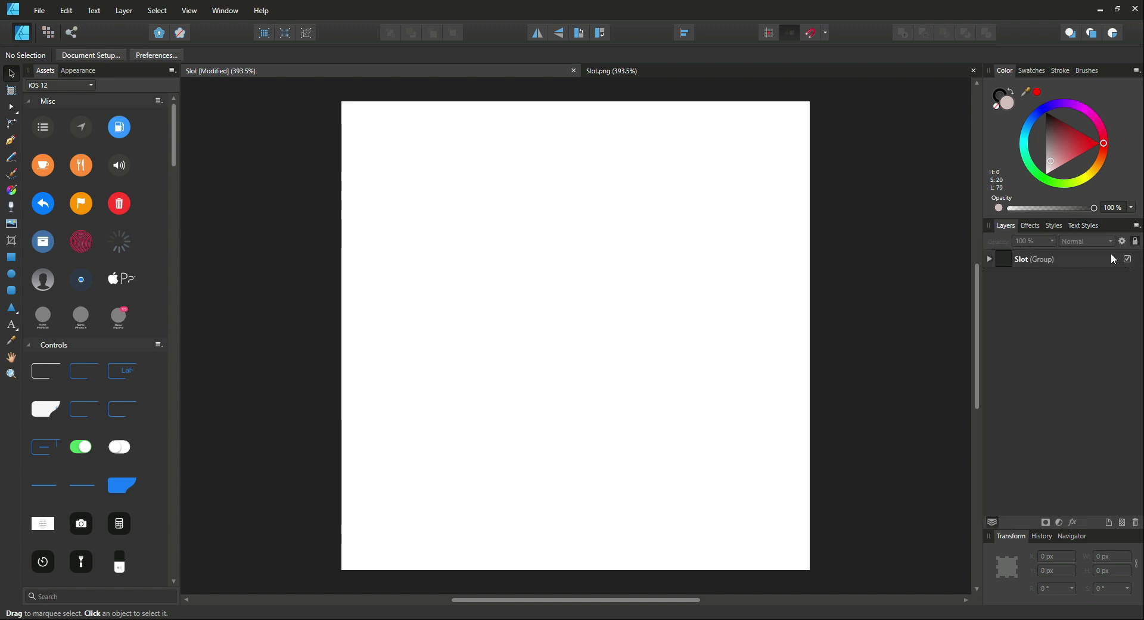
click(1112, 258)
click(1026, 241)
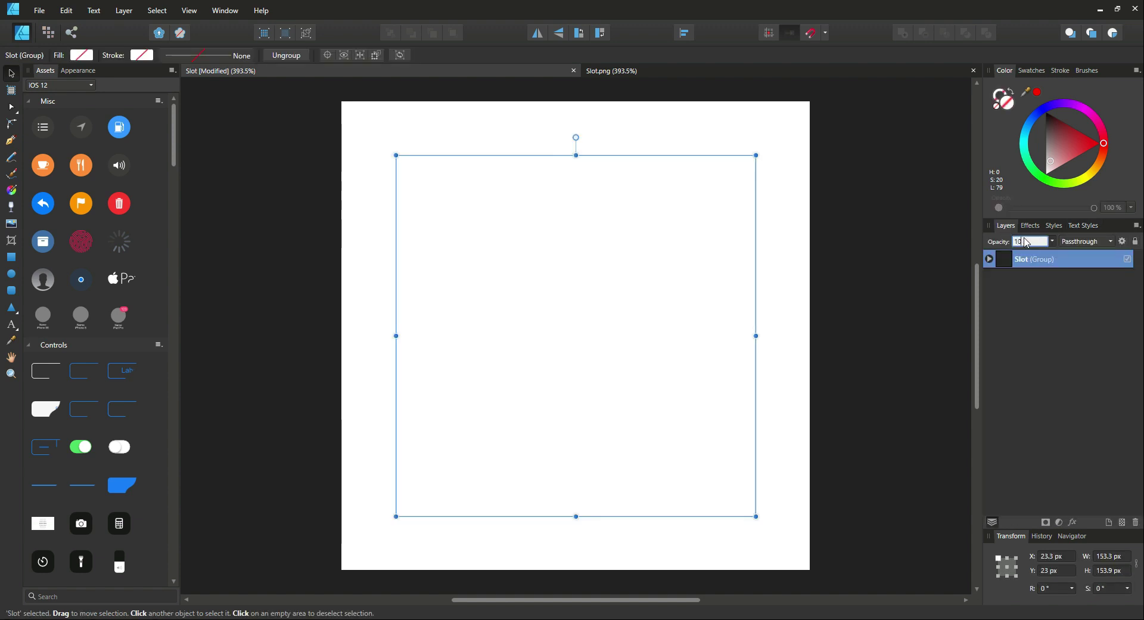
text(100)
key(Return)
Copy the four curves inside the Slot group into the newly opened Slot.png document
click(989, 258)
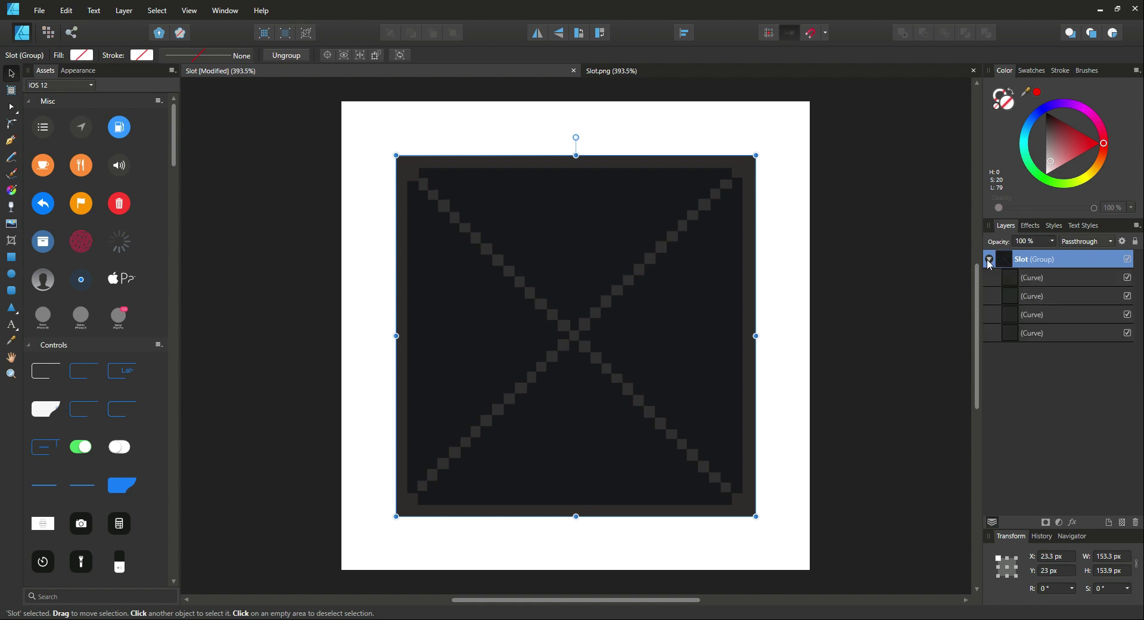
click(1030, 278)
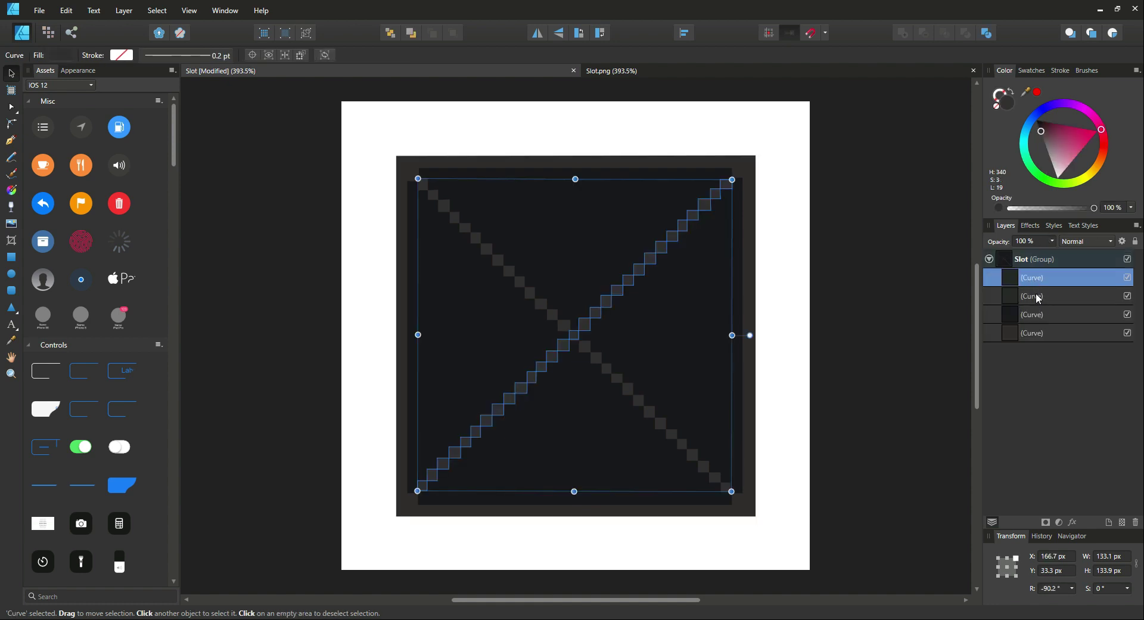
shift+click(1038, 332)
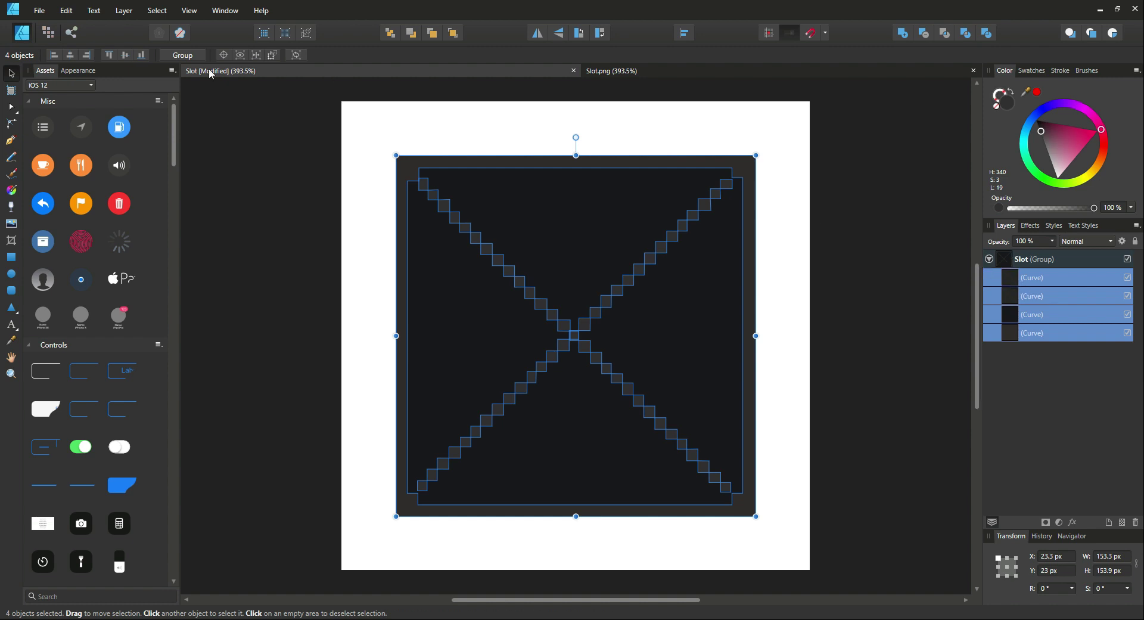
click(649, 71)
key(ctrl+v)
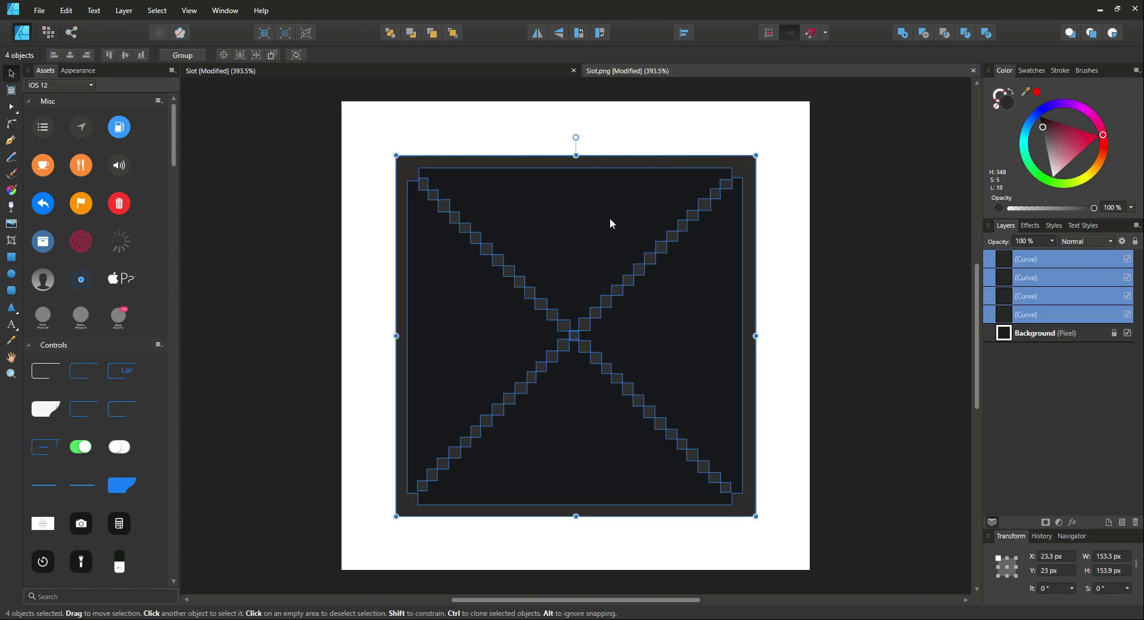
Hide the white Background pixel layer of Slot.png and delete it, leaving only the curves
click(1127, 332)
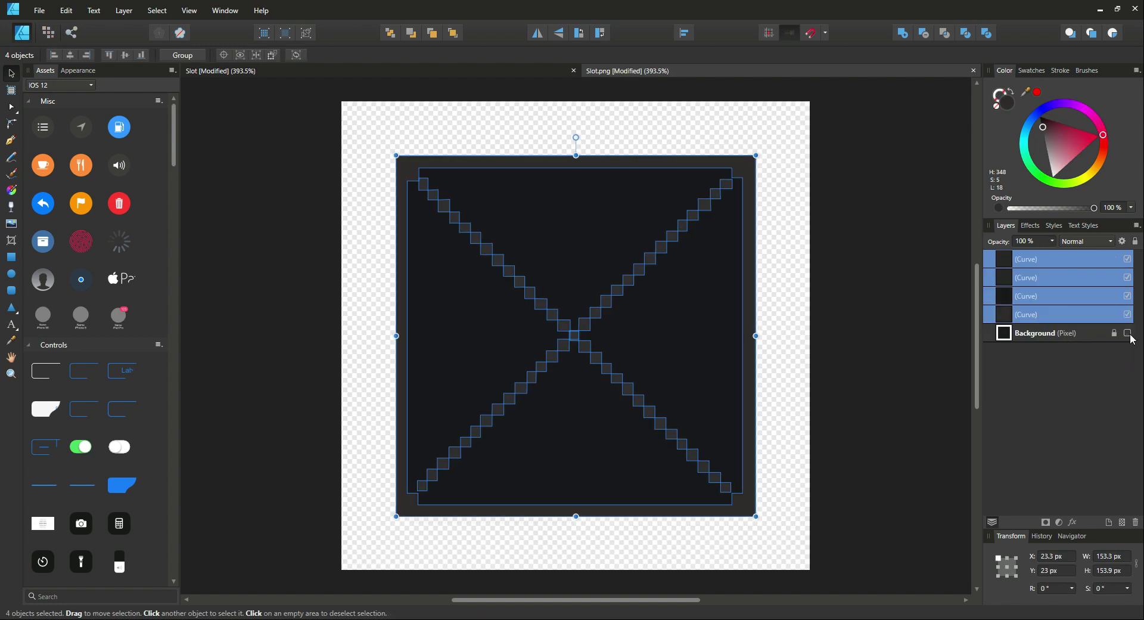
click(1053, 337)
key(Delete)
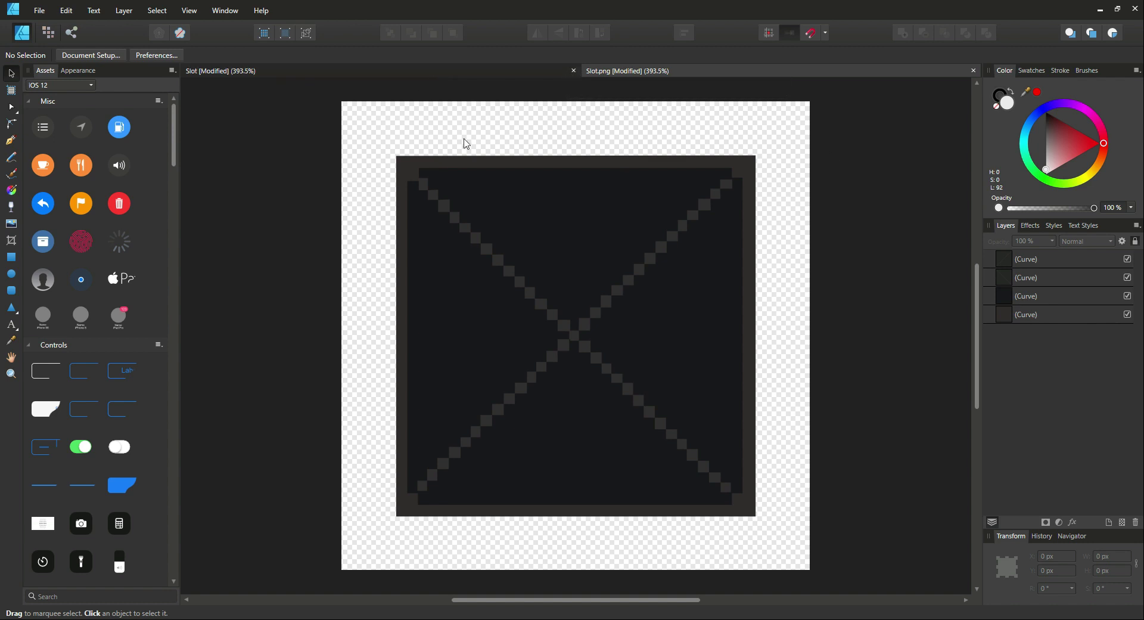
Save the document as the Affinity file Slot in the Art to Game folder, replacing the existing file
click(40, 11)
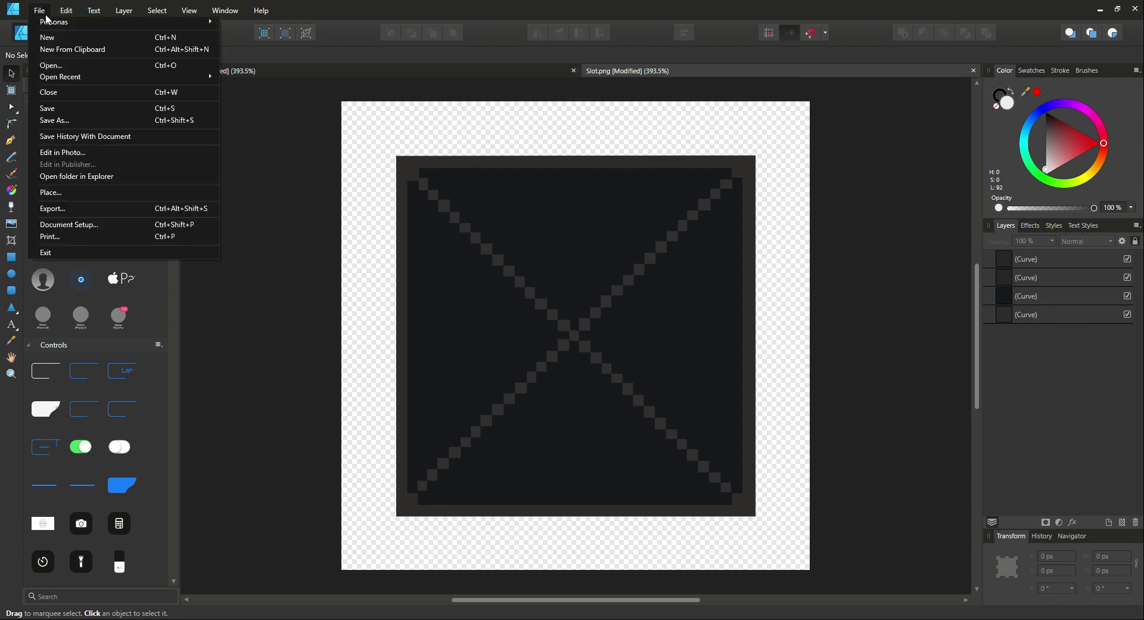
click(69, 119)
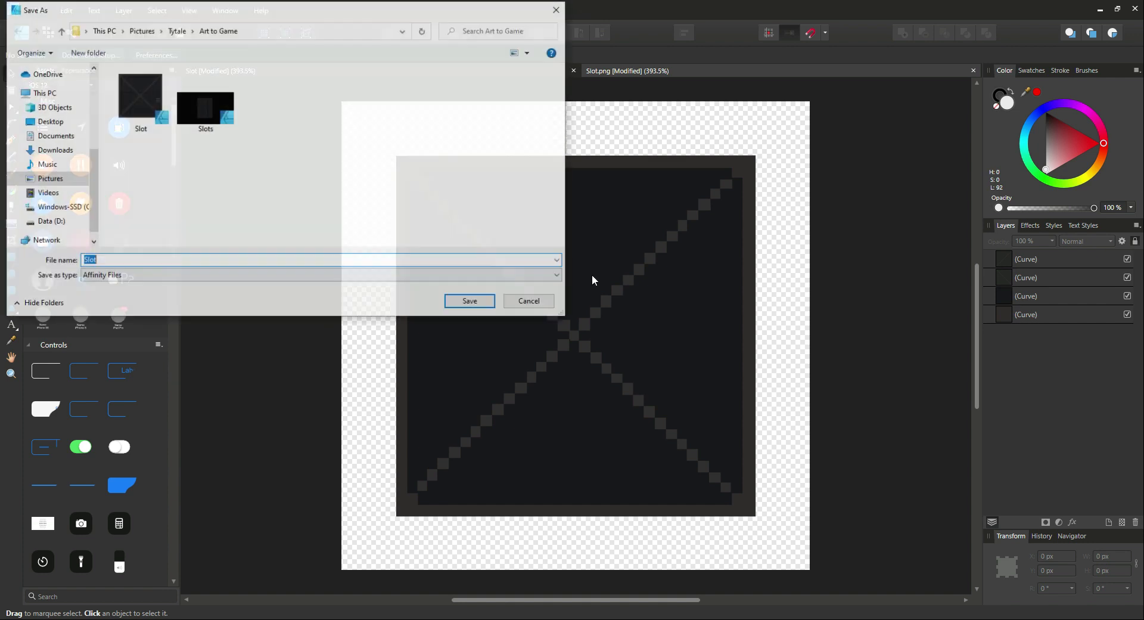
click(156, 126)
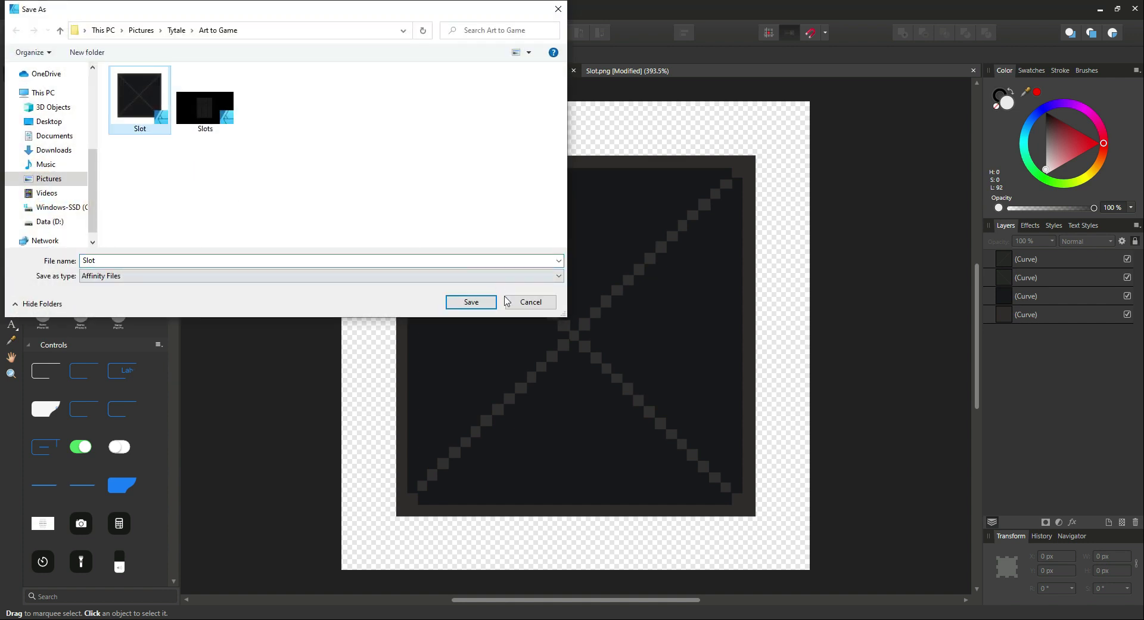
click(471, 302)
click(597, 361)
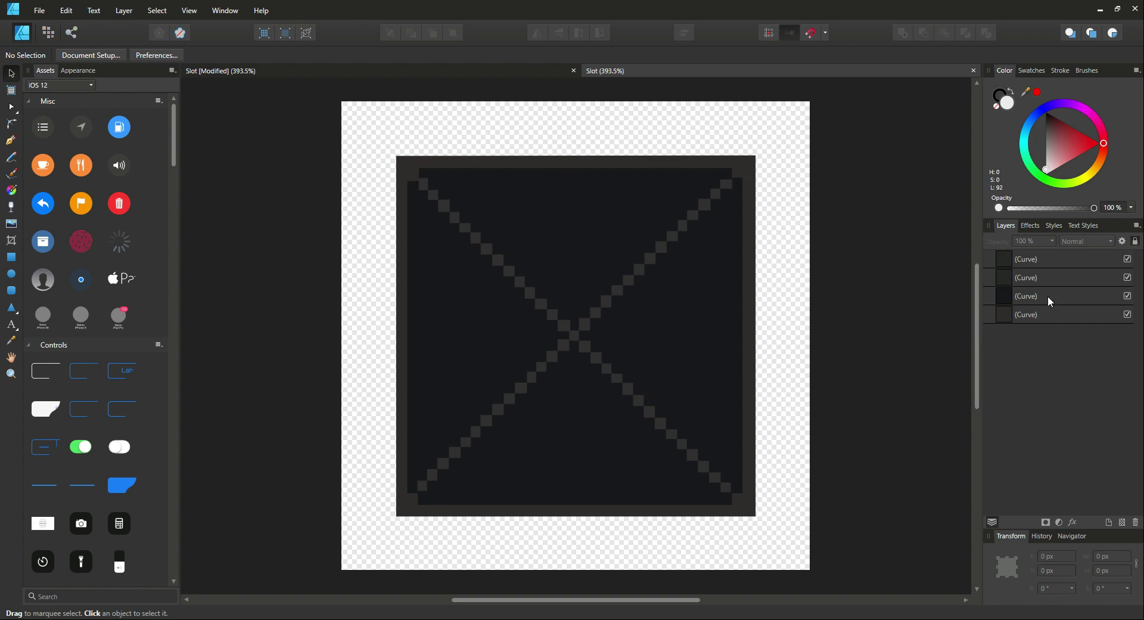
Group all four curves, name the group Slot, and save the document
key(ctrl+a)
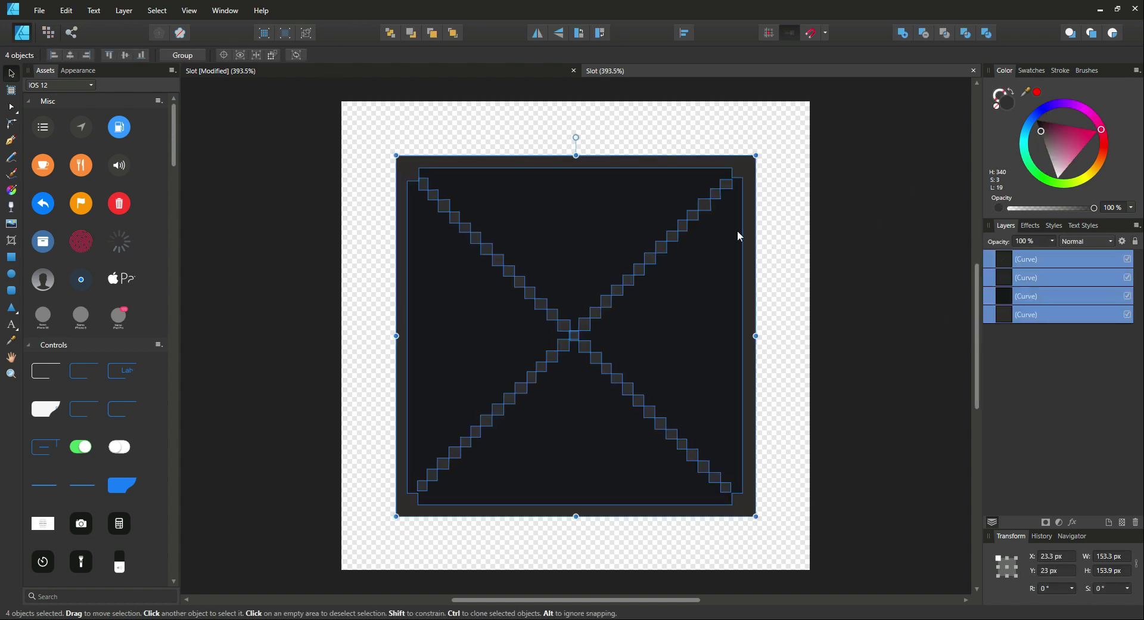
key(ctrl+g)
double_click(1035, 260)
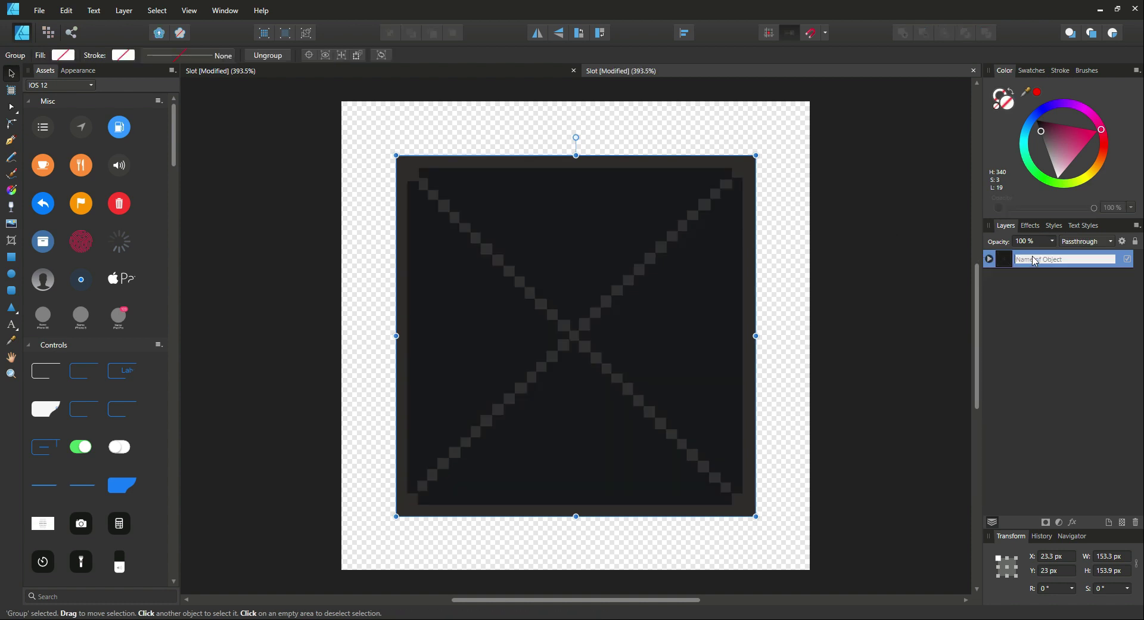
text(Slot)
key(Return)
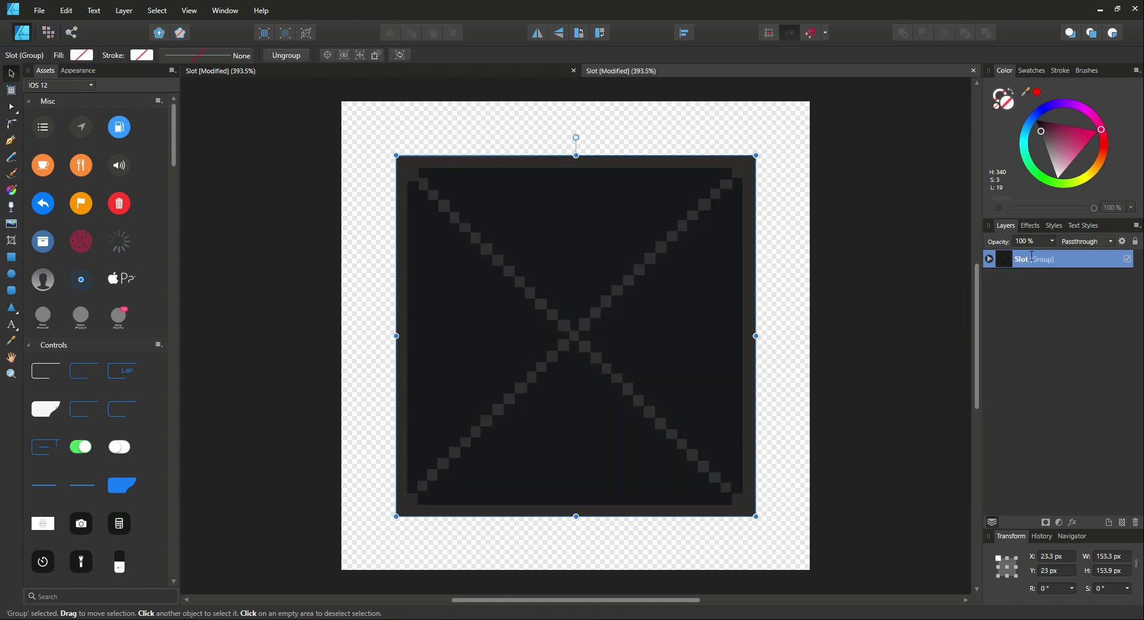
key(ctrl+s)
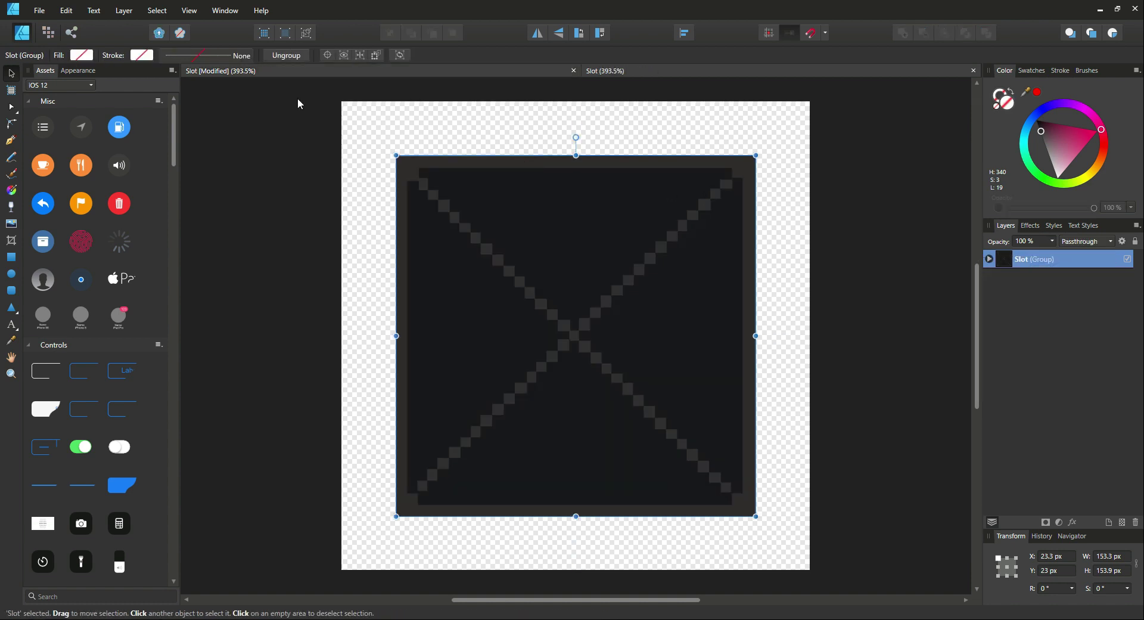
Export the transparent slot over the Slot PNG, then place it on Buildbox's Inventory screen as an image and clear File Explorer away
click(39, 10)
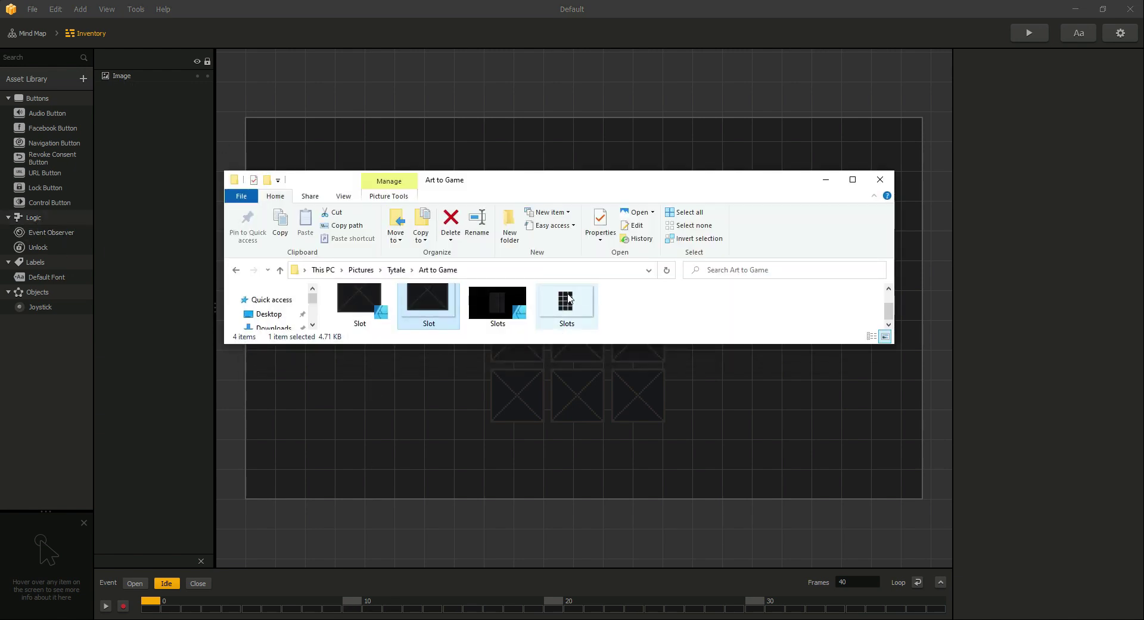
drag(438, 298, 635, 351)
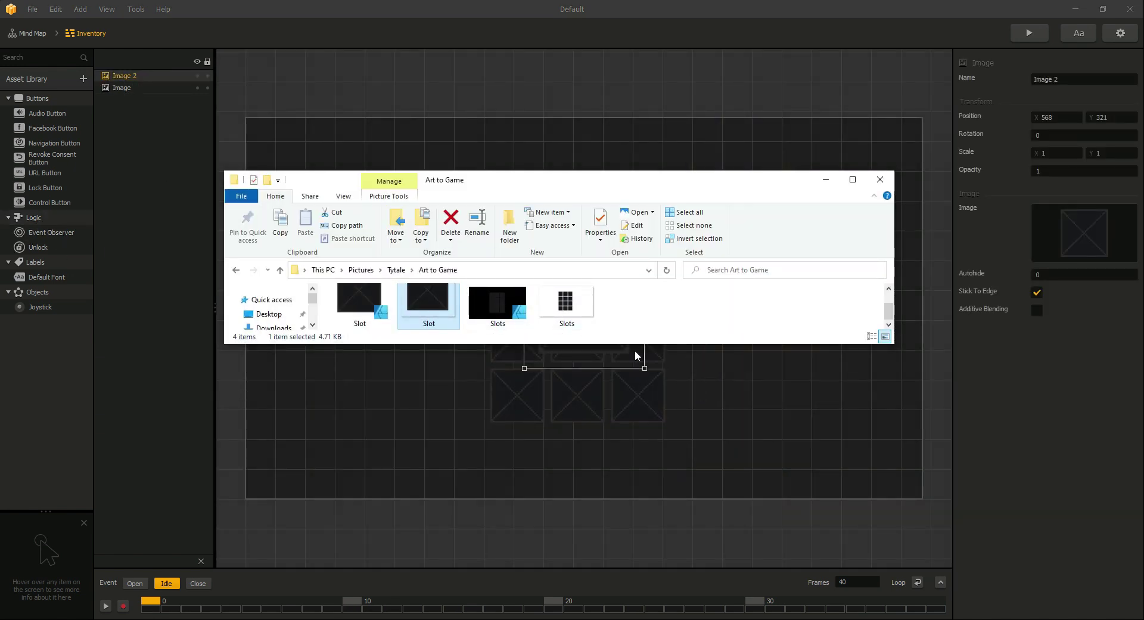
click(826, 179)
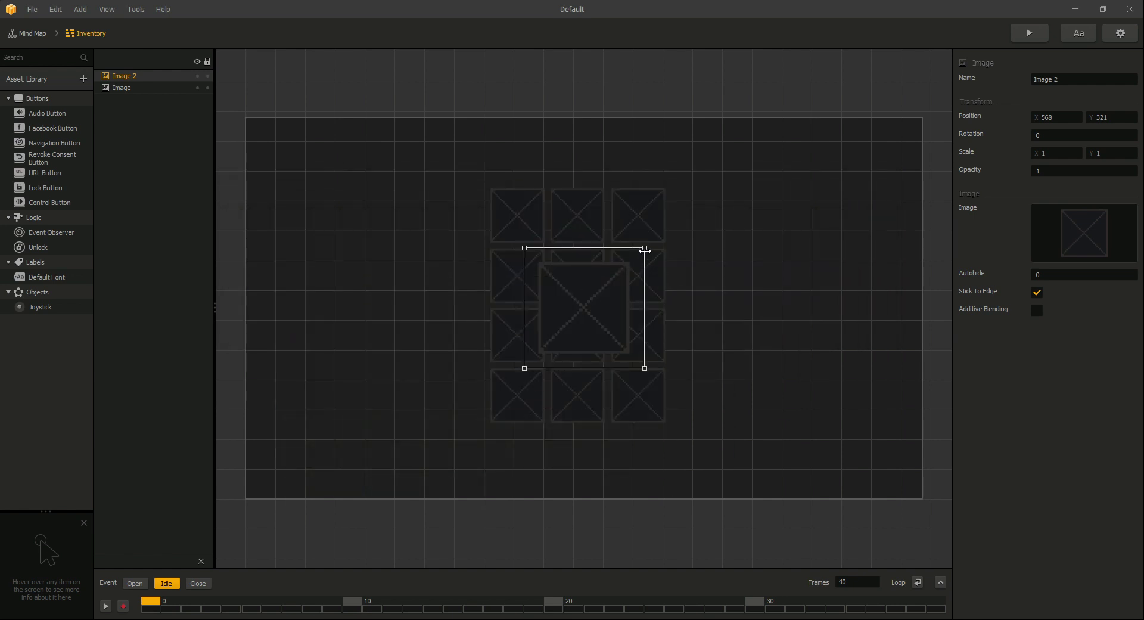
Scale the single slot image to about 0.595 and align it over the grid's bottom-left slot at about 456.2, 173.5
drag(645, 248, 503, 393)
scroll(524, 401, up, 5)
scroll(681, 293, down, 5)
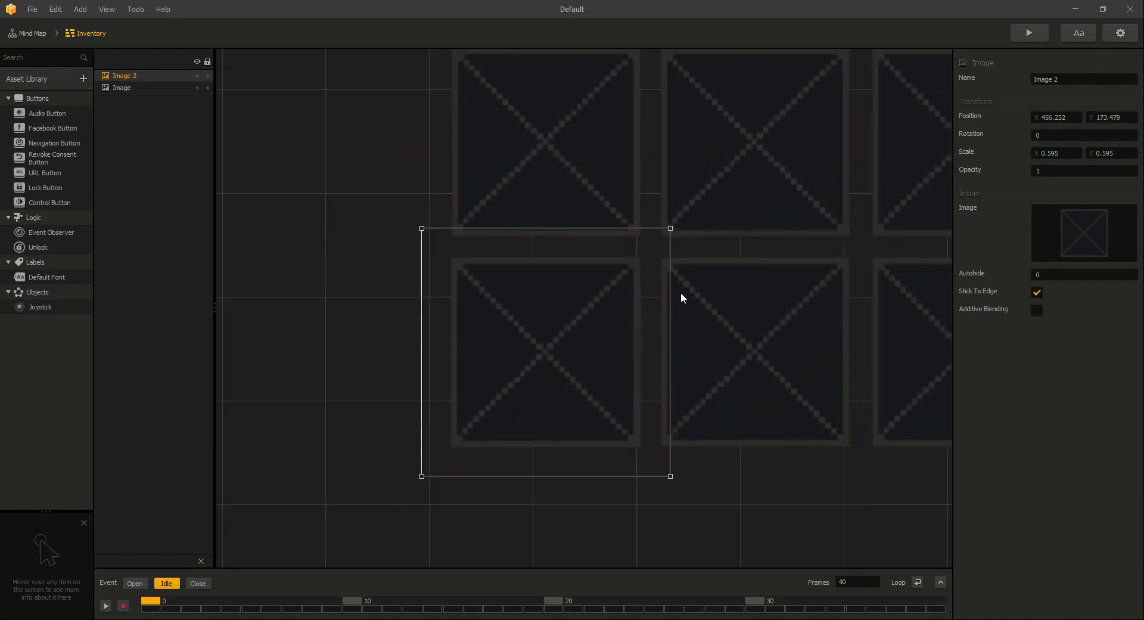
Hide the full slot grid image and select the single slot image on the canvas
click(199, 88)
click(575, 220)
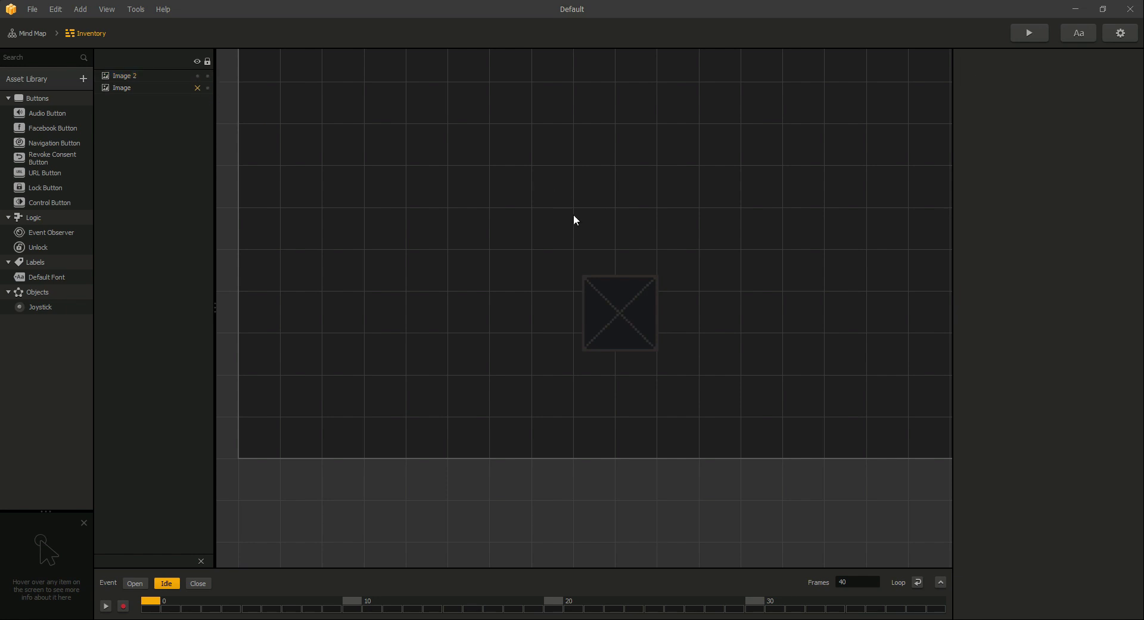
click(611, 326)
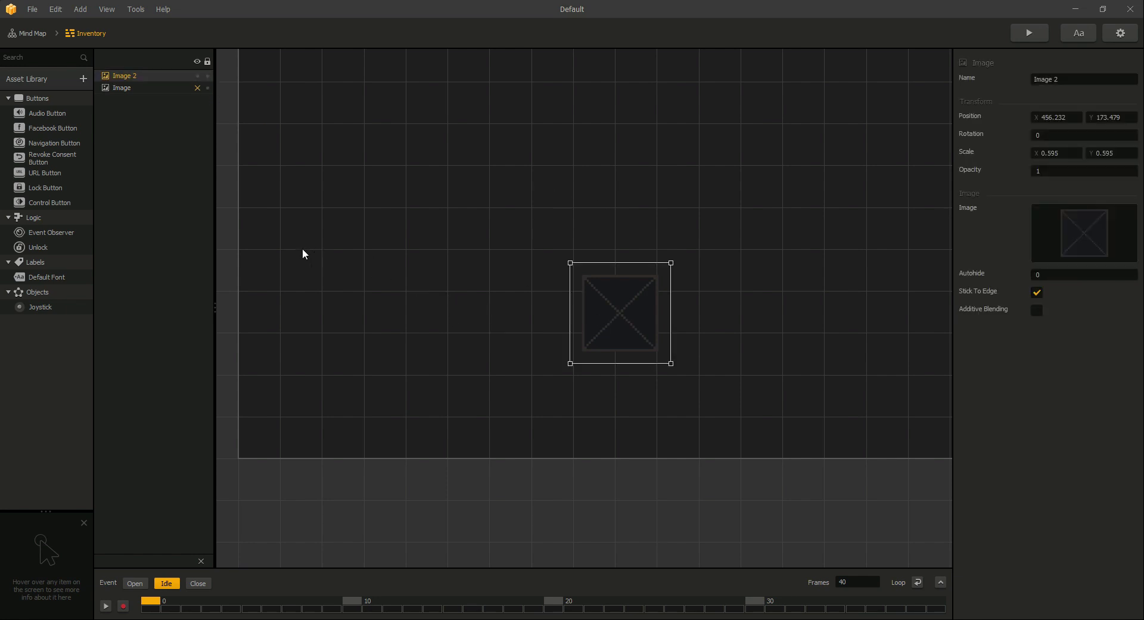